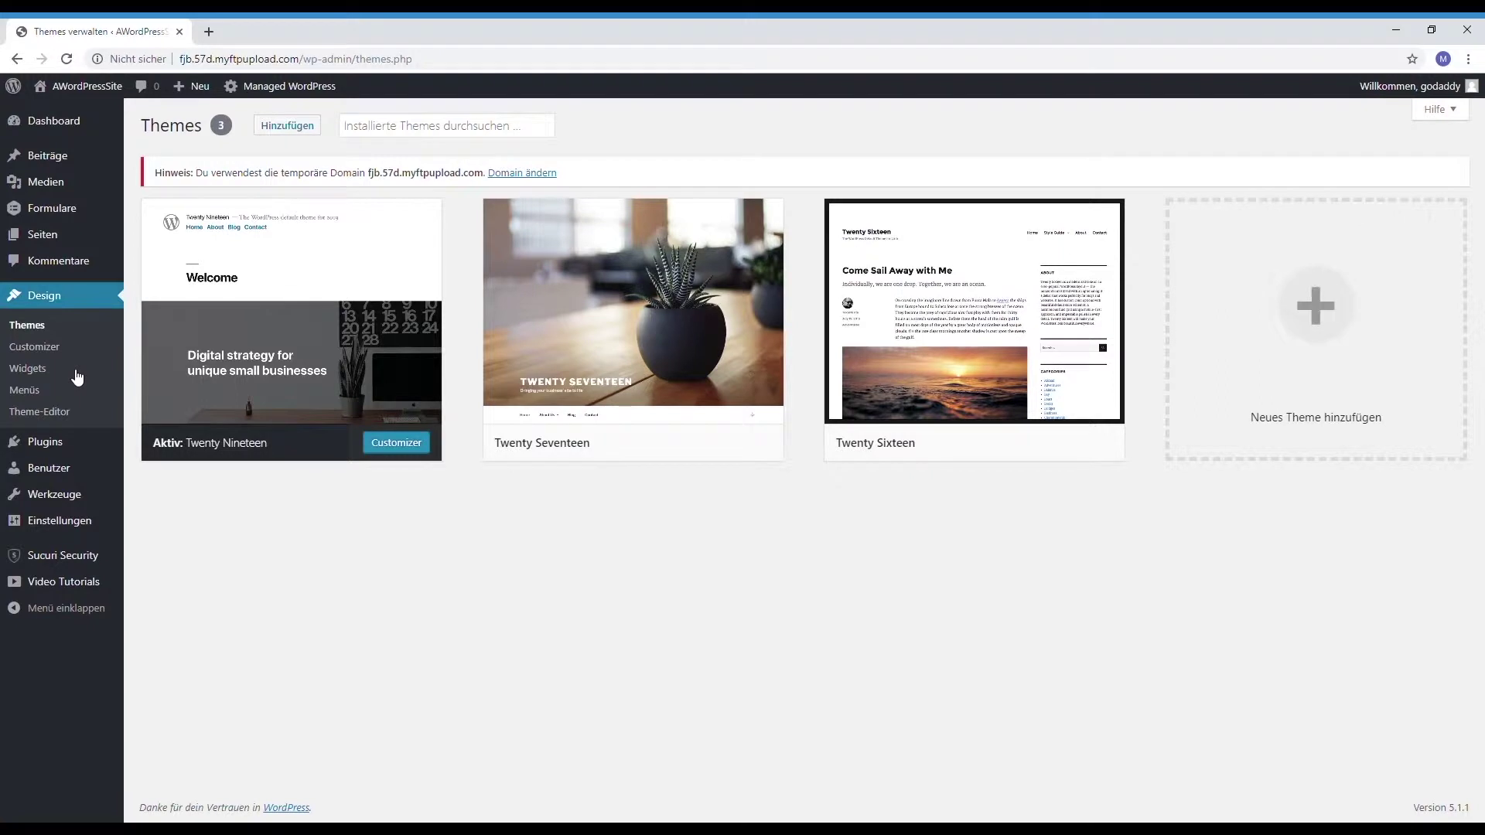
Step: Start adding a new theme and browse the GoDaddy-Themen collection
{"action": "mouse_move", "coordinate": [193, 298]}
{"action": "left_click", "coordinate": [1312, 289]}
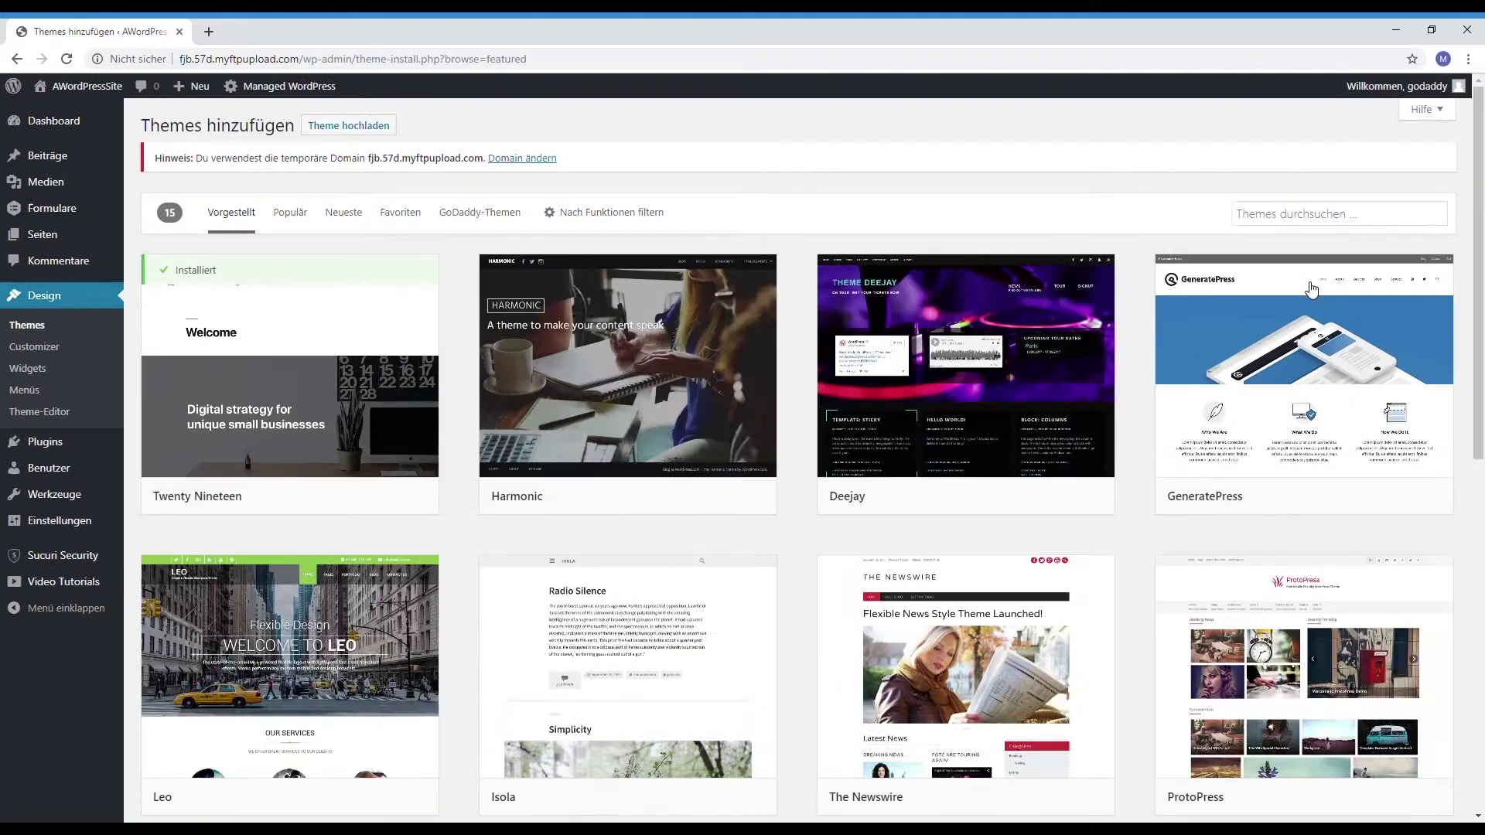
{"action": "left_click", "coordinate": [475, 220]}
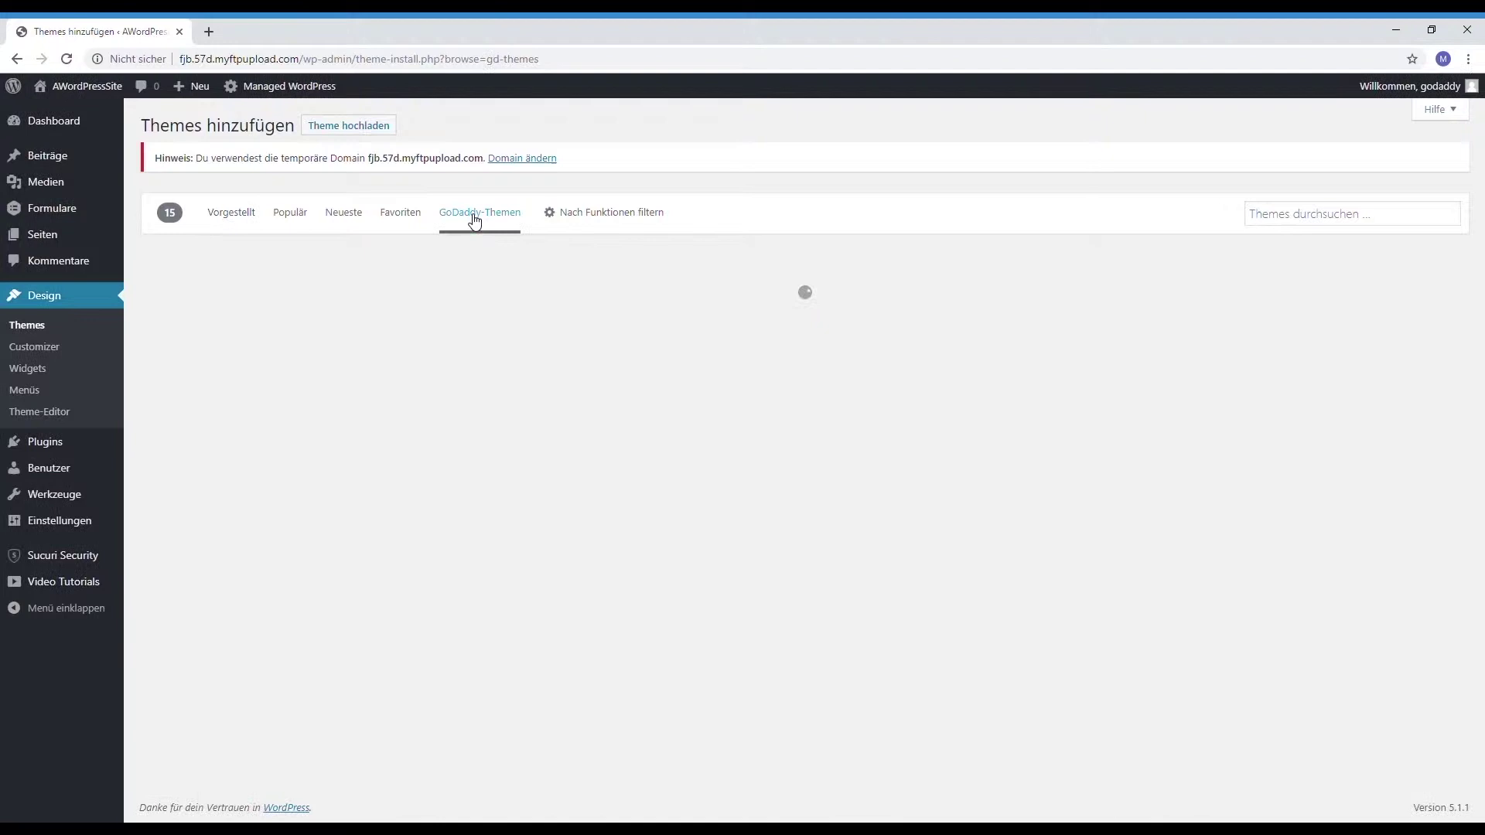
{"action": "scroll", "coordinate": [458, 469], "scroll_direction": "down", "scroll_amount": 2}
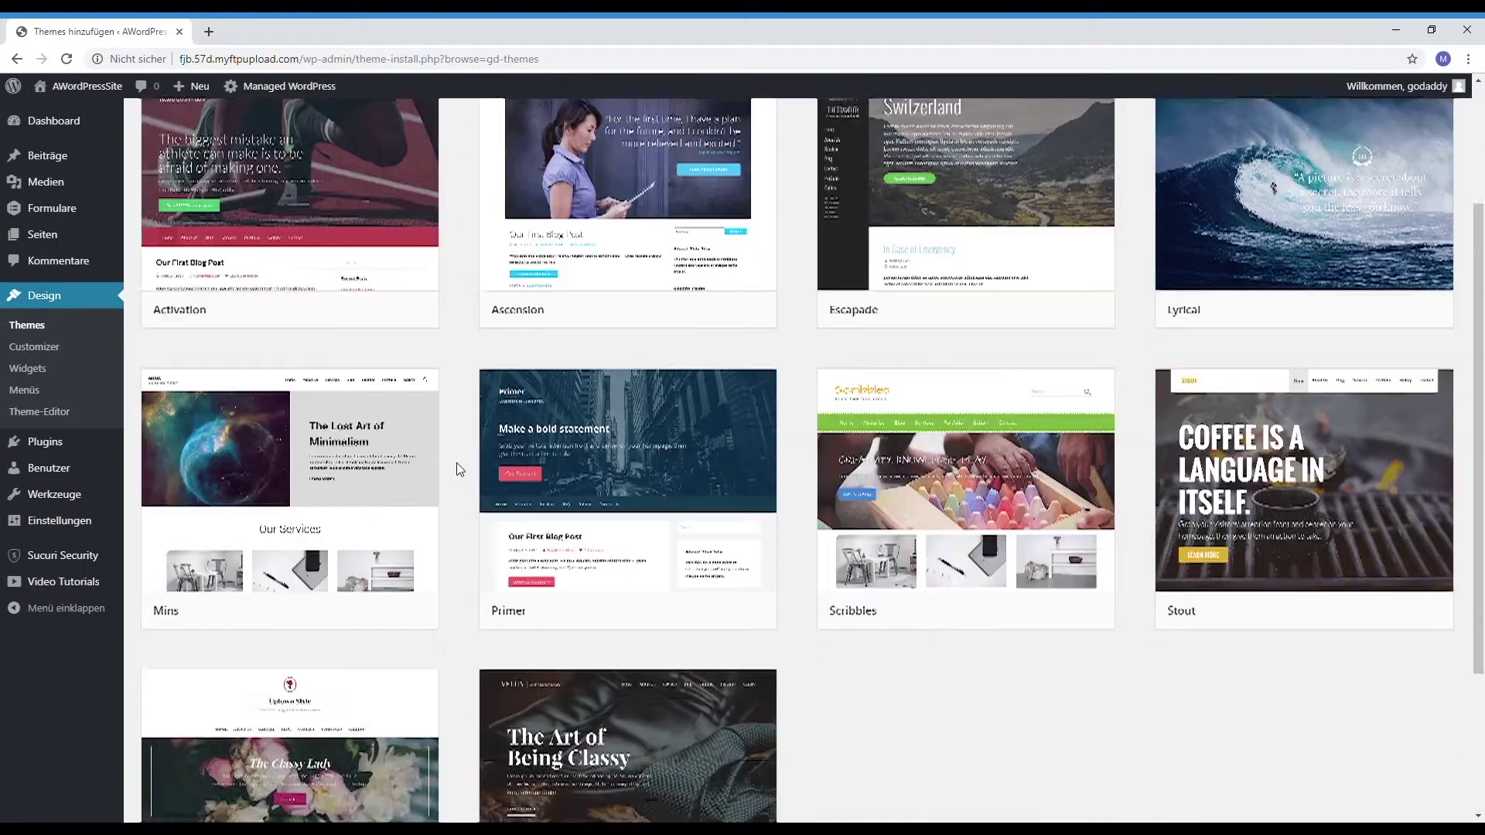
{"action": "scroll", "coordinate": [456, 462], "scroll_direction": "down", "scroll_amount": 2}
Step: Preview the demo site of the Uptown Style theme, look through its homepage and close the demo
{"action": "mouse_move", "coordinate": [359, 599]}
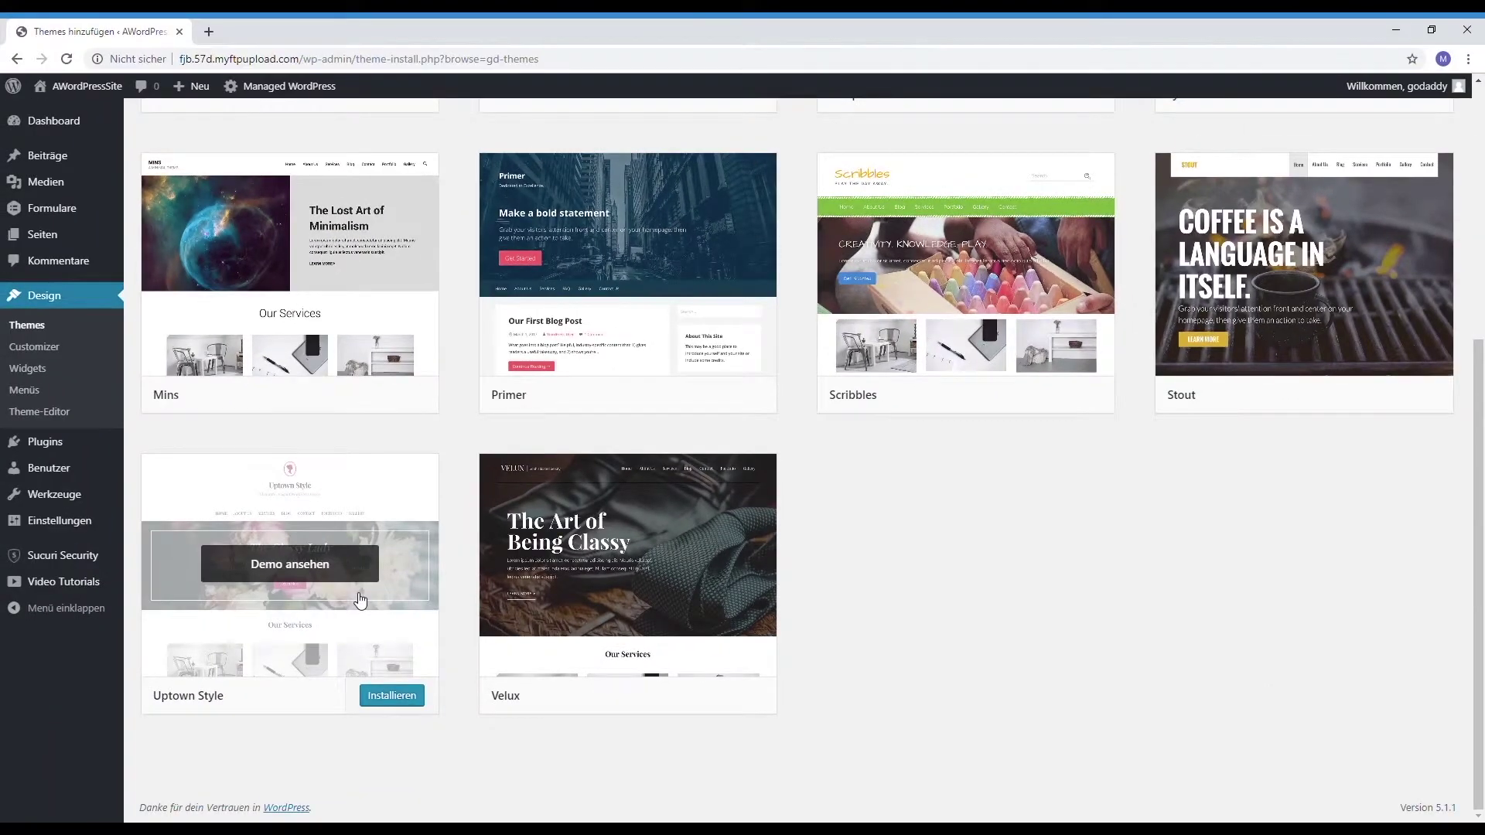
{"action": "left_click", "coordinate": [359, 600]}
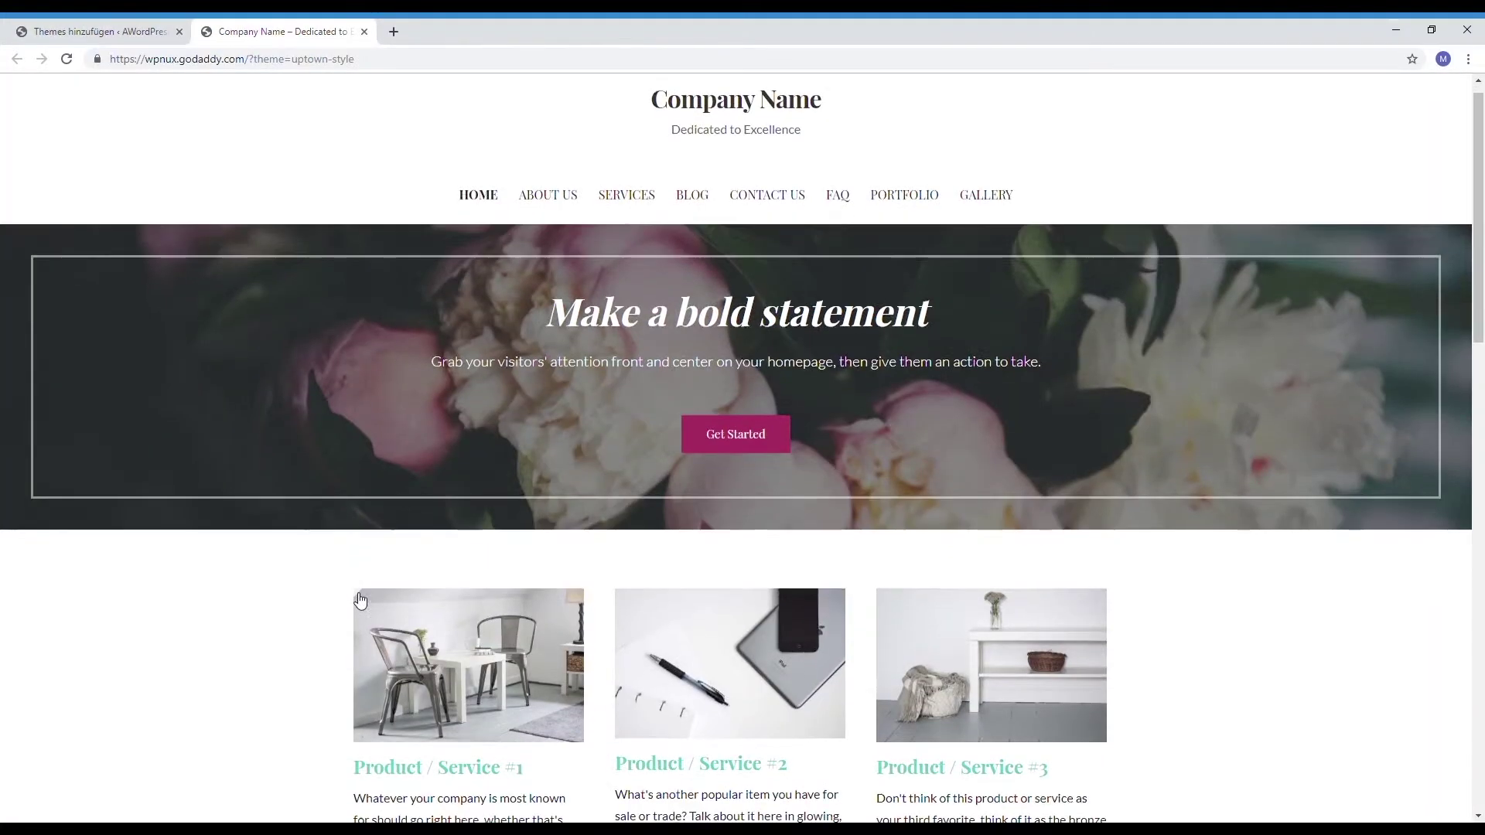
{"action": "scroll", "coordinate": [360, 600], "scroll_direction": "down", "scroll_amount": 15}
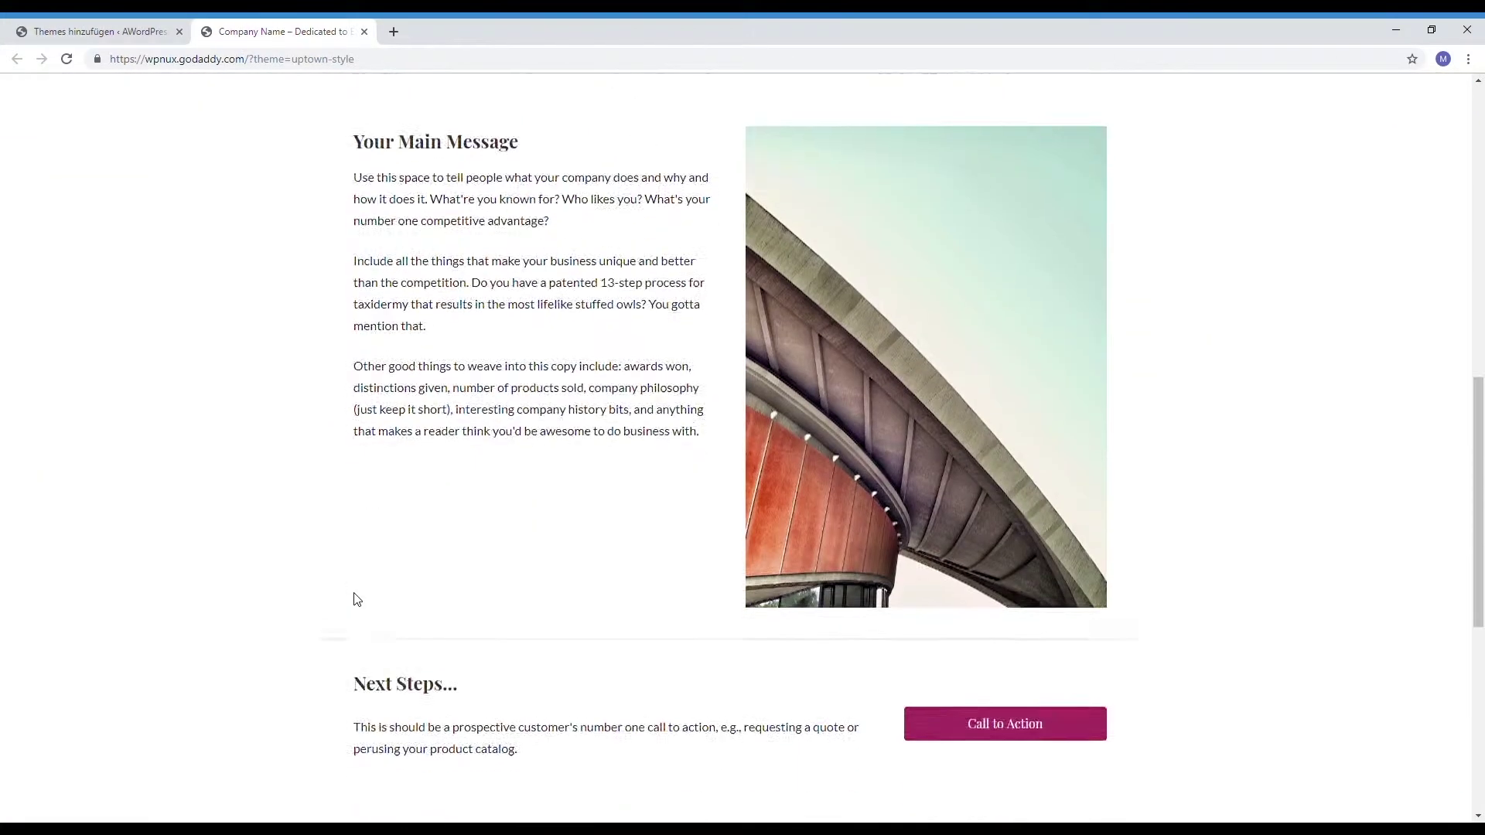
{"action": "key", "text": "Home"}
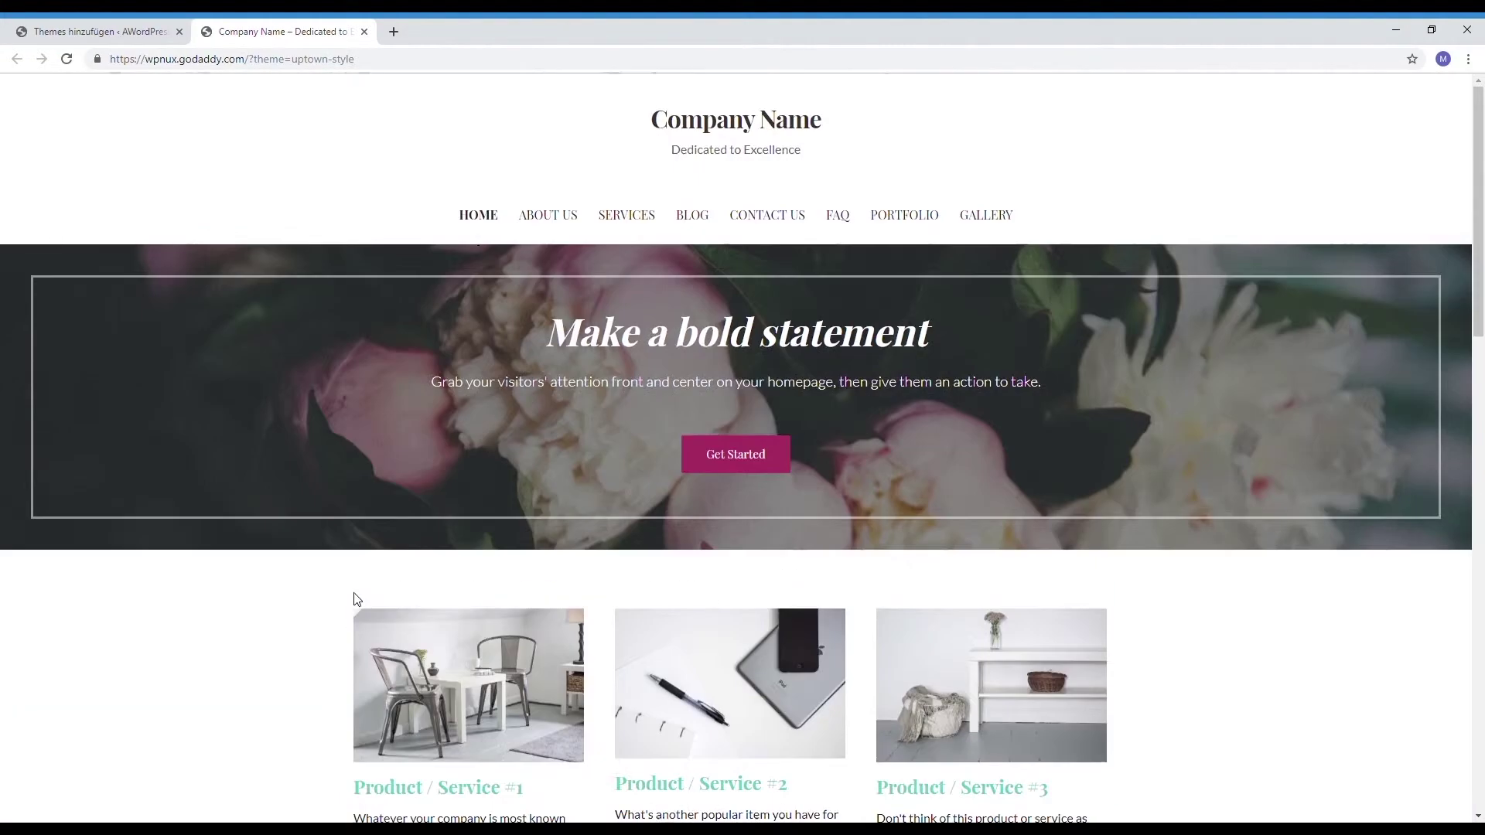
{"action": "left_click", "coordinate": [365, 31]}
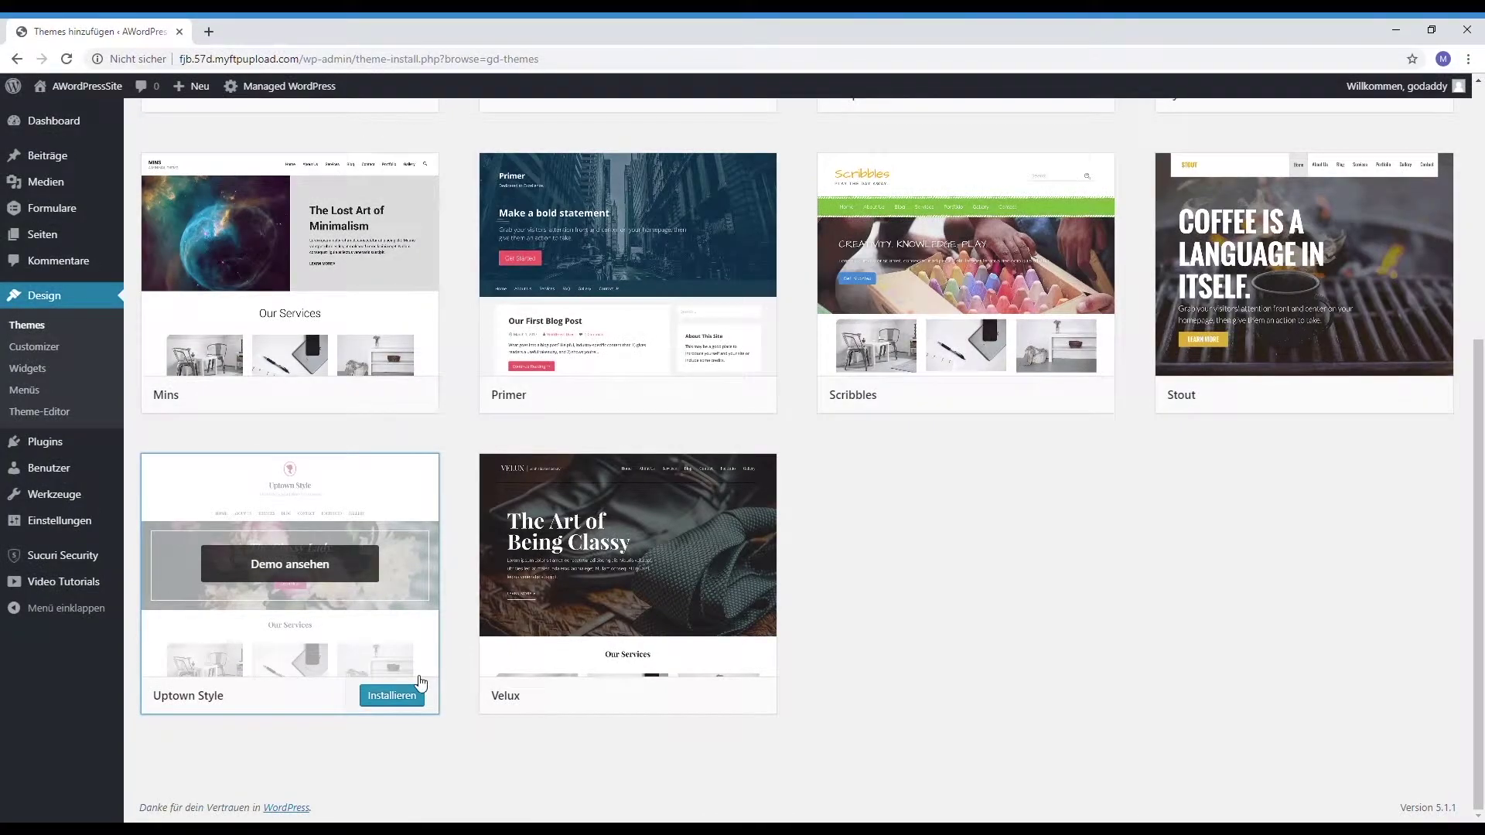
Step: Install and activate the Uptown Style theme and open it in the Customizer
{"action": "left_click", "coordinate": [395, 696]}
{"action": "left_click", "coordinate": [317, 695]}
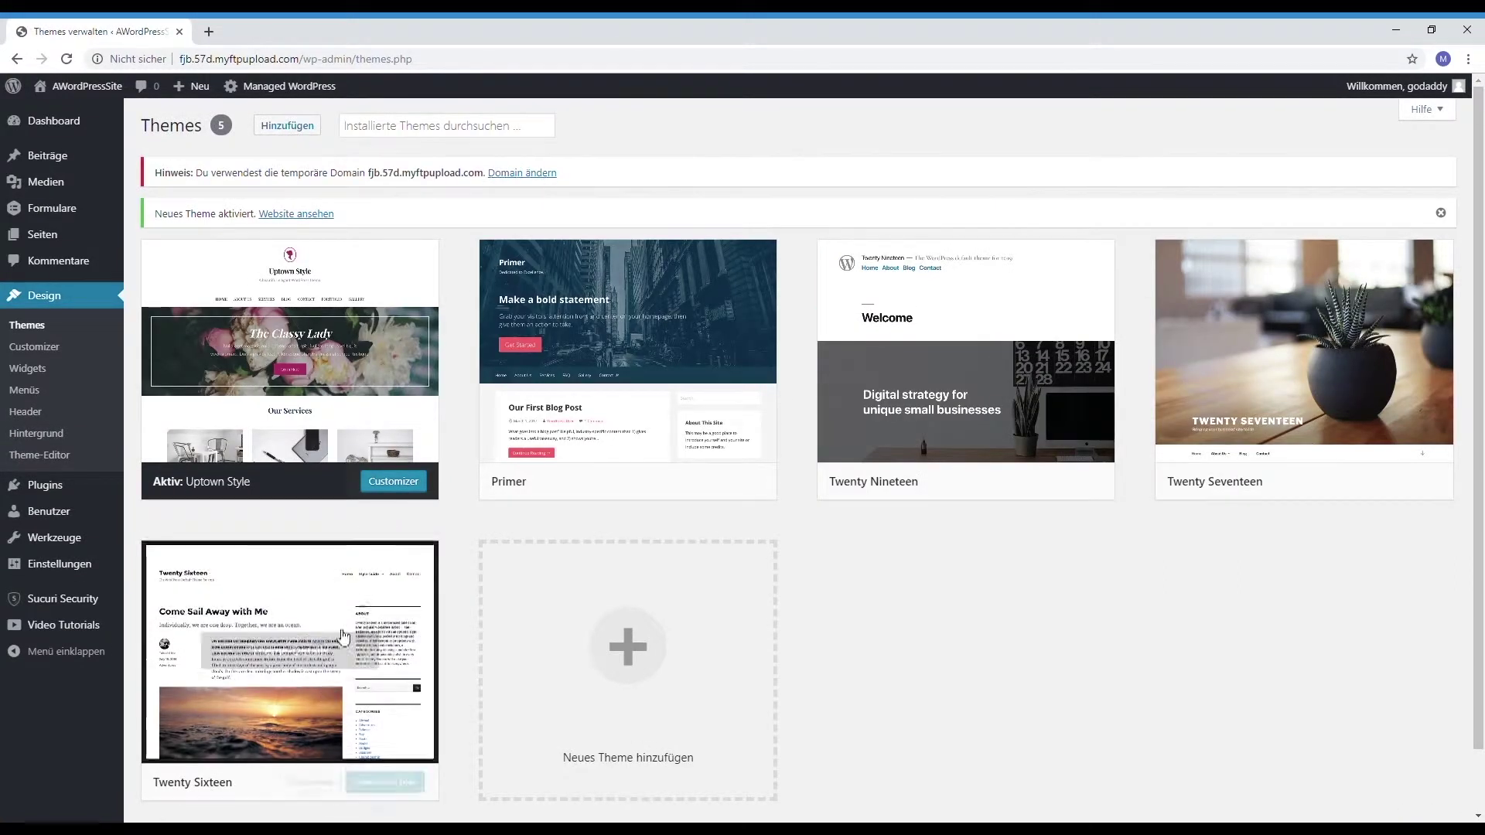
{"action": "left_click", "coordinate": [405, 483]}
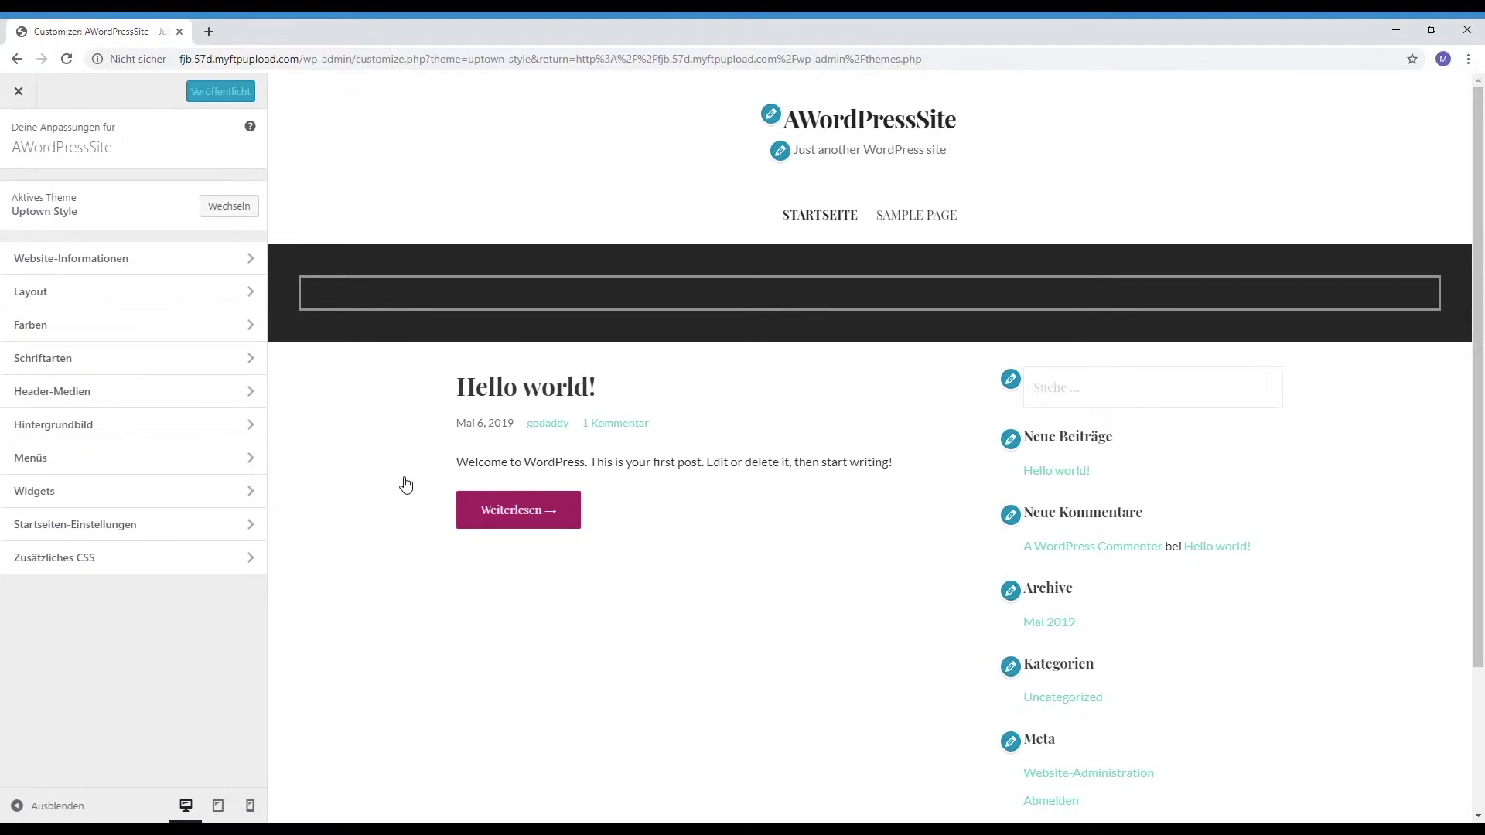
Step: Set the website title to "All About Gastro" and the subtitle to "Alles rund um das Thema Gastronomie"
{"action": "left_click", "coordinate": [211, 261]}
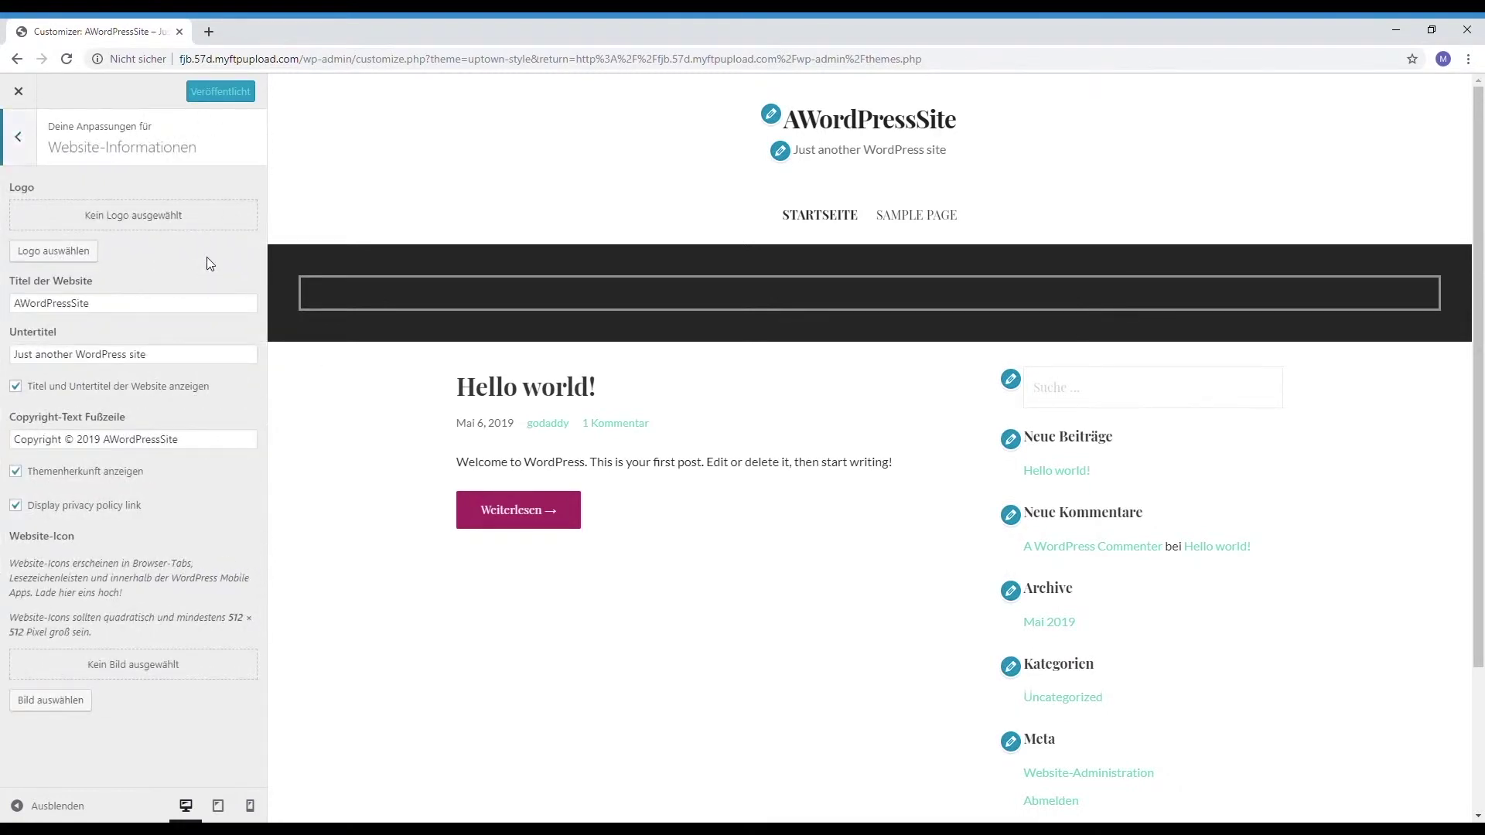
{"action": "double_click", "coordinate": [160, 308]}
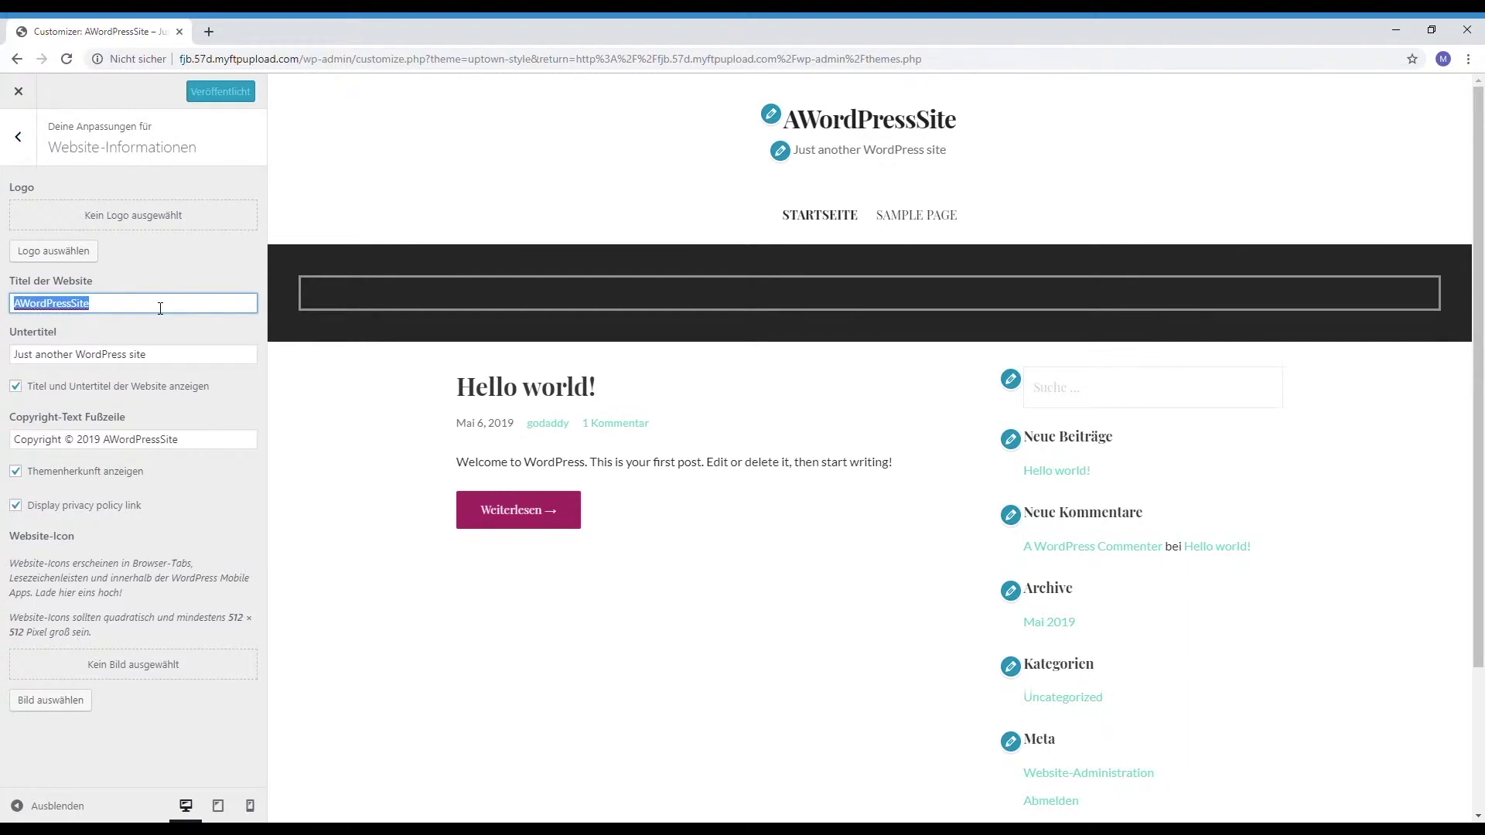
{"action": "type", "text": "All About Gastro"}
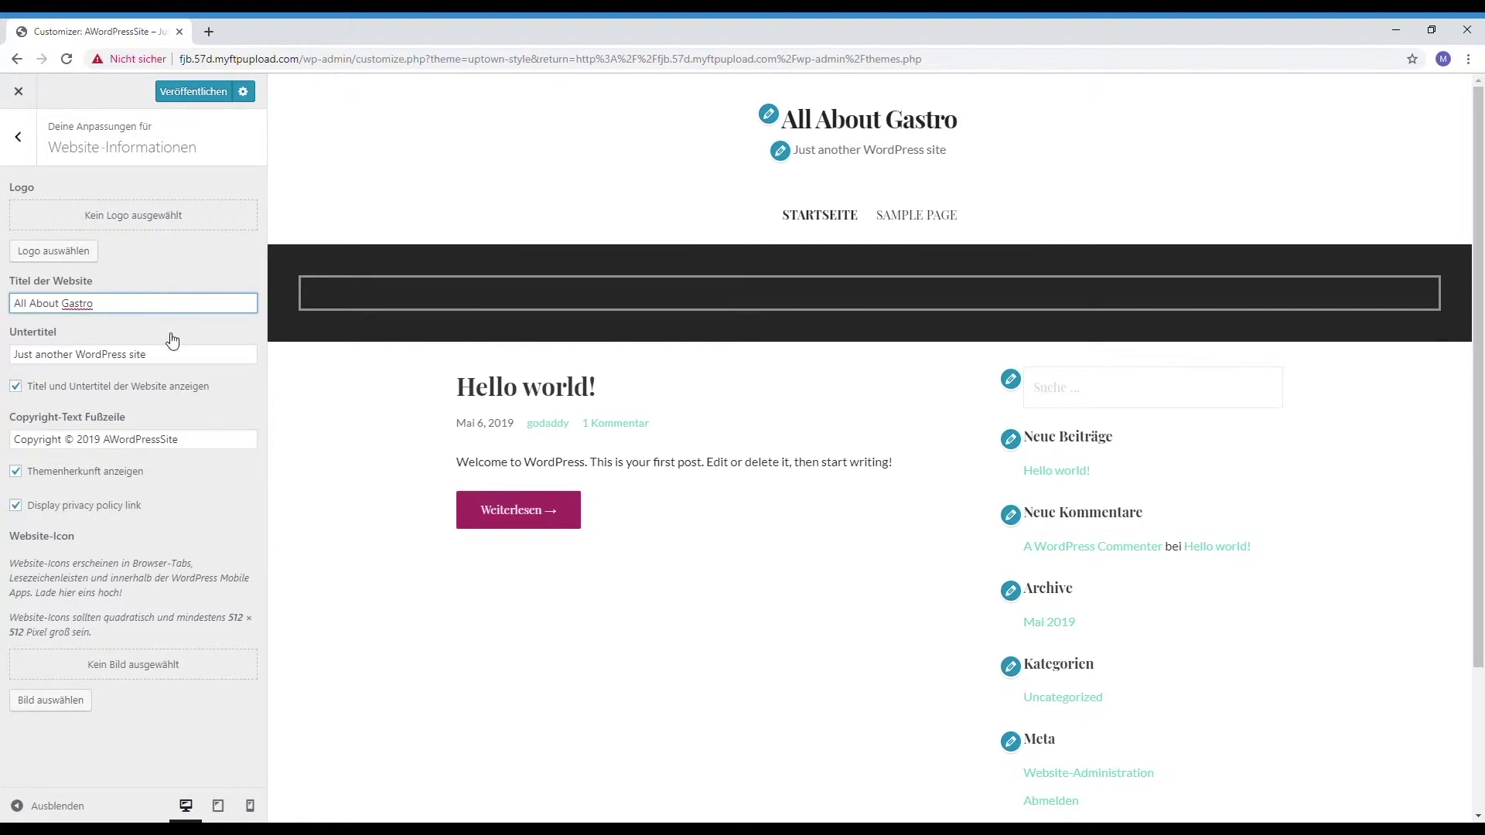
{"action": "triple_click", "coordinate": [178, 359]}
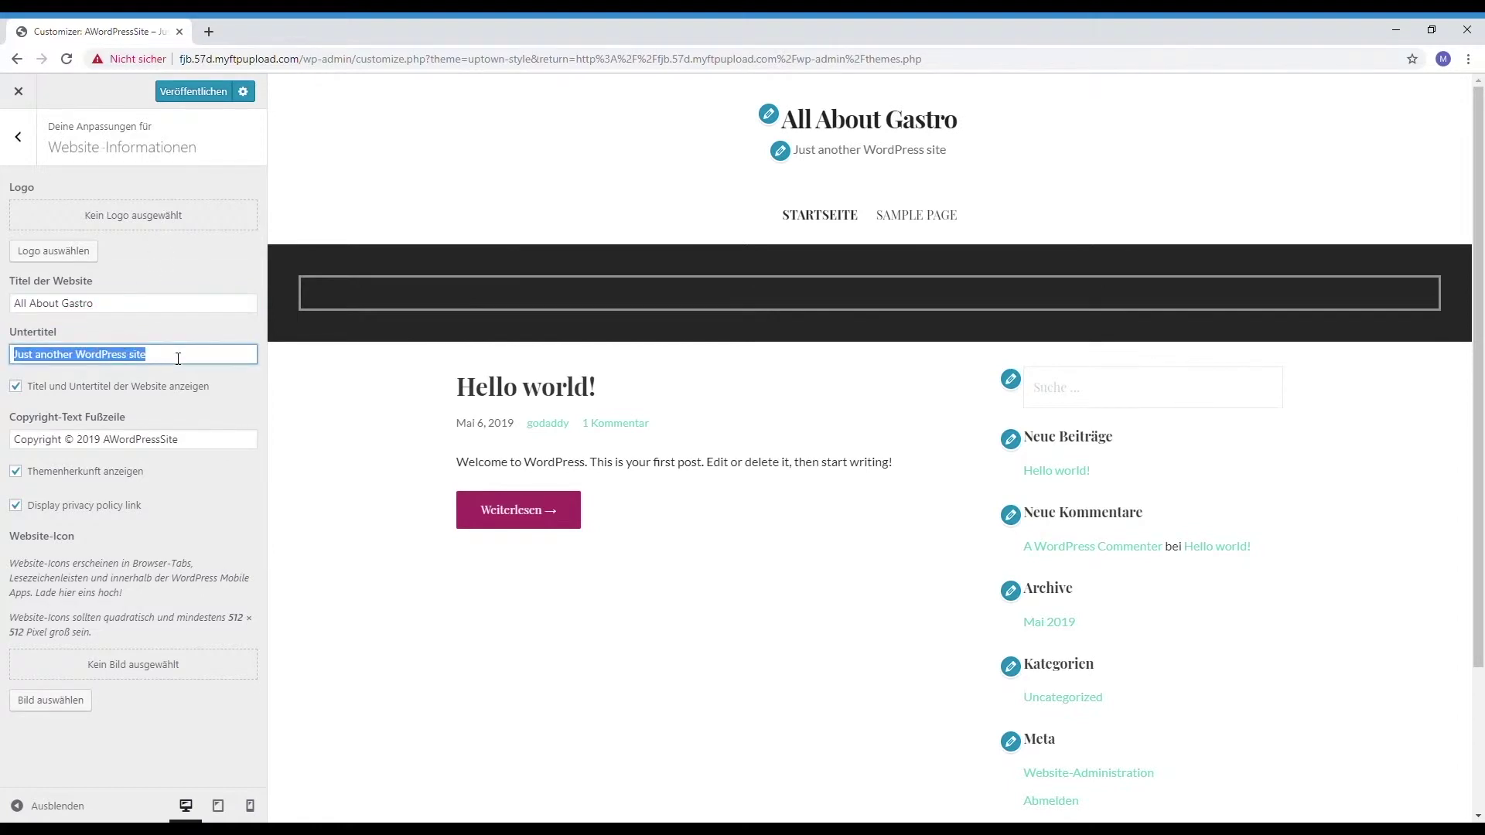
{"action": "type", "text": "Alles rund um das Thema Gastronomie"}
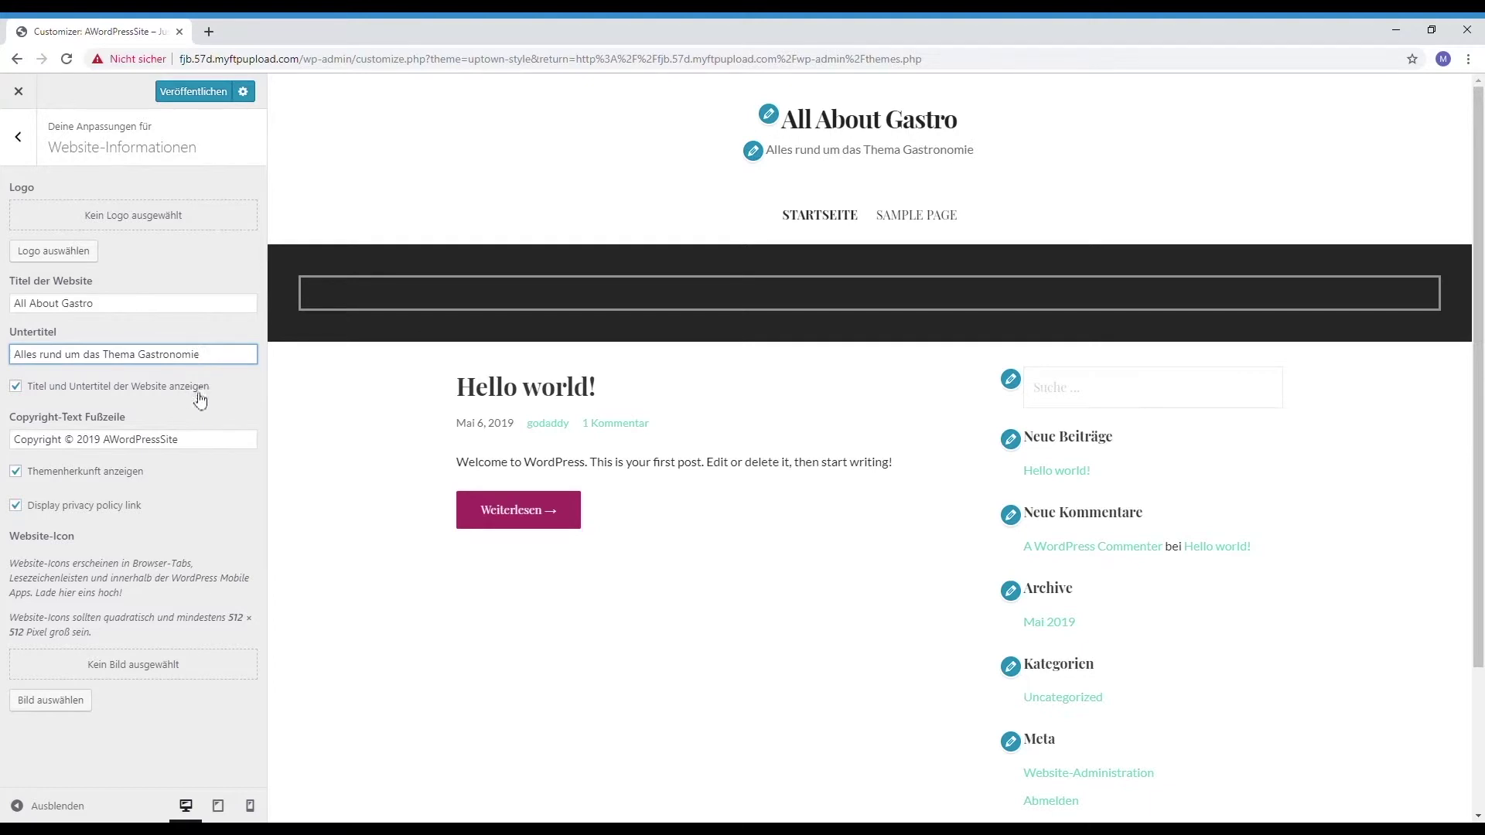
Step: Change the footer copyright text to "Copyright © 2019 All About Gastro" and check the footer in the preview
{"action": "double_click", "coordinate": [191, 443]}
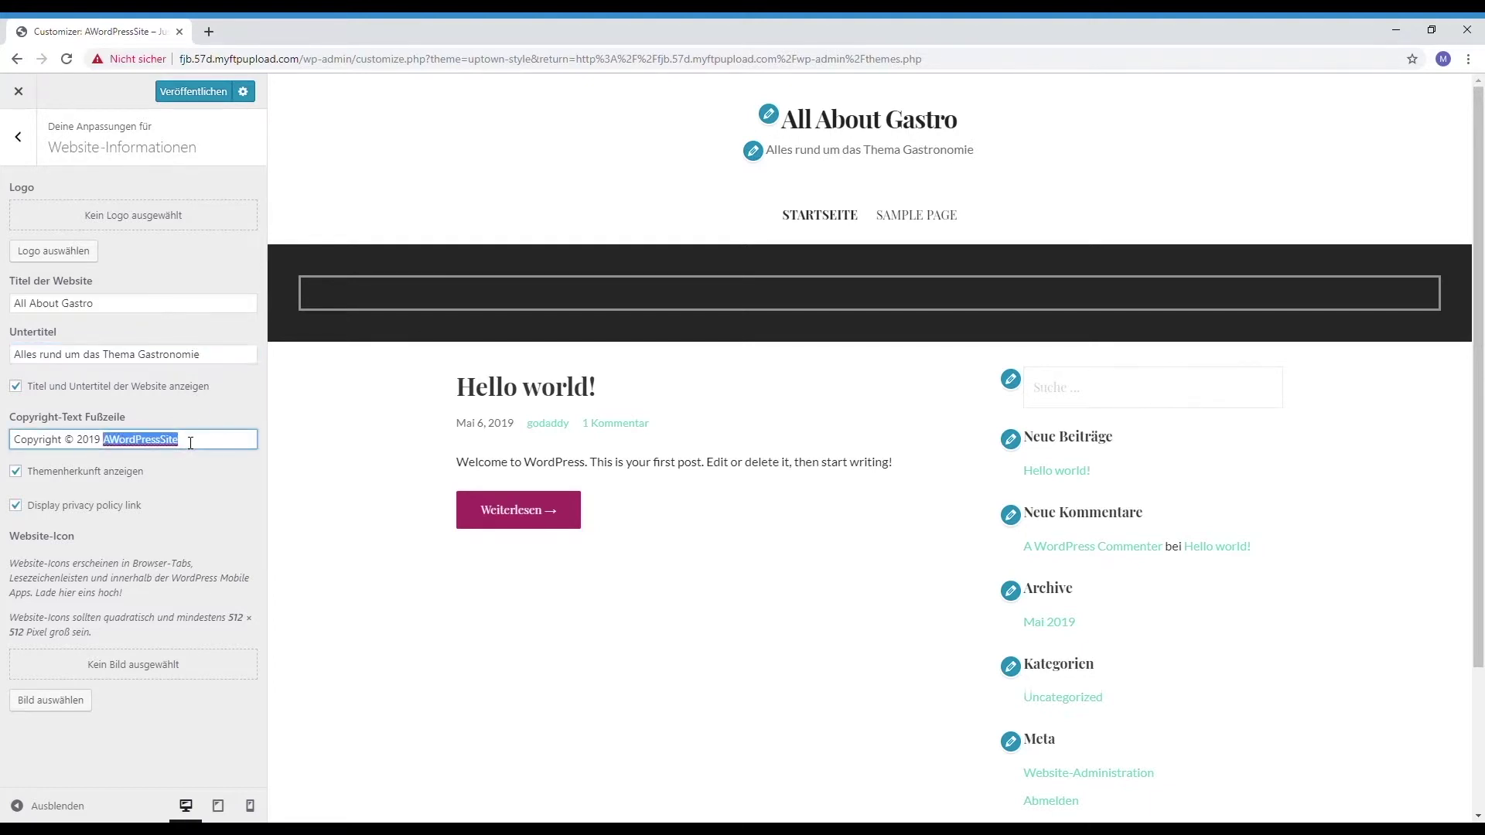
{"action": "type", "text": "All Ab"}
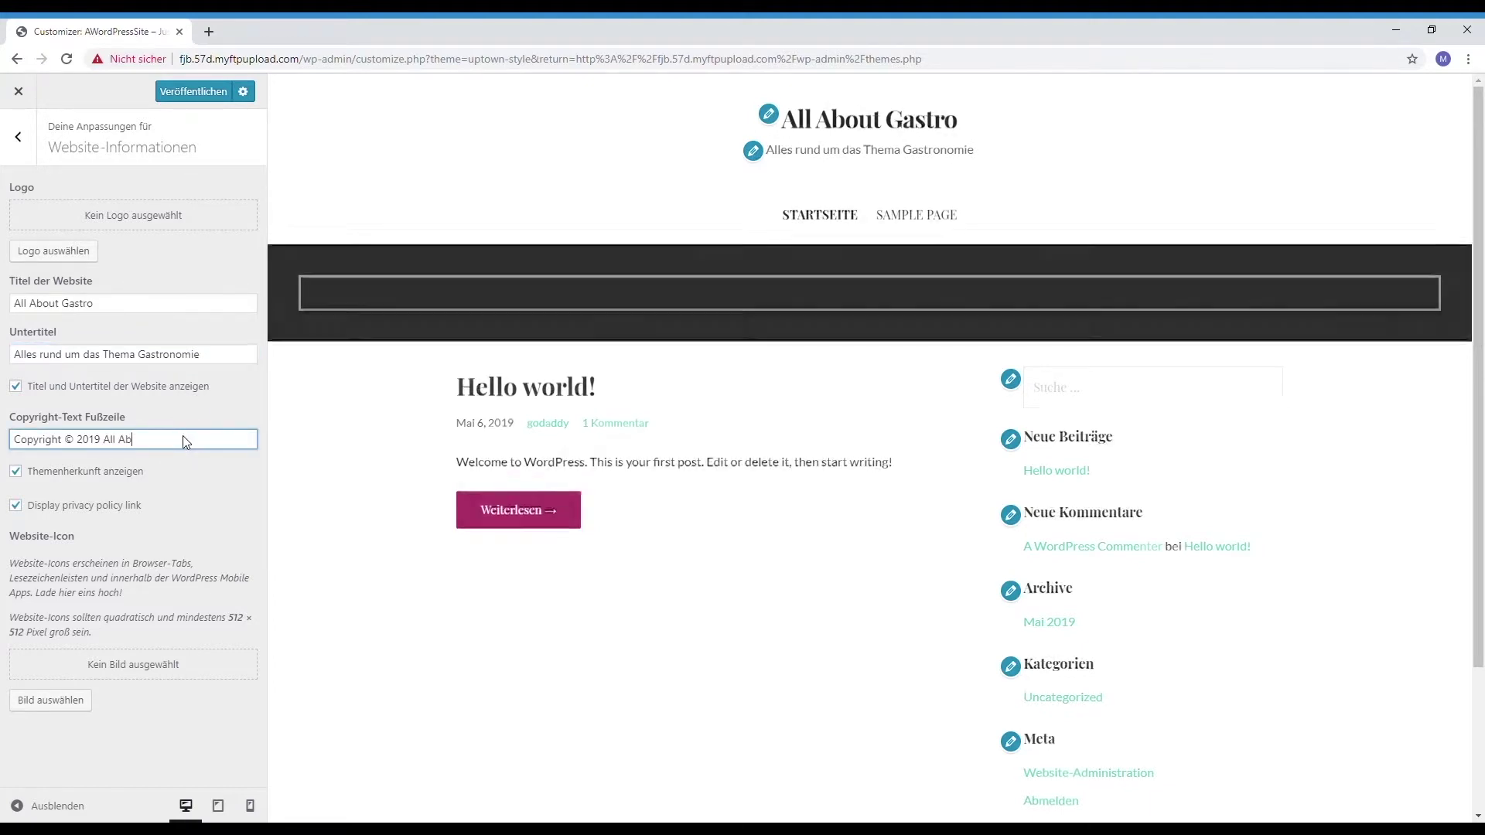
{"action": "type", "text": "out Gastro"}
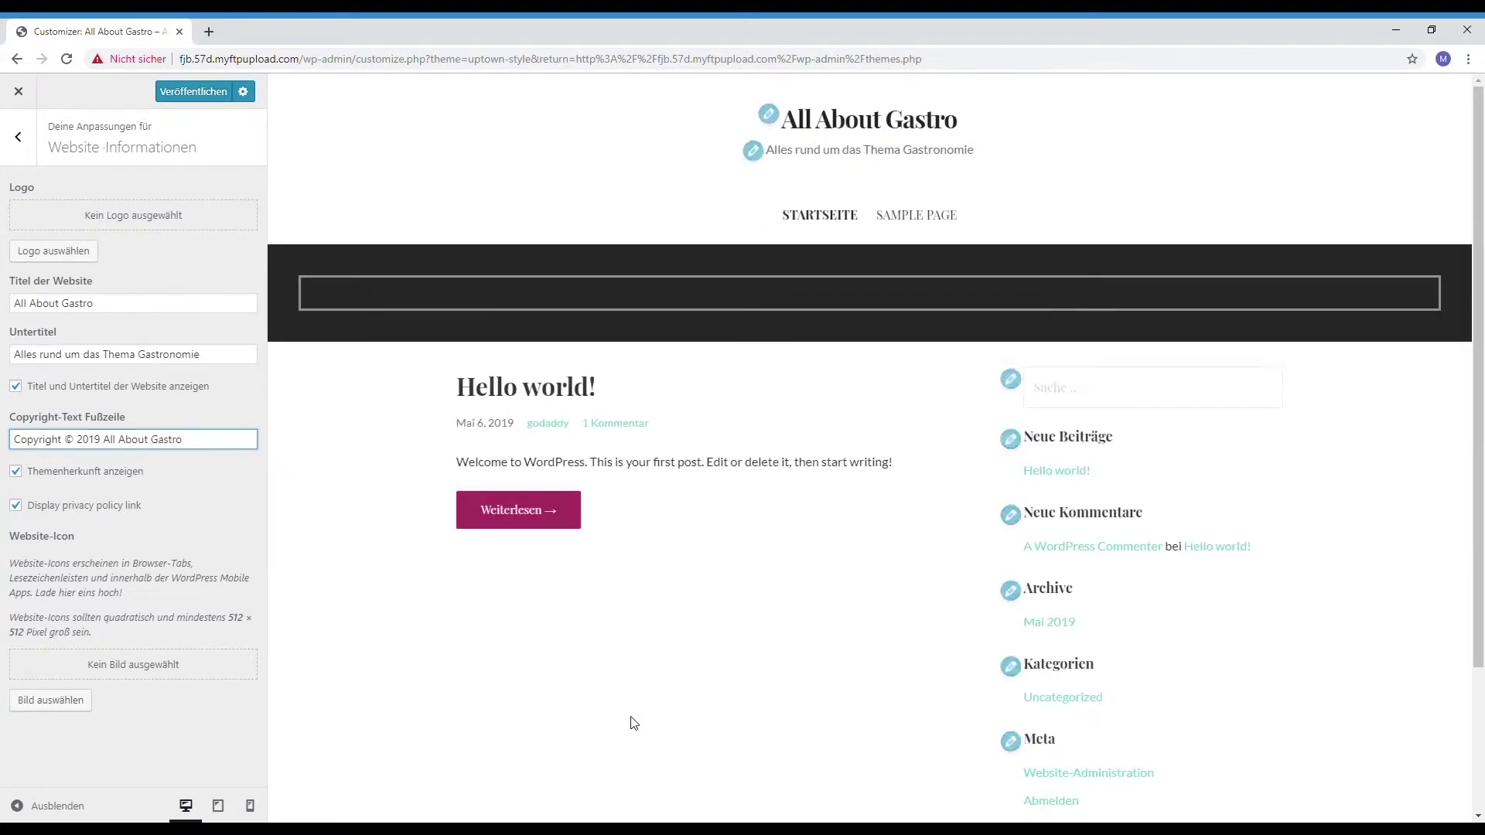
{"action": "scroll", "coordinate": [633, 723], "scroll_direction": "down", "scroll_amount": 3}
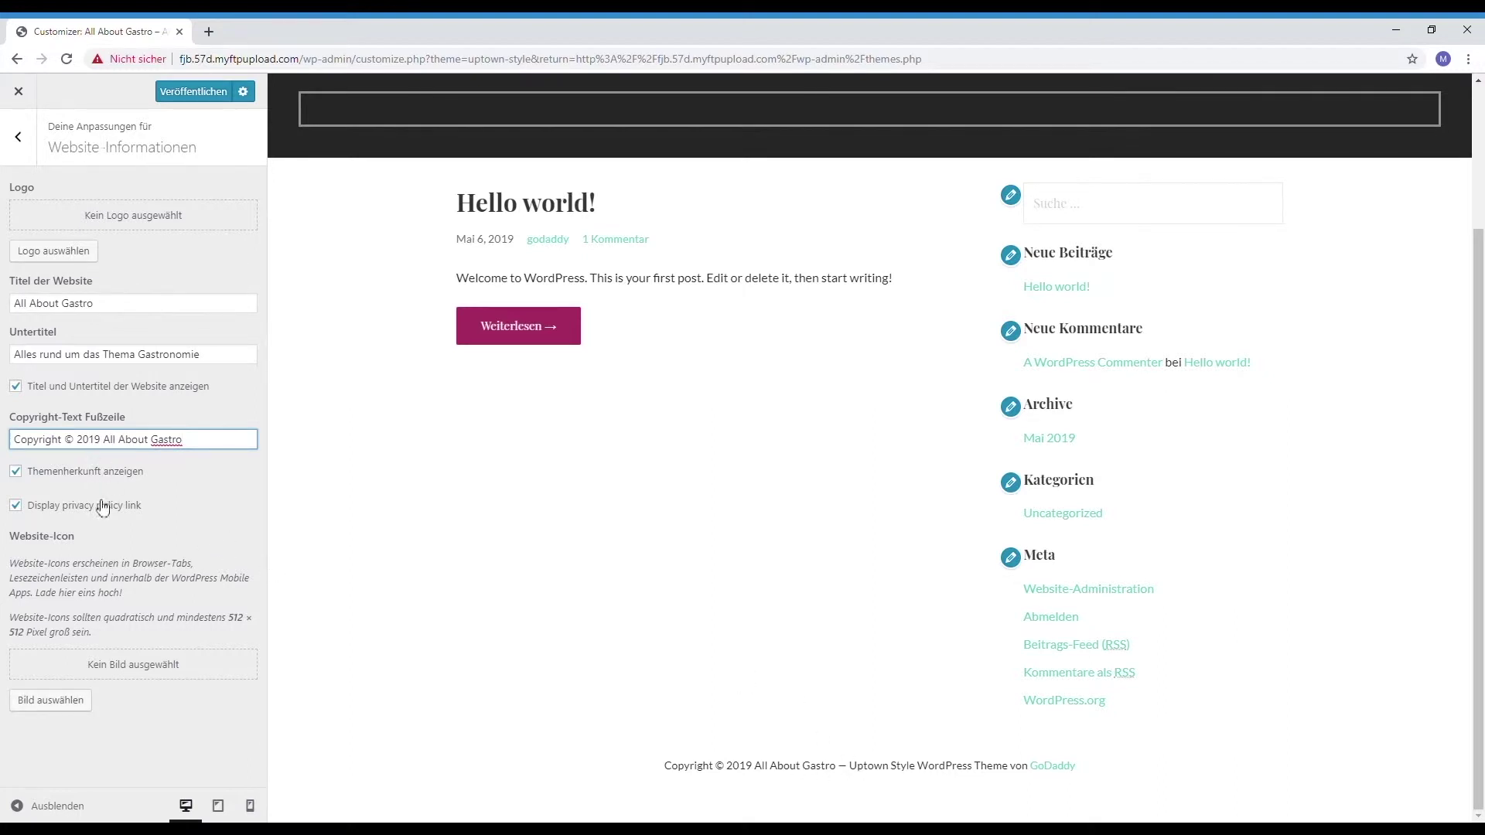
Step: Compare the Fest and Fließend page widths in the Layout settings and choose Fließend
{"action": "left_click", "coordinate": [30, 144]}
{"action": "left_click", "coordinate": [127, 291]}
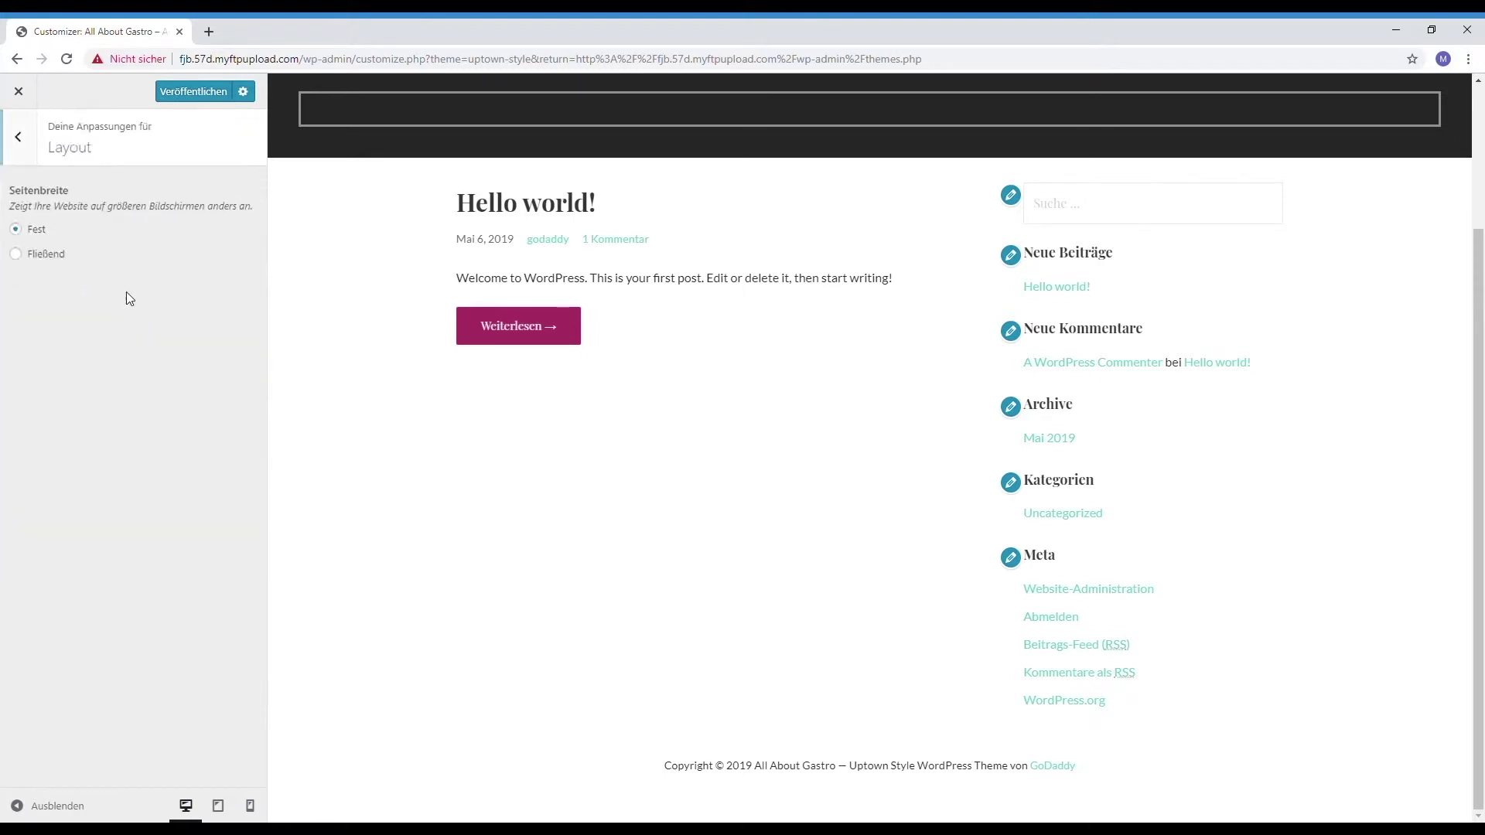
{"action": "left_click", "coordinate": [16, 254]}
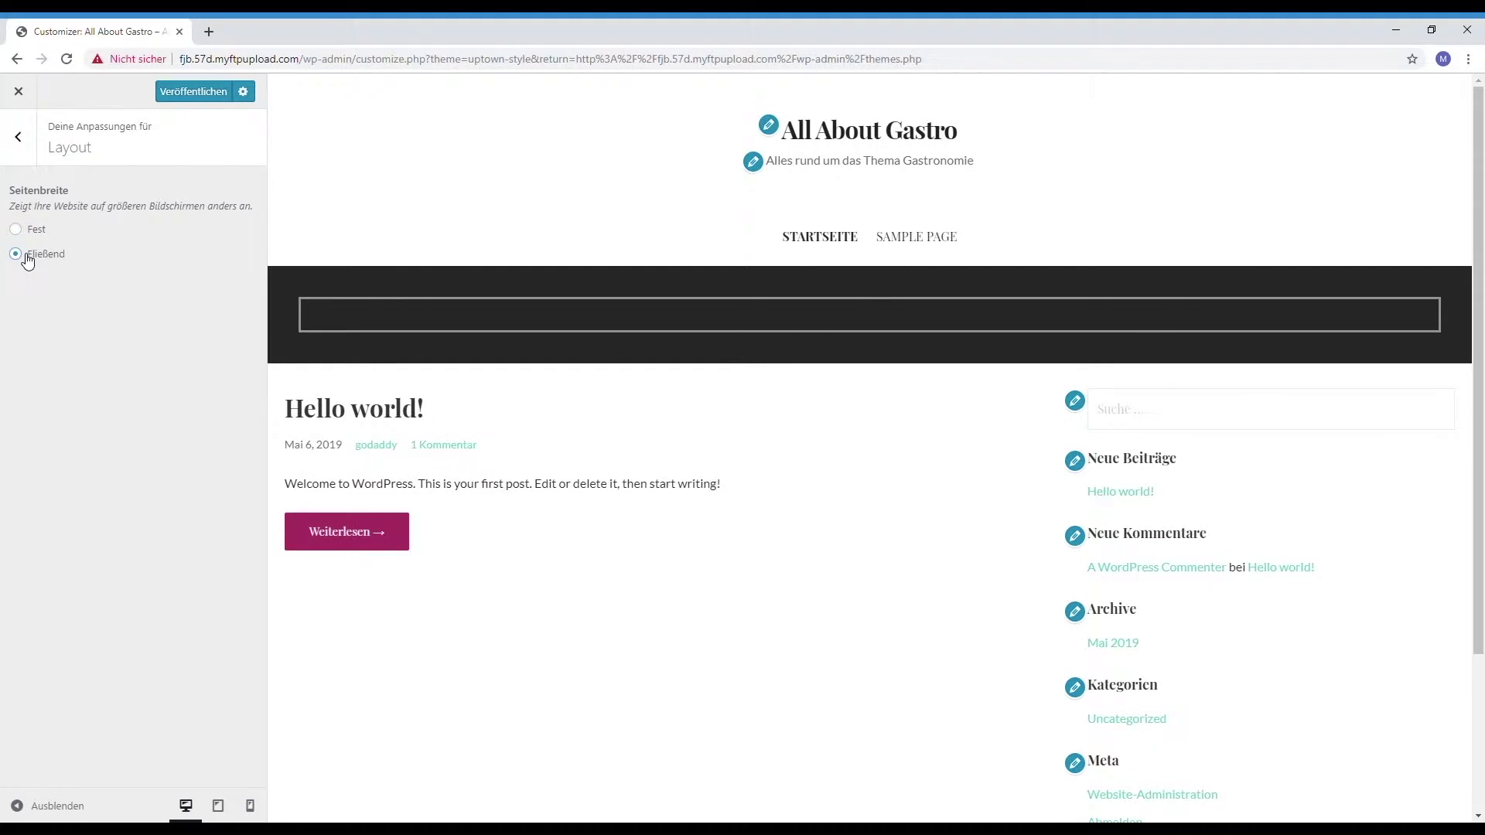
{"action": "left_click", "coordinate": [18, 230]}
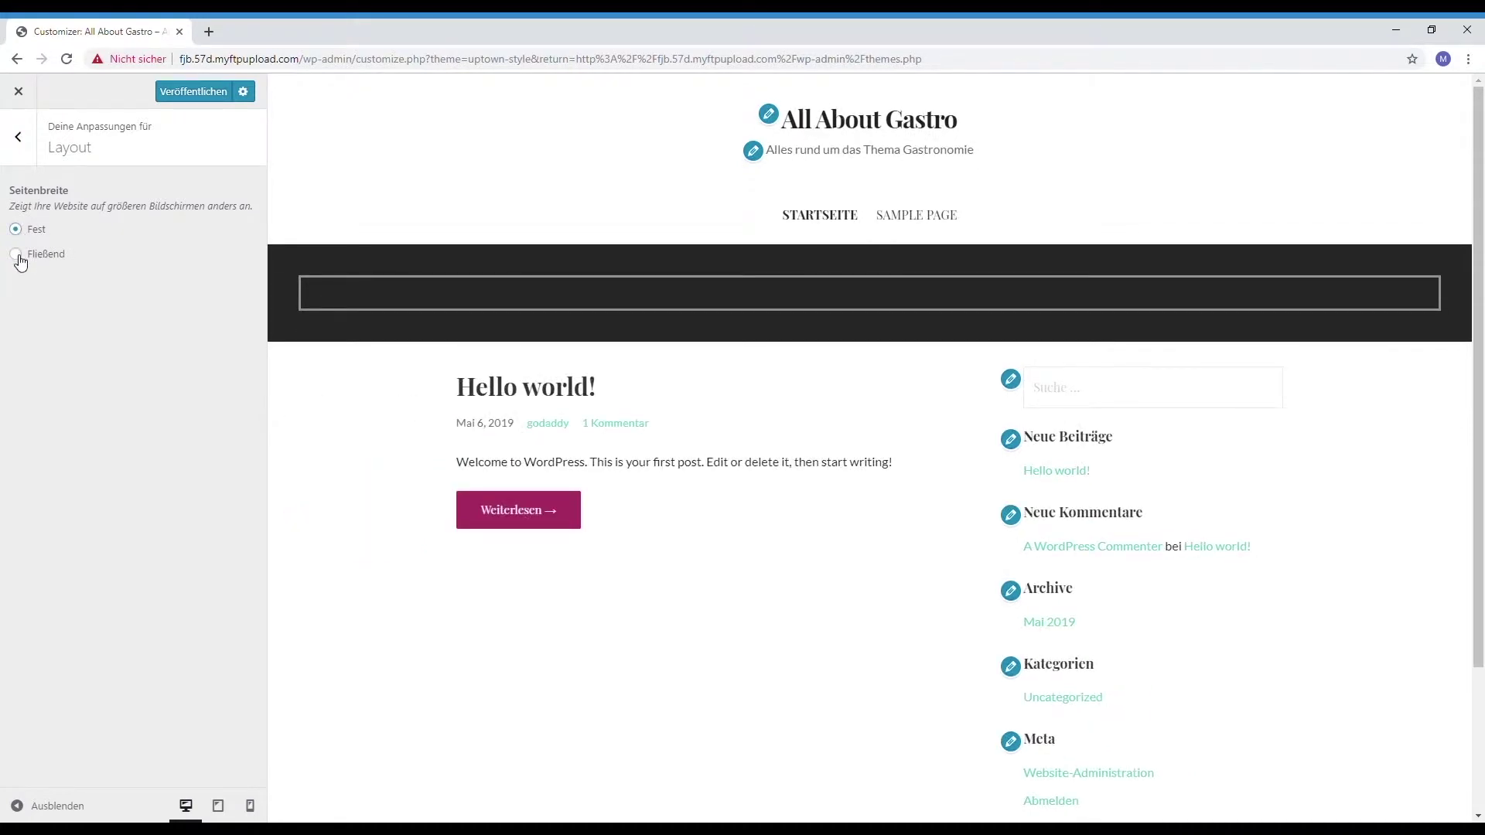
{"action": "left_click", "coordinate": [16, 255]}
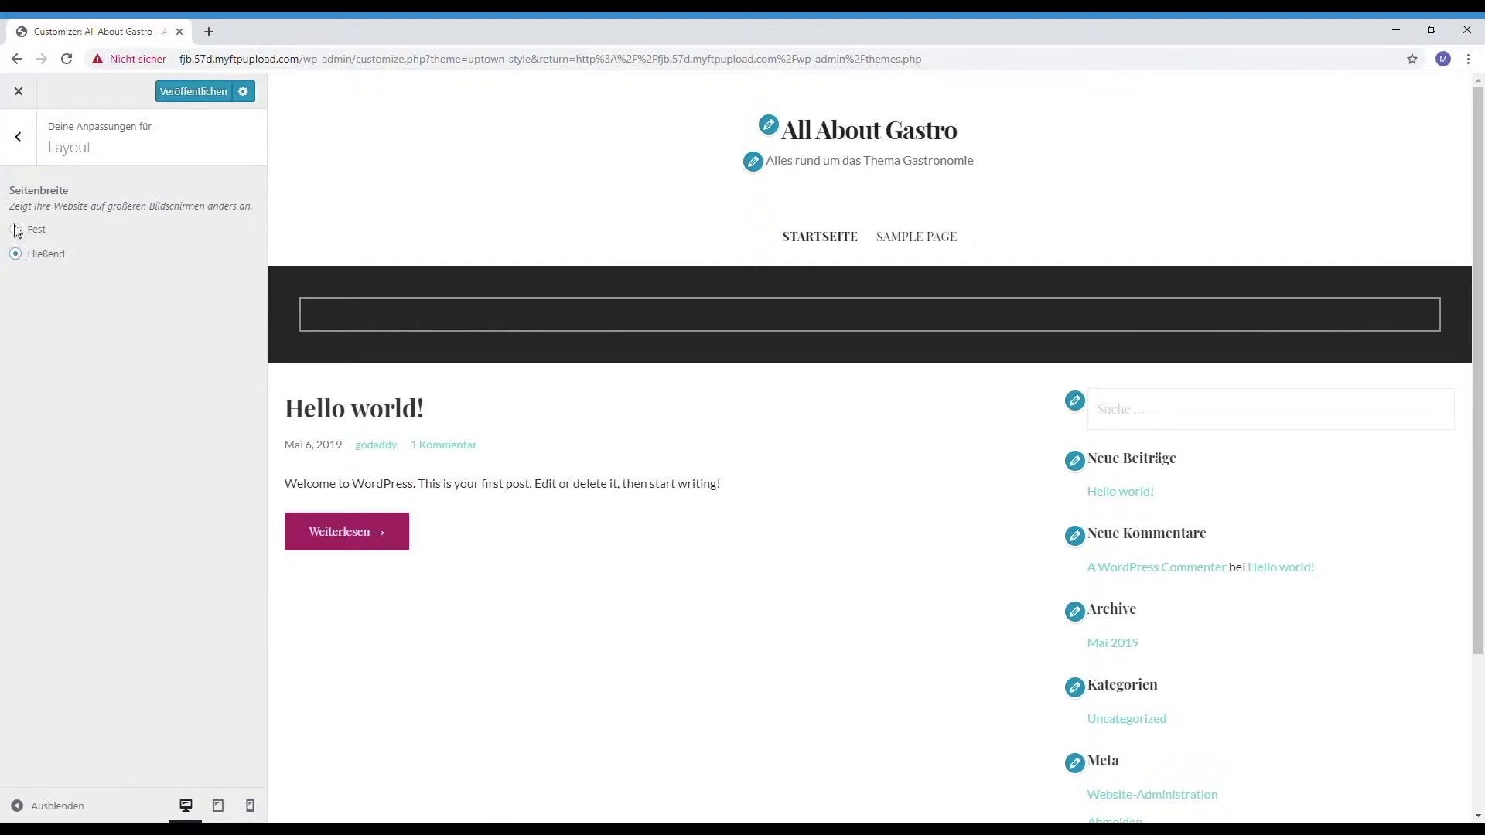
{"action": "left_click", "coordinate": [17, 148]}
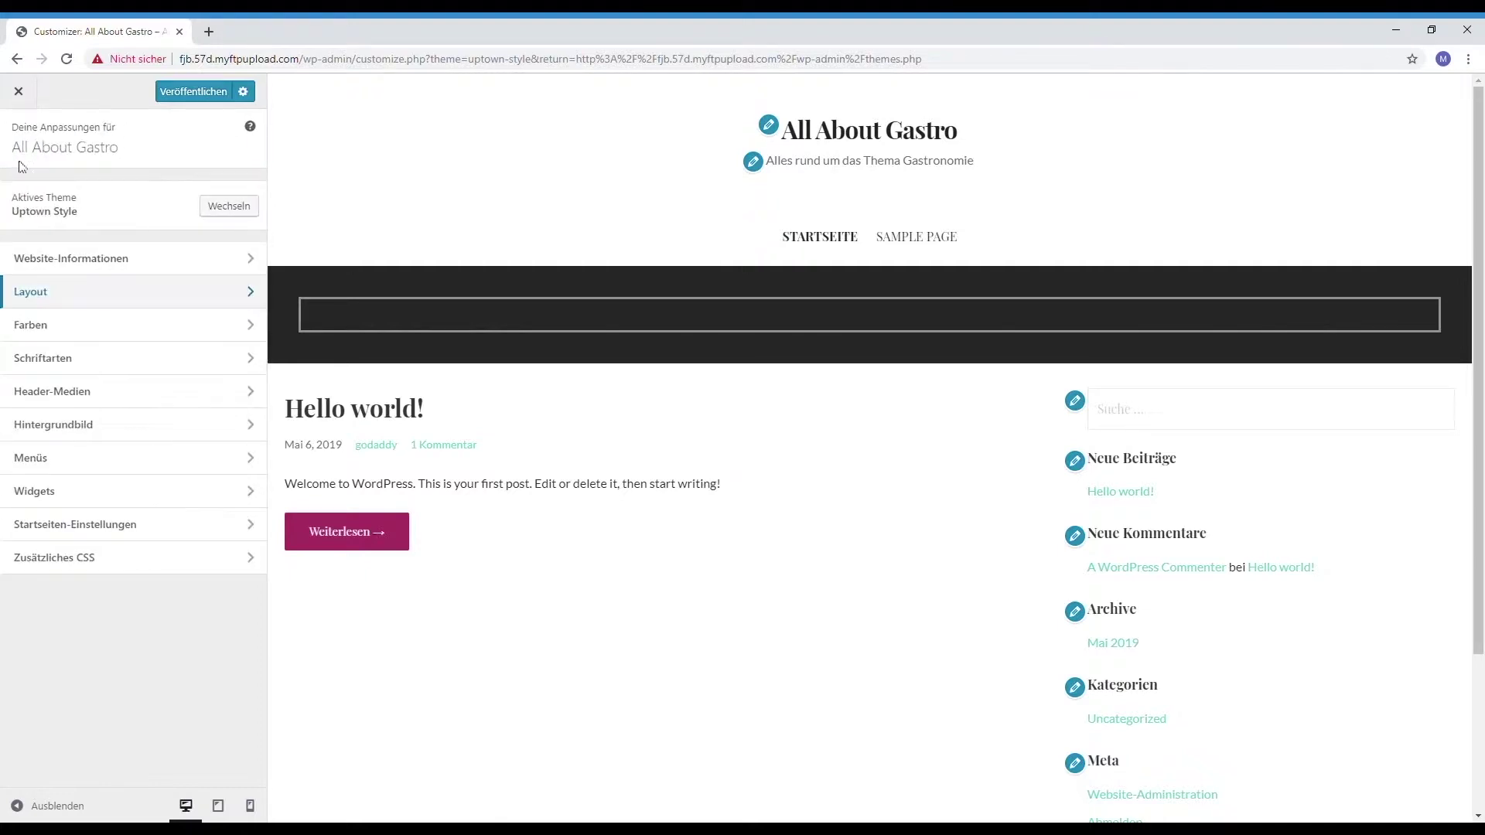
Step: Try the Dunkel base colour scheme and set the Basisfarbschema to Bronze
{"action": "left_click", "coordinate": [121, 337]}
{"action": "left_click", "coordinate": [106, 193]}
{"action": "left_click", "coordinate": [101, 211]}
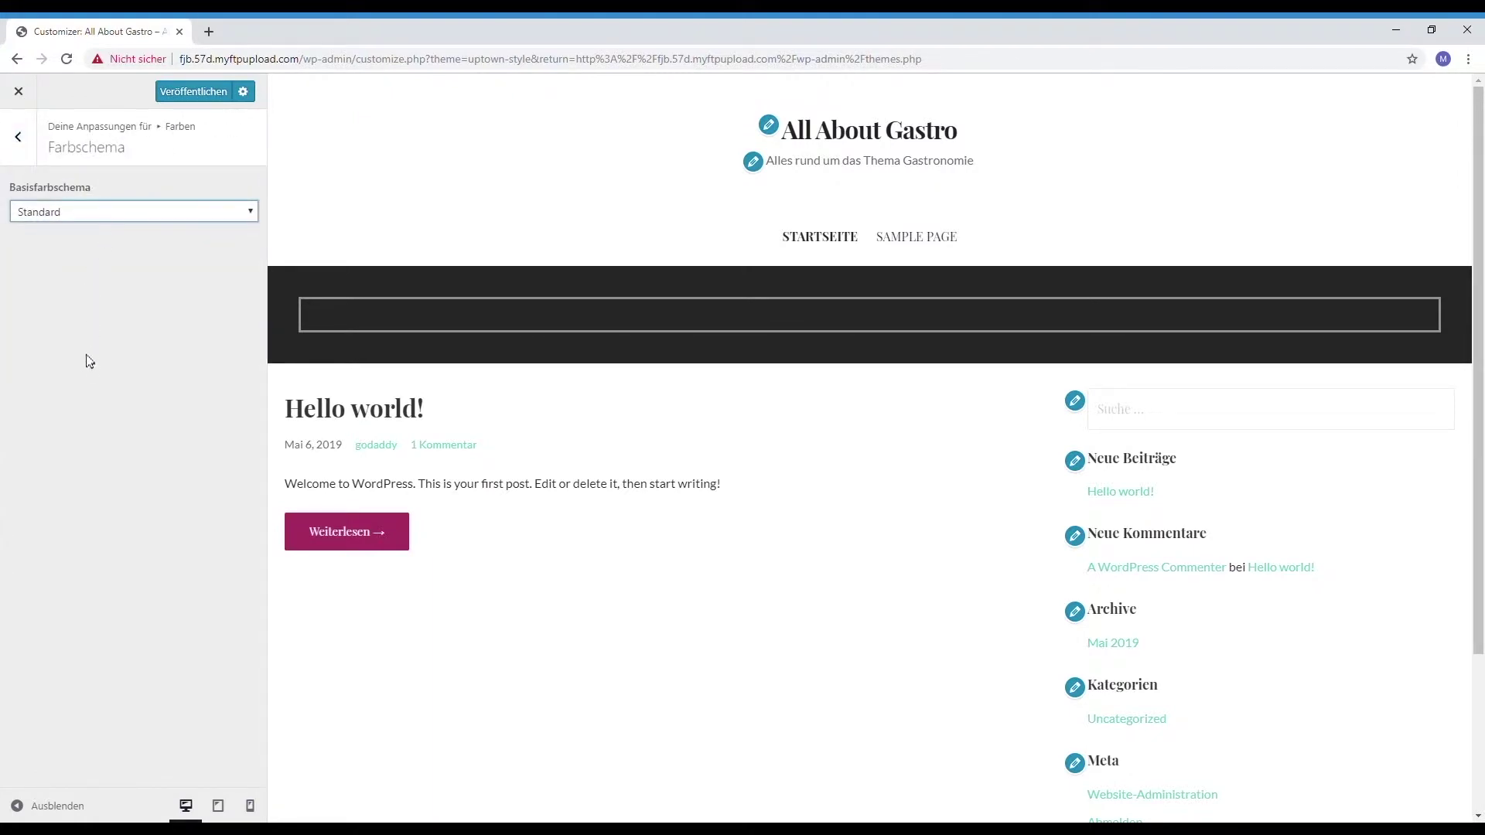
{"action": "key", "text": "Down"}
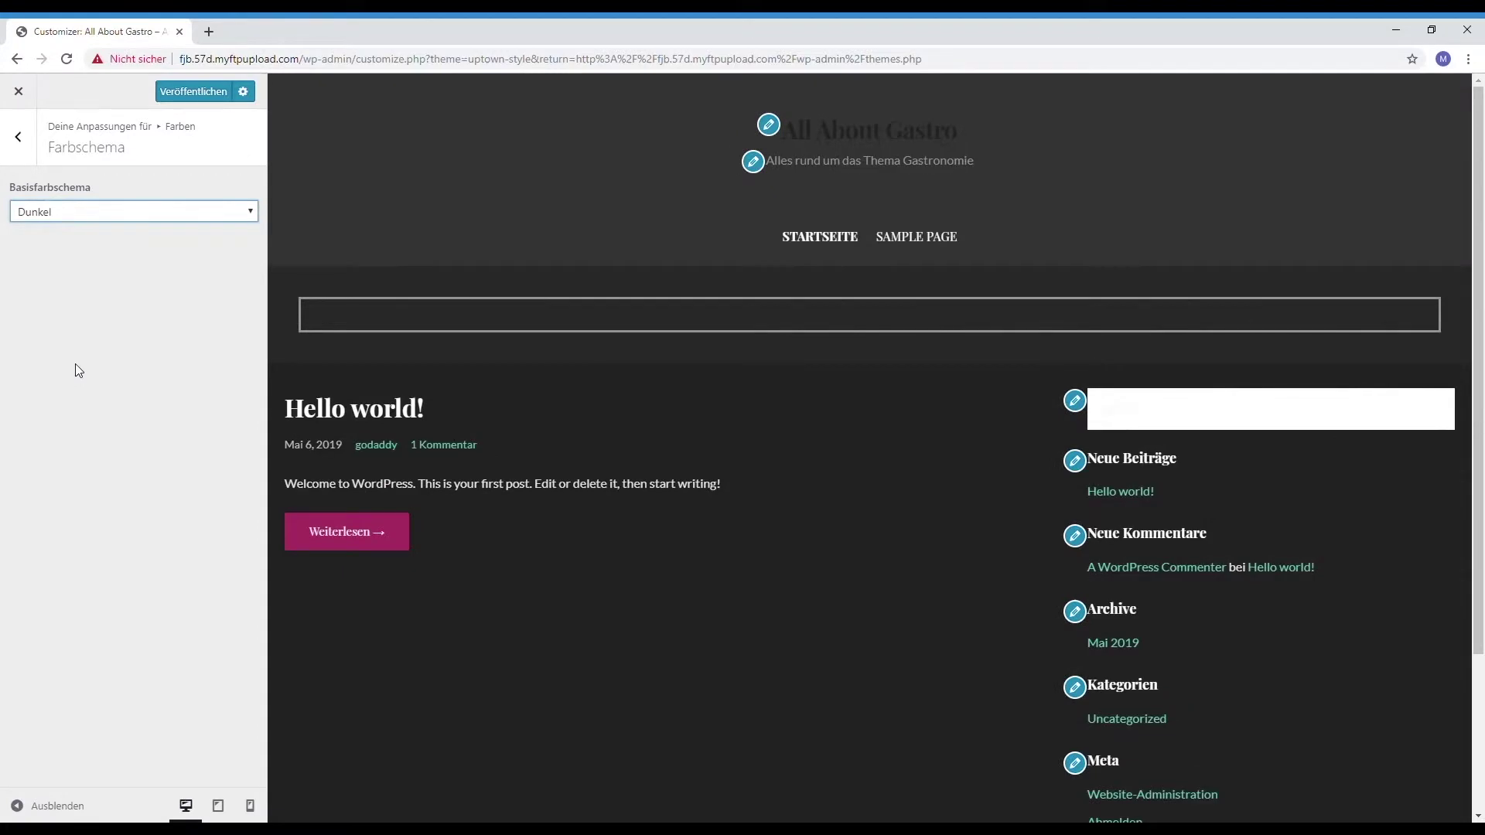
{"action": "key", "text": "Down"}
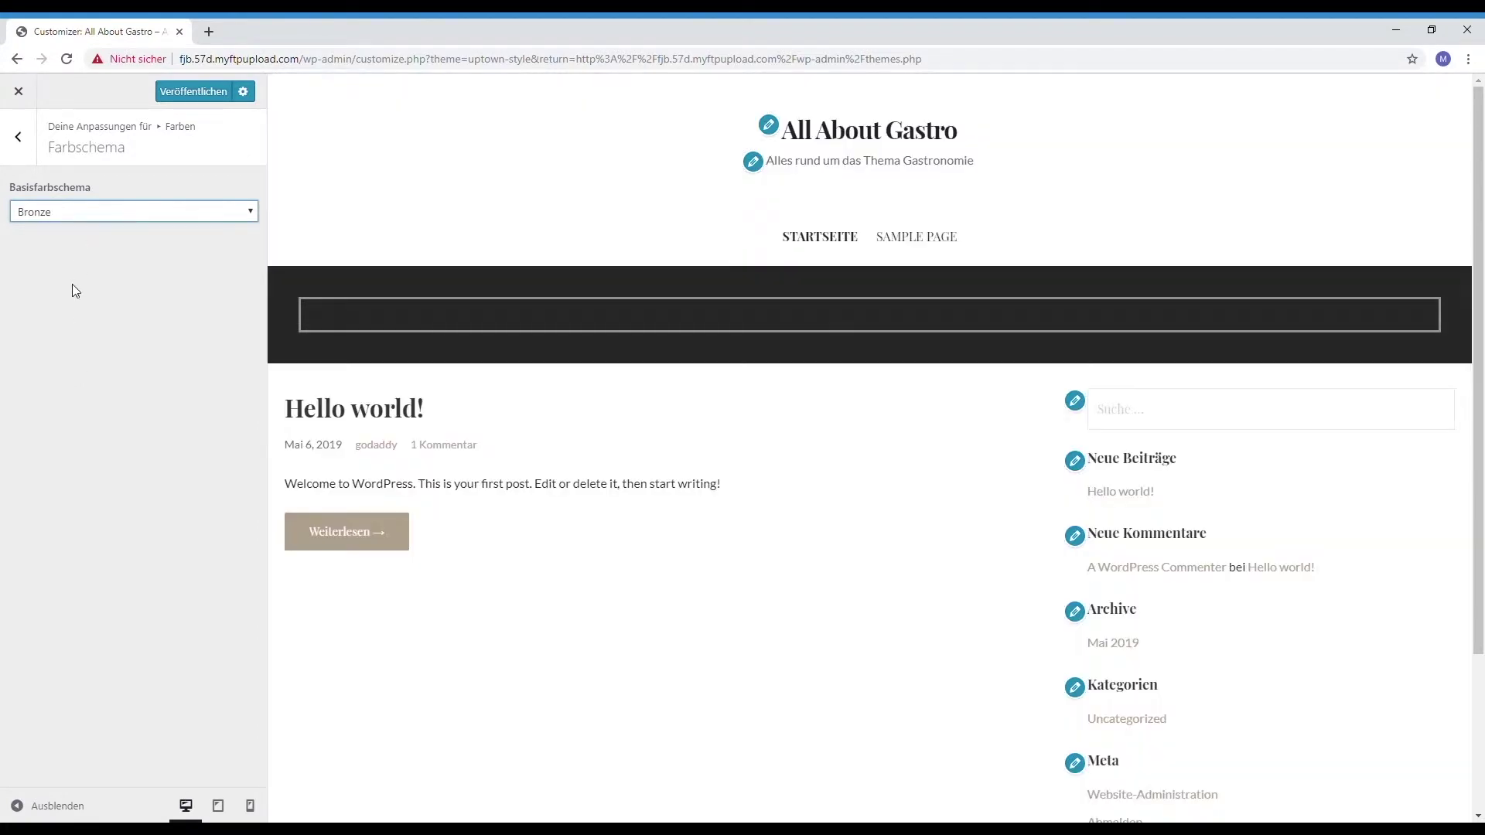
{"action": "left_click", "coordinate": [22, 142]}
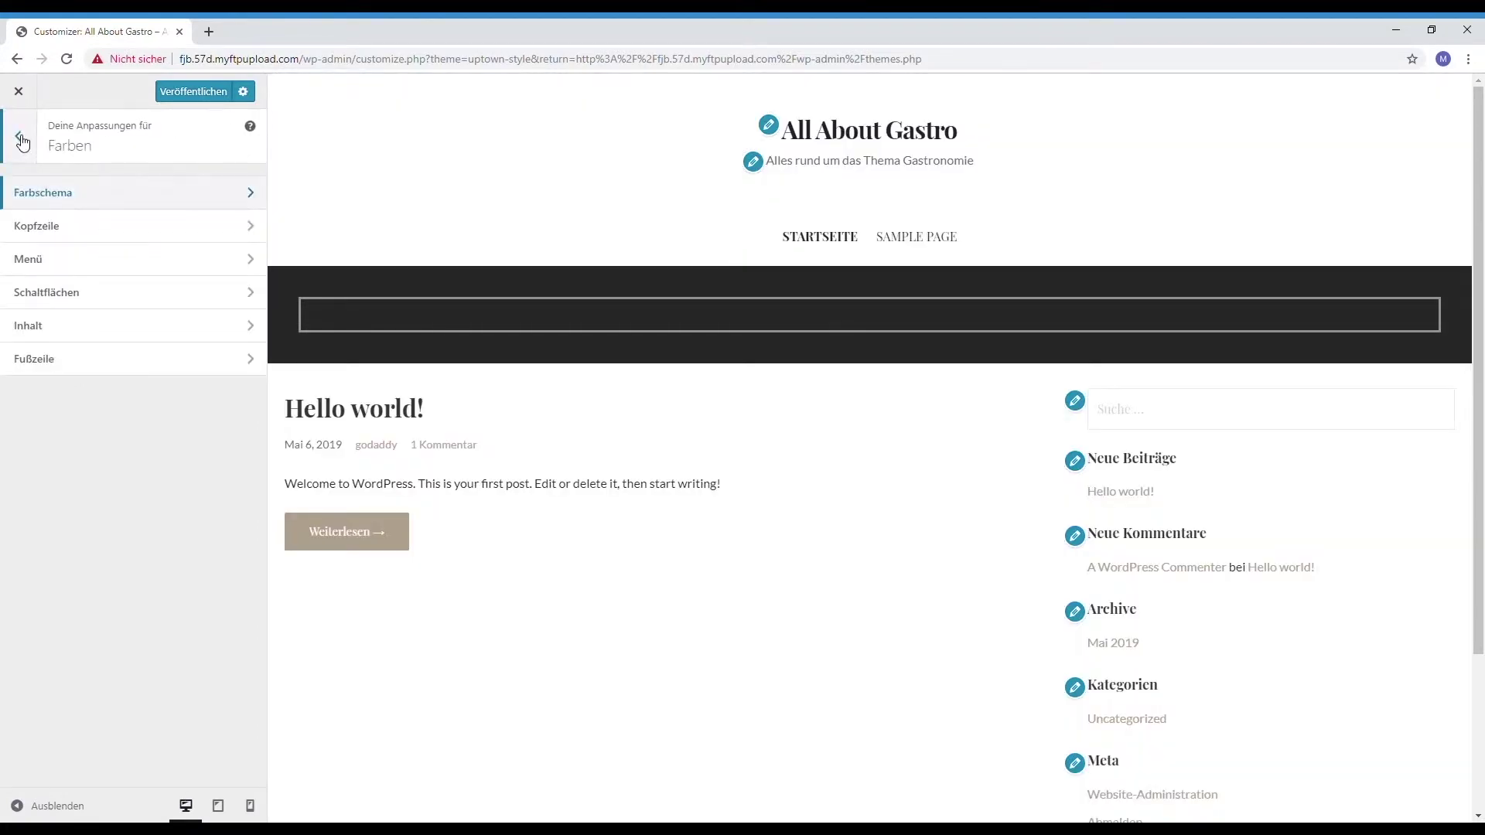
Step: Review the Kopfzeile colour options and the font choices under Schriftarten
{"action": "left_click", "coordinate": [65, 225]}
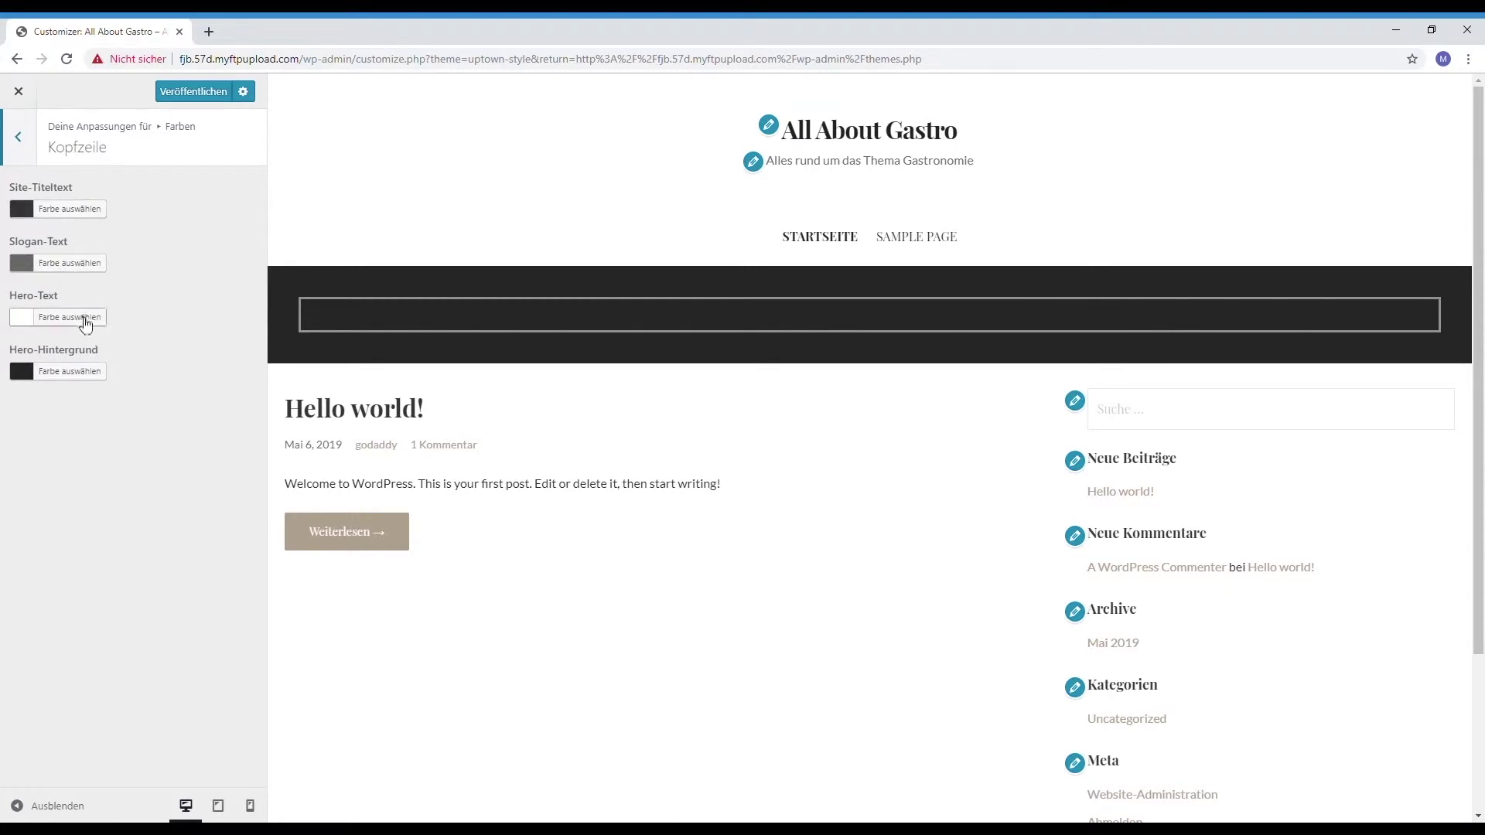
{"action": "left_click", "coordinate": [23, 143]}
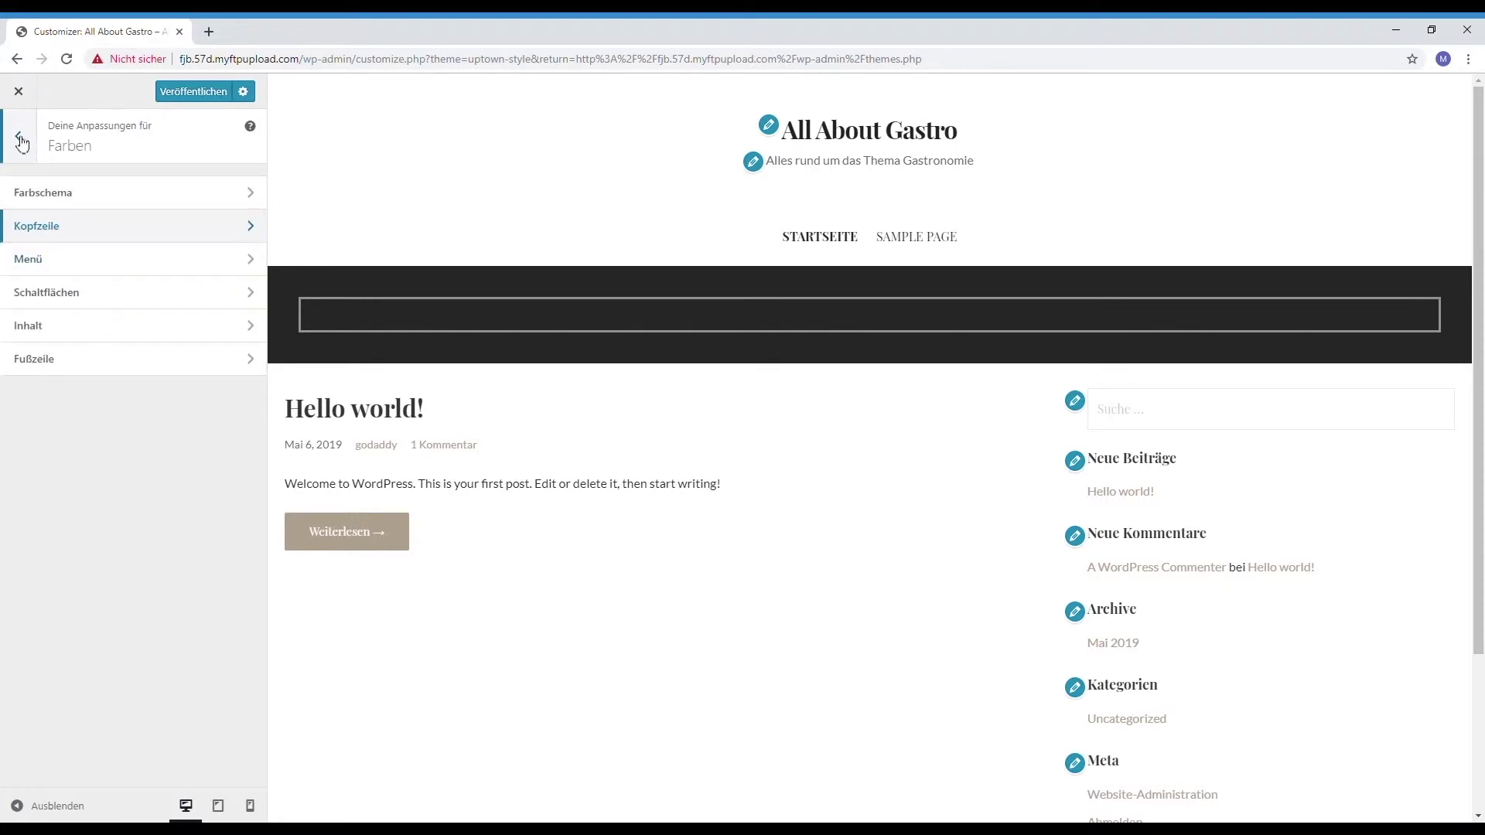
{"action": "left_click", "coordinate": [22, 140]}
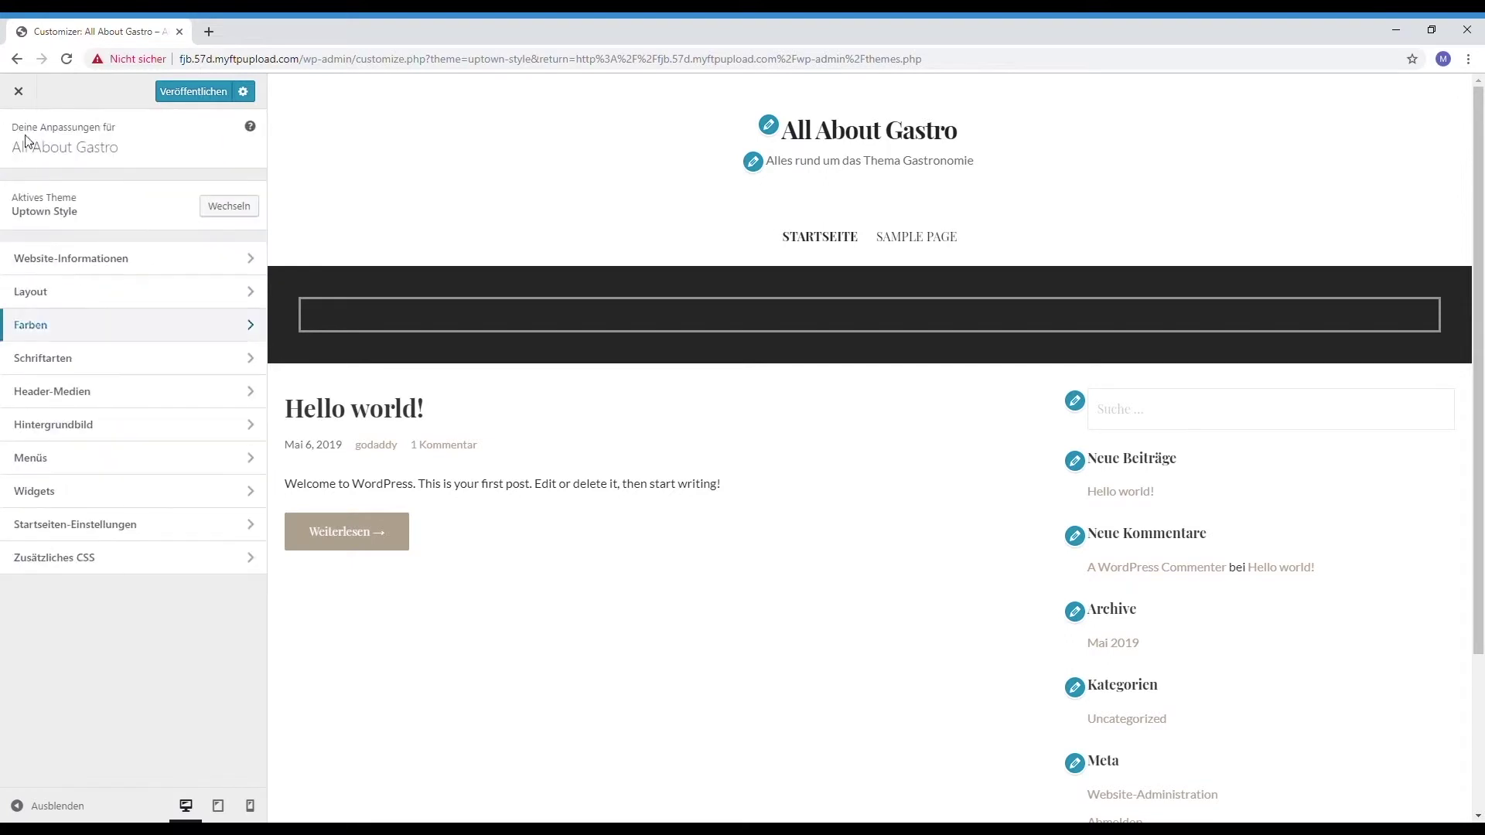
{"action": "left_click", "coordinate": [108, 368]}
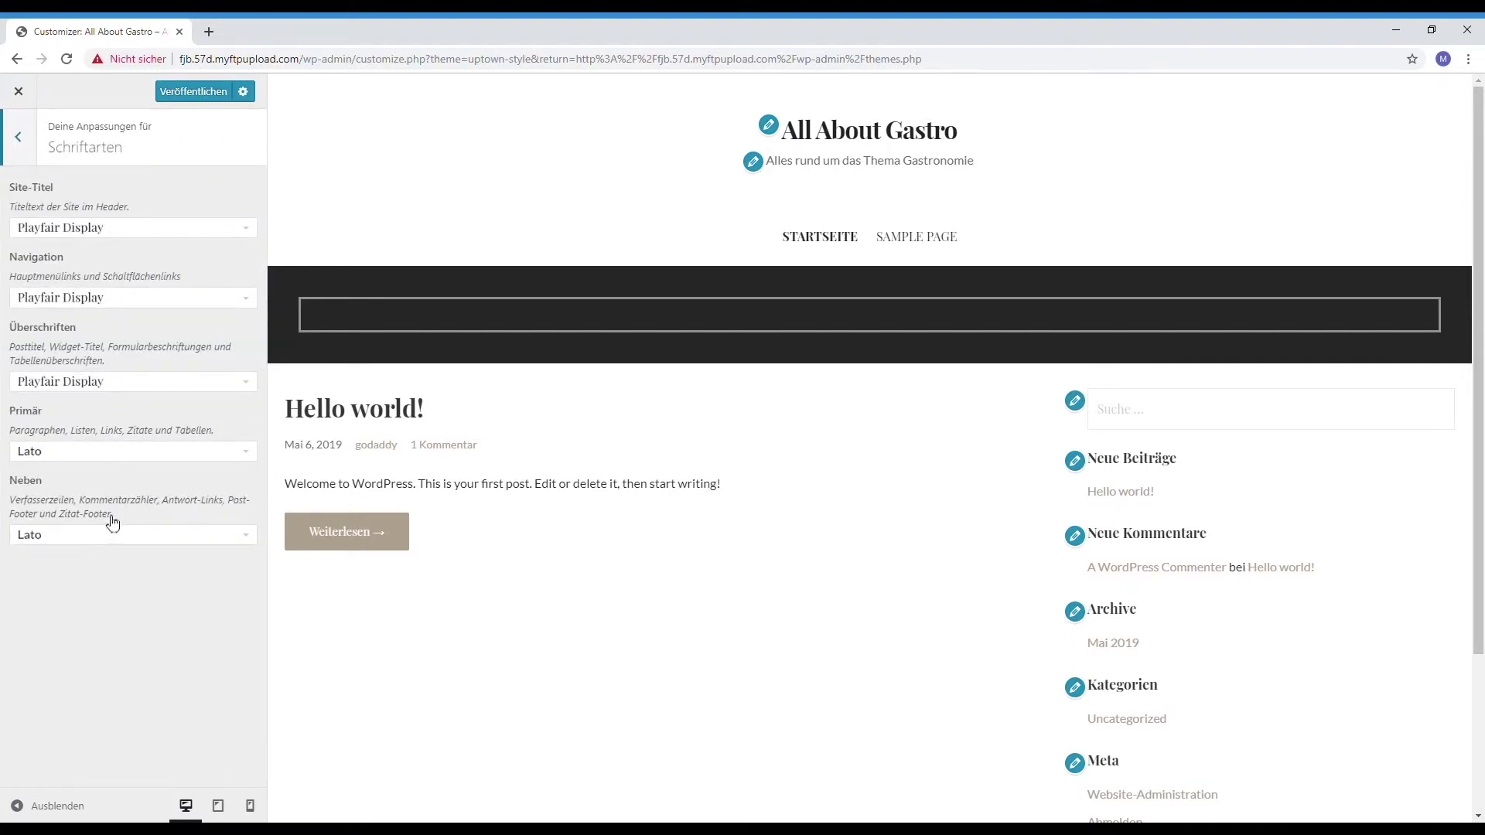
{"action": "left_click", "coordinate": [21, 141]}
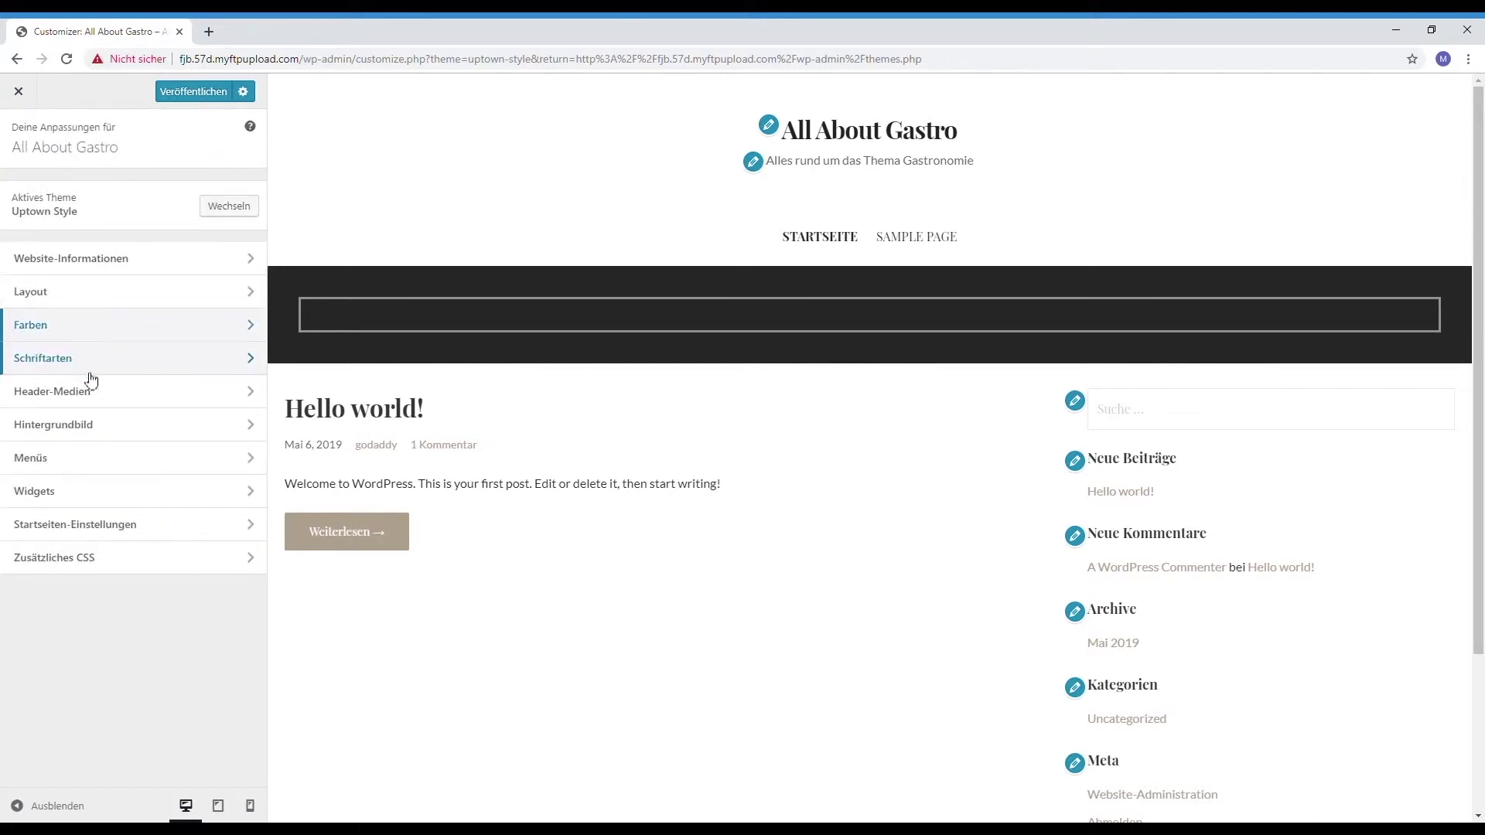
Step: Upload all-about-gastro-header.png in the Header-Medien settings, crop it and set it as the header image
{"action": "left_click", "coordinate": [93, 399]}
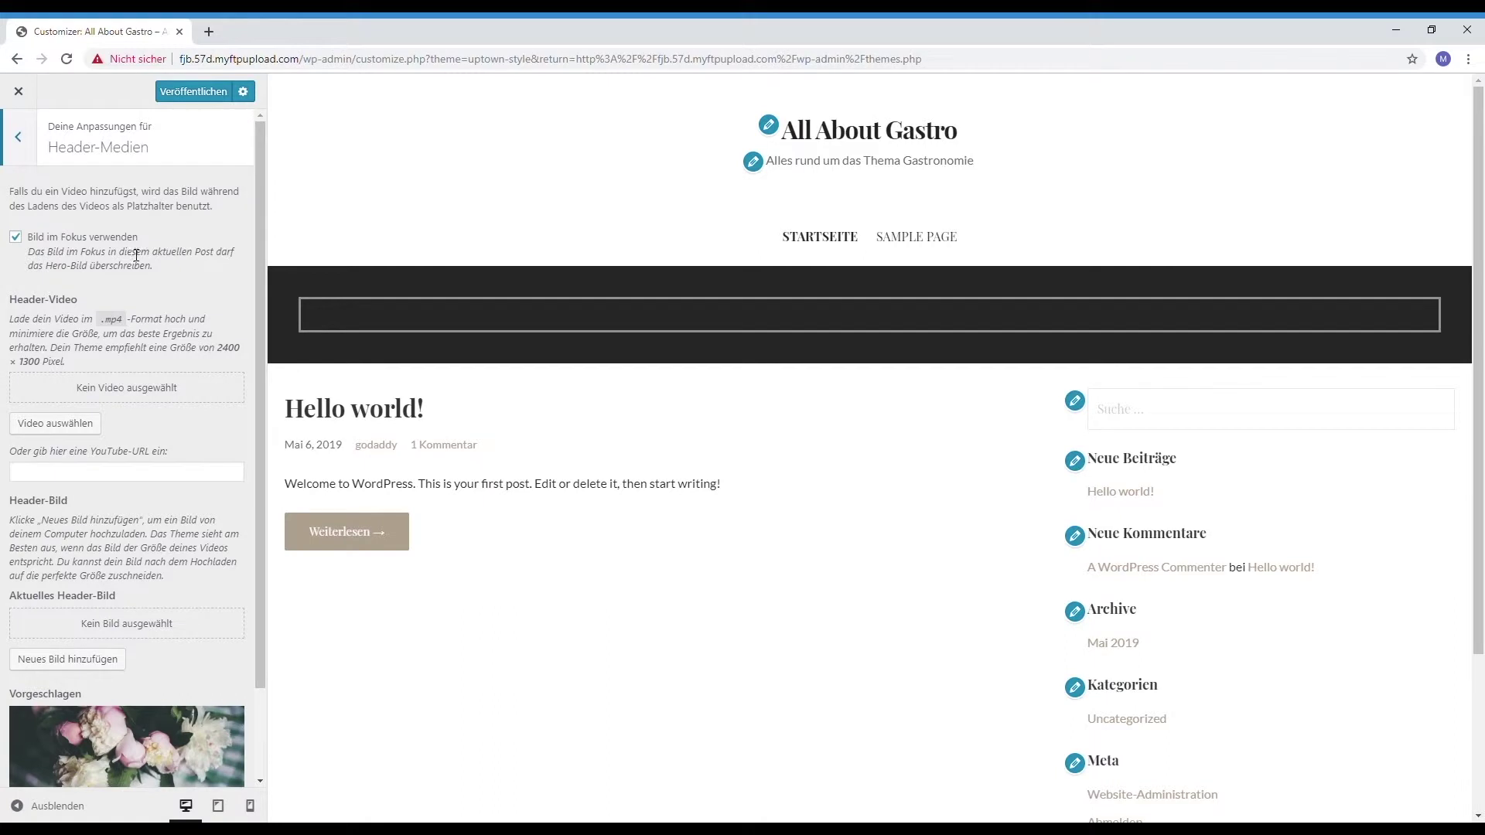
{"action": "scroll", "coordinate": [175, 469], "scroll_direction": "down", "scroll_amount": 3}
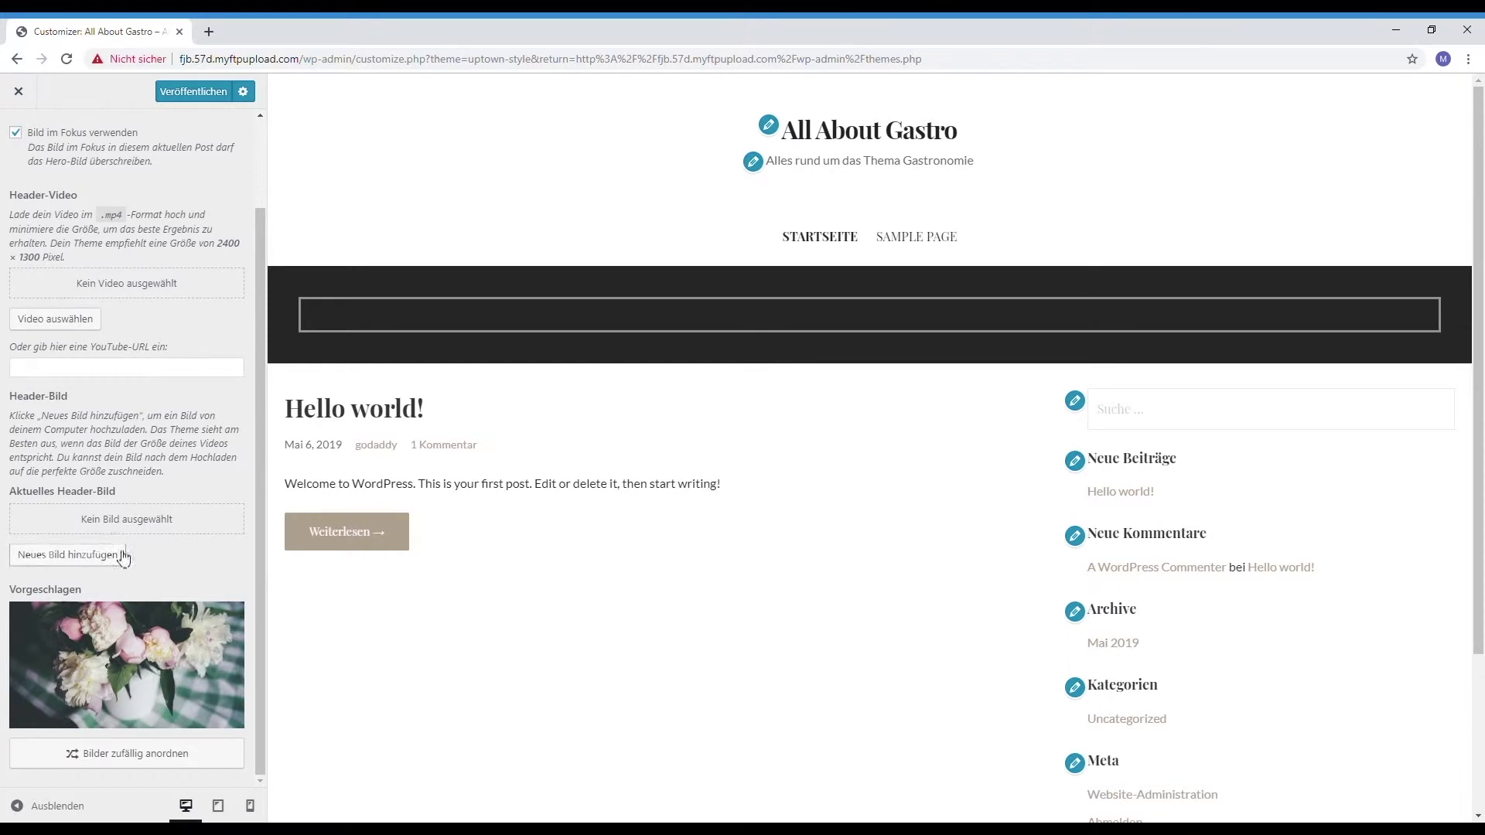
{"action": "left_click", "coordinate": [100, 557]}
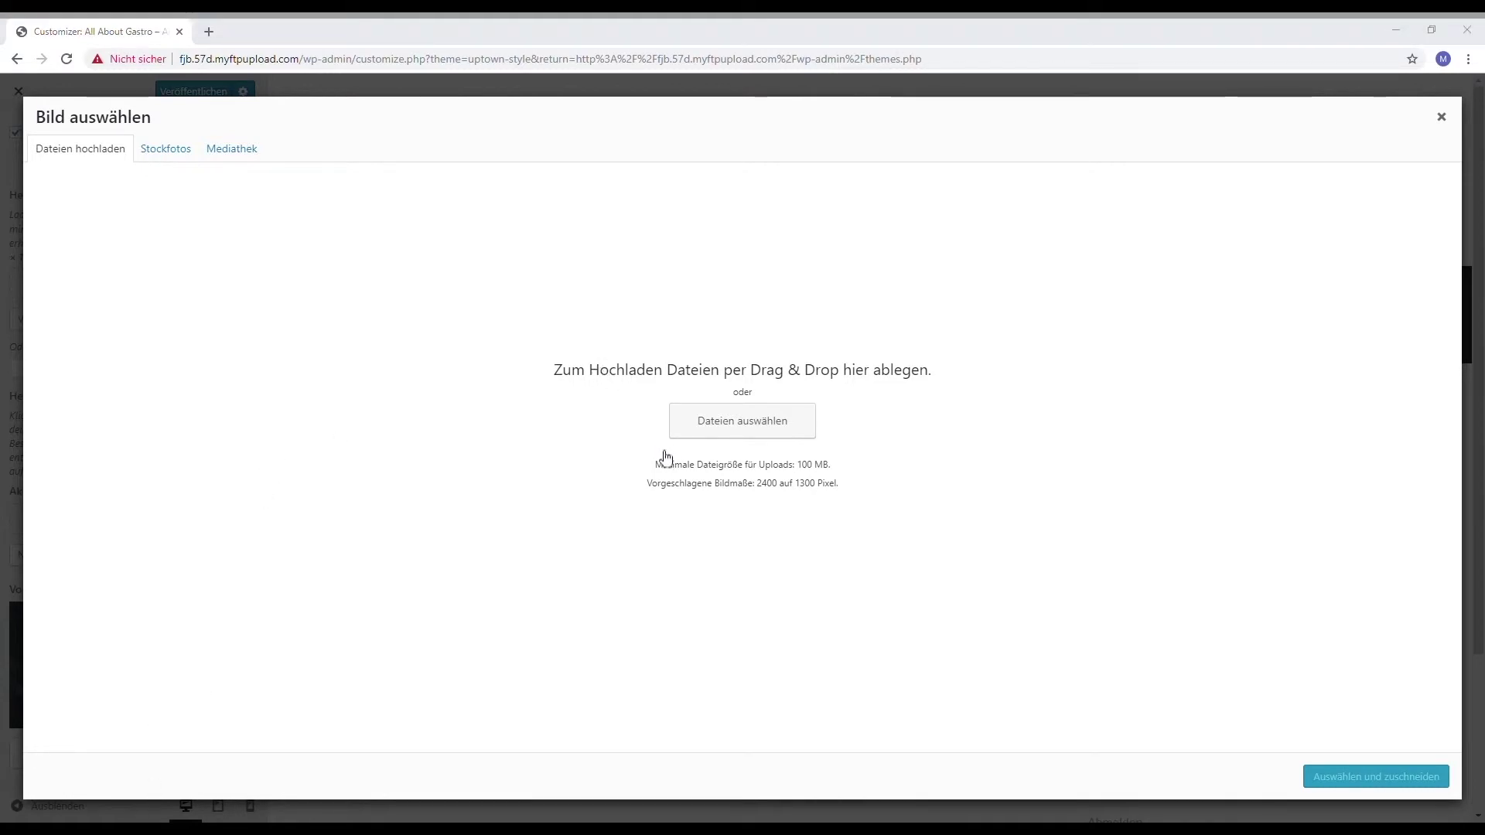
{"action": "left_click_drag", "start_coordinate": [658, 403], "coordinate": [364, 388]}
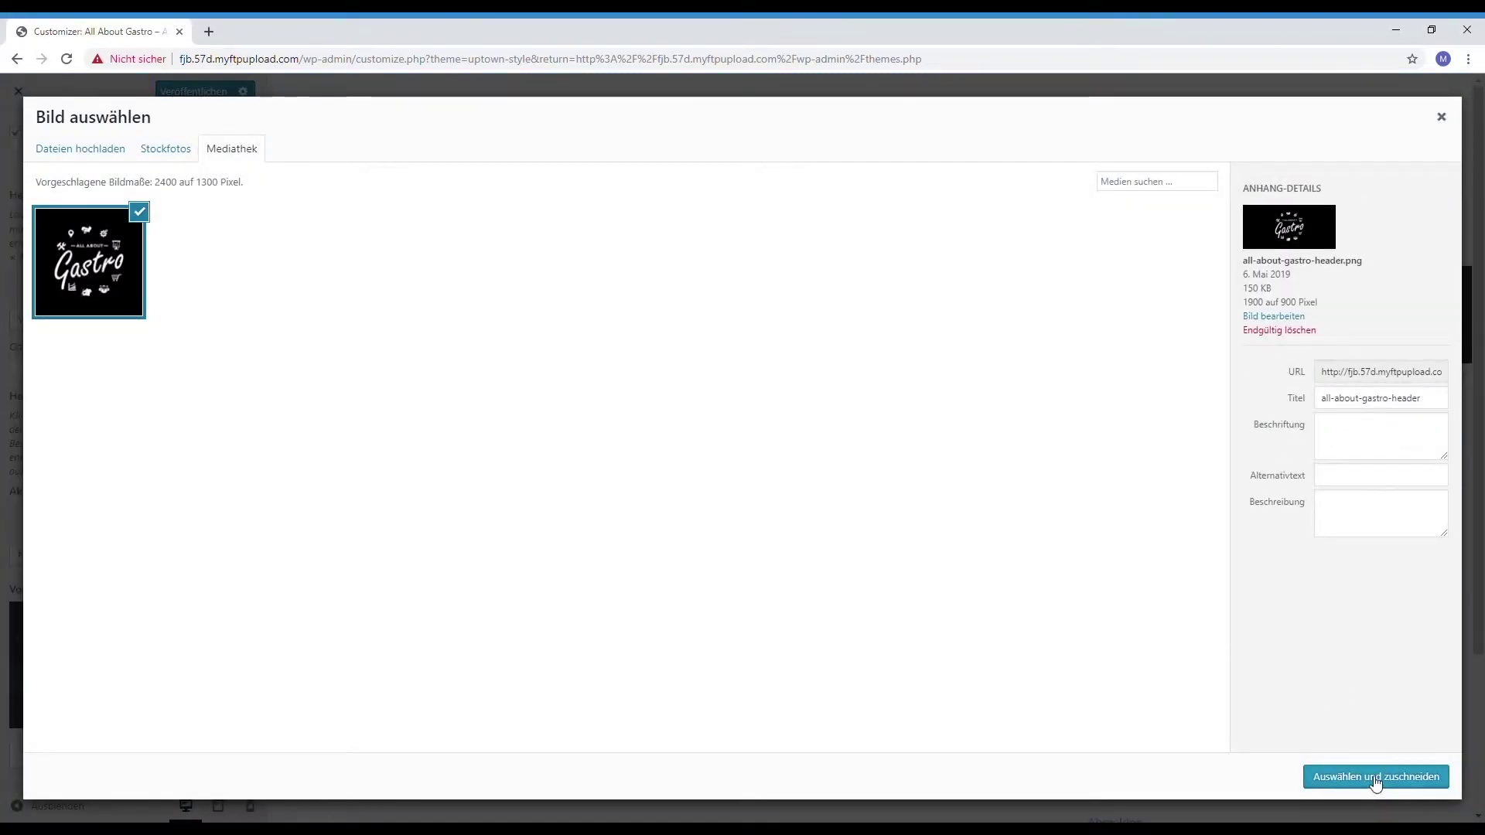
{"action": "left_click", "coordinate": [1375, 781]}
{"action": "left_click_drag", "start_coordinate": [1160, 524], "coordinate": [1261, 515]}
{"action": "left_click", "coordinate": [1292, 775]}
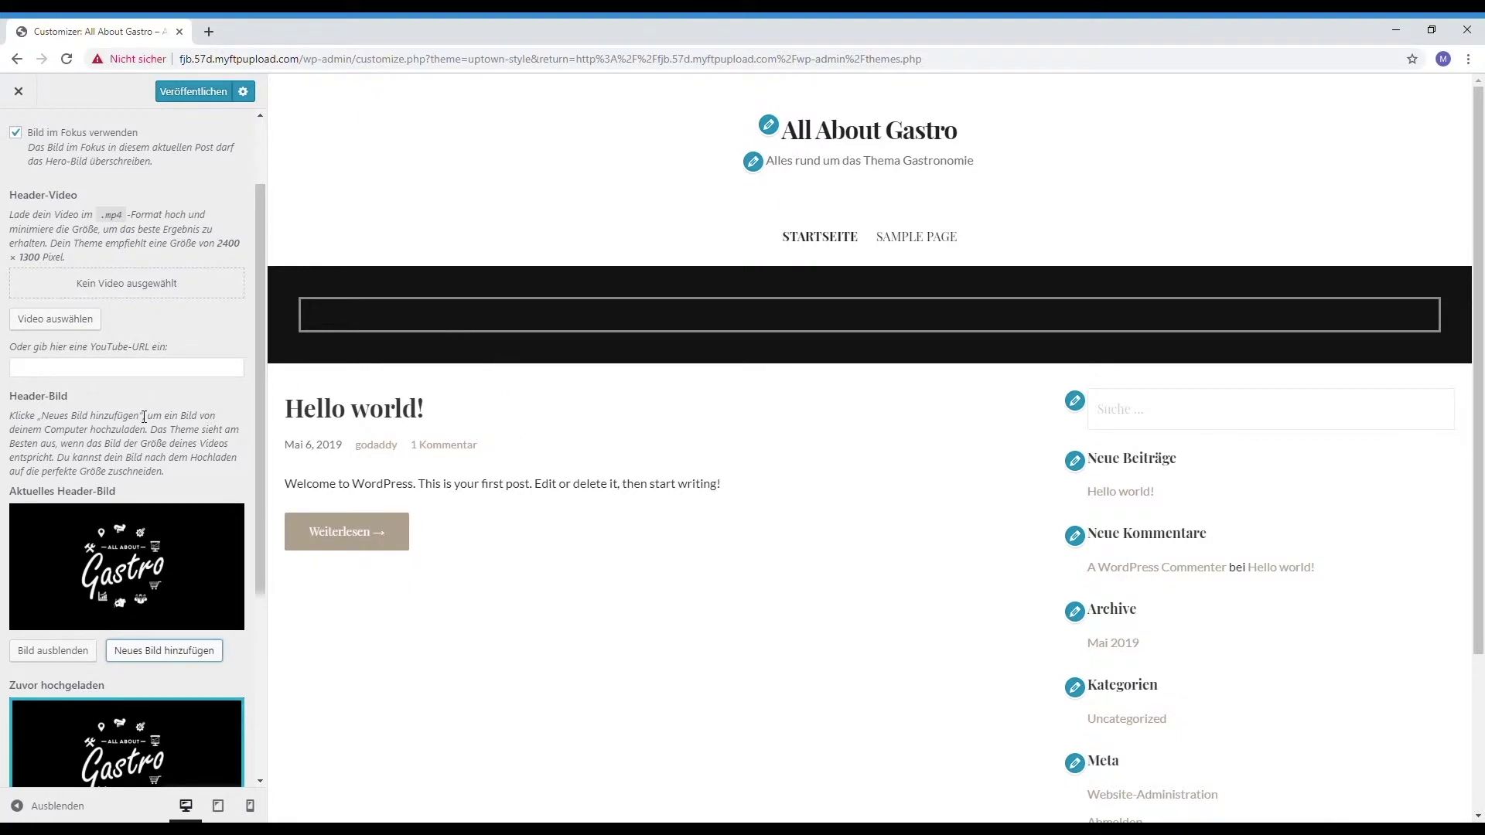
{"action": "scroll", "coordinate": [144, 417], "scroll_direction": "down", "scroll_amount": 4}
{"action": "scroll", "coordinate": [137, 415], "scroll_direction": "up", "scroll_amount": 5}
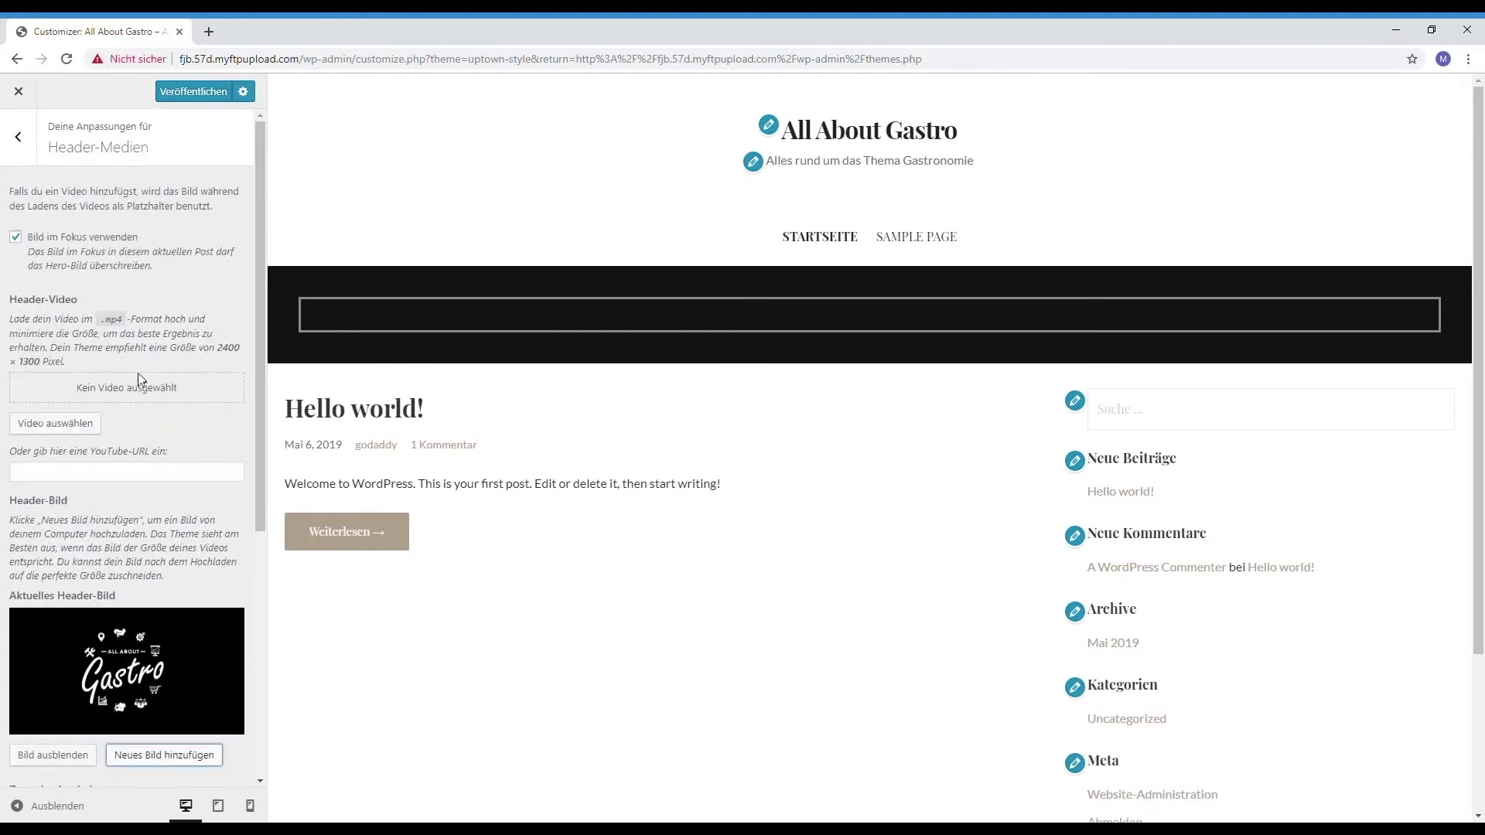
{"action": "left_click", "coordinate": [19, 138]}
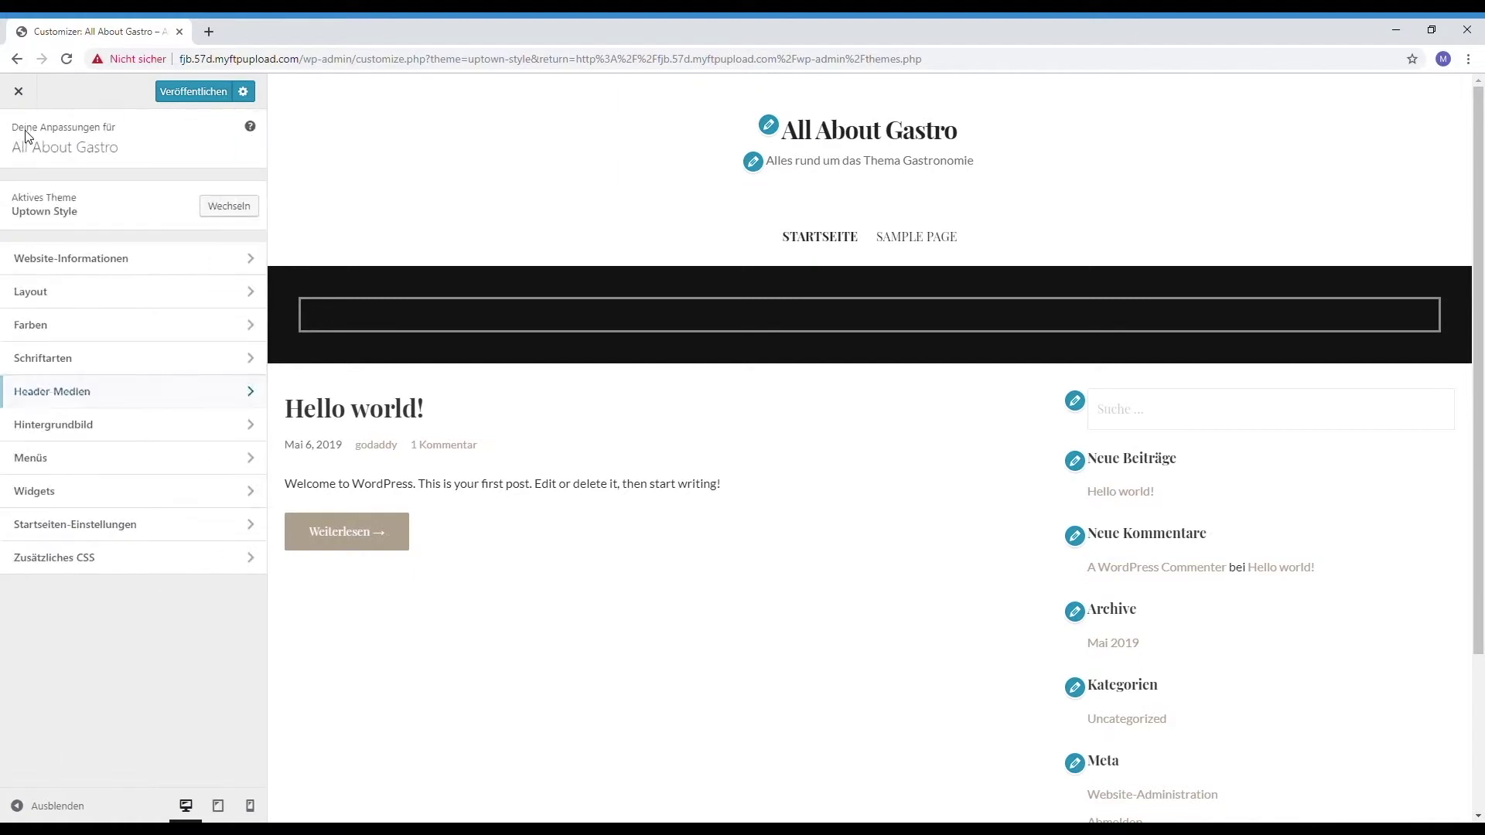
Step: Review the Hintergrundbild, Menüs and Widgets settings of the theme
{"action": "left_click", "coordinate": [108, 430]}
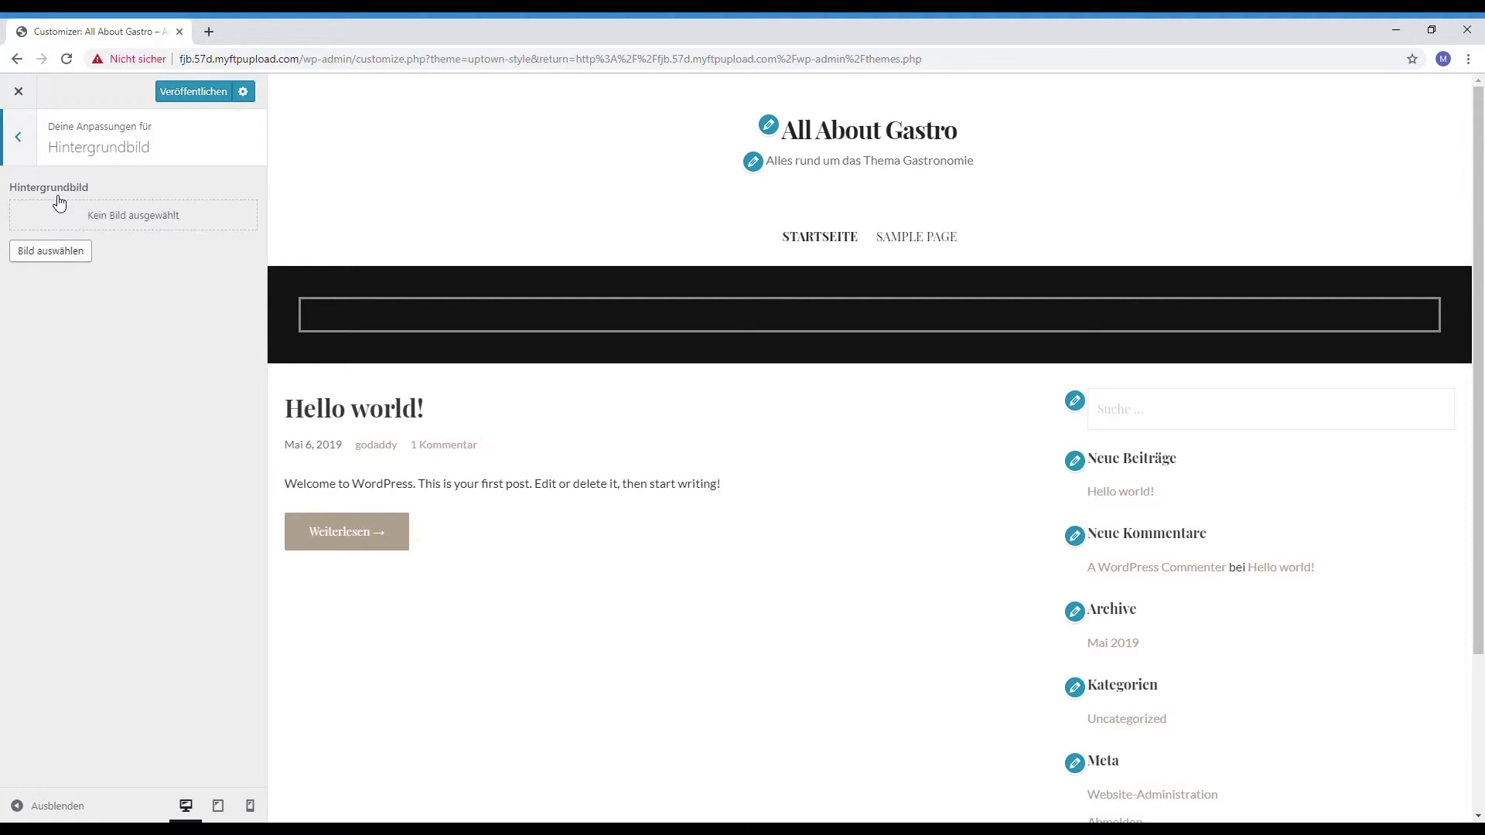
{"action": "left_click", "coordinate": [19, 138]}
{"action": "left_click", "coordinate": [110, 469]}
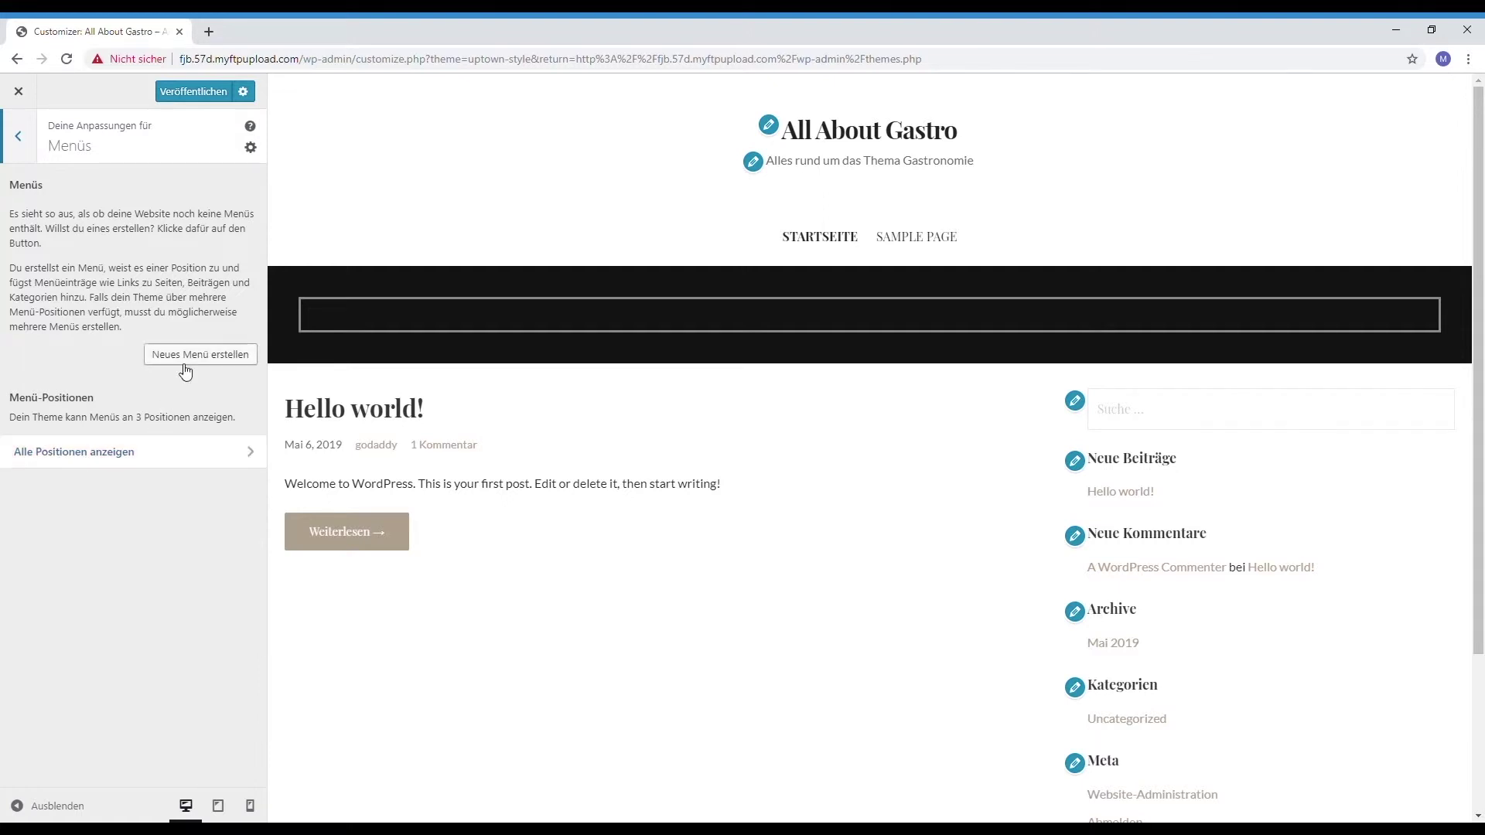
{"action": "left_click", "coordinate": [33, 148]}
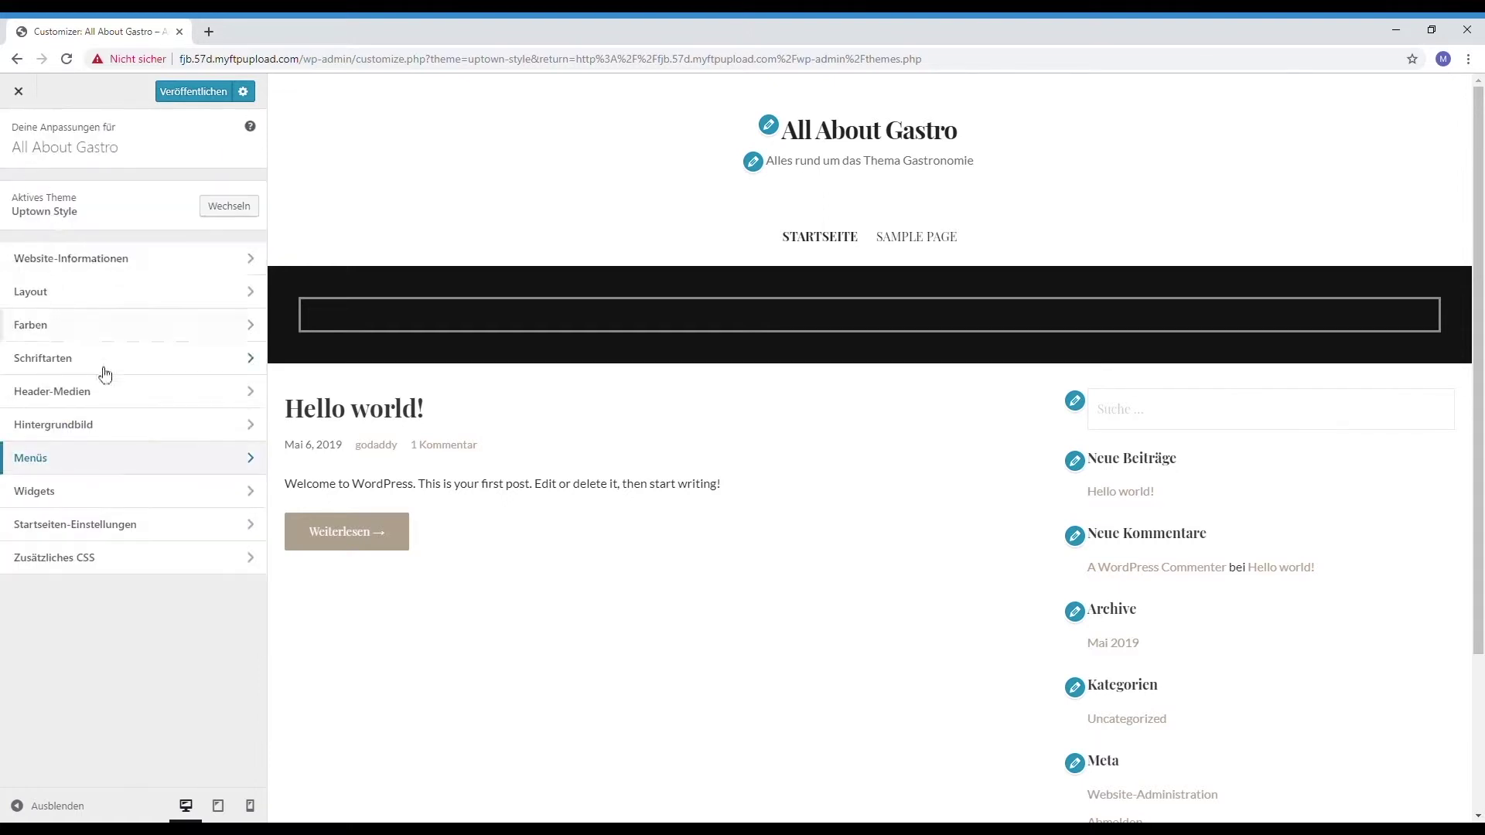
{"action": "left_click", "coordinate": [118, 492]}
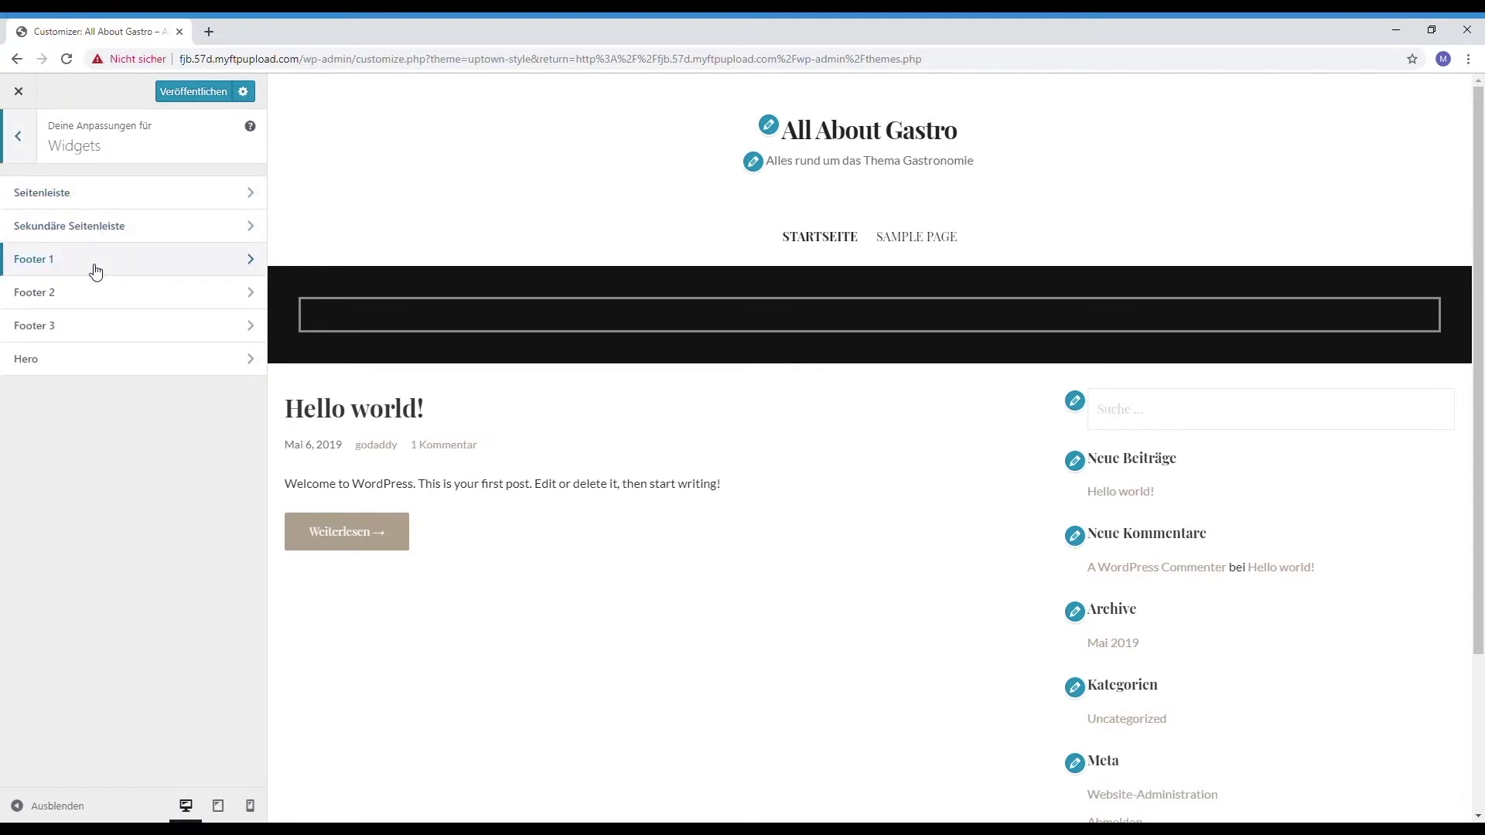
{"action": "left_click", "coordinate": [33, 155]}
Step: Check the Startseiten-Einstellungen and Zusätzliches CSS sections, and publish the theme customizations
{"action": "left_click", "coordinate": [163, 535]}
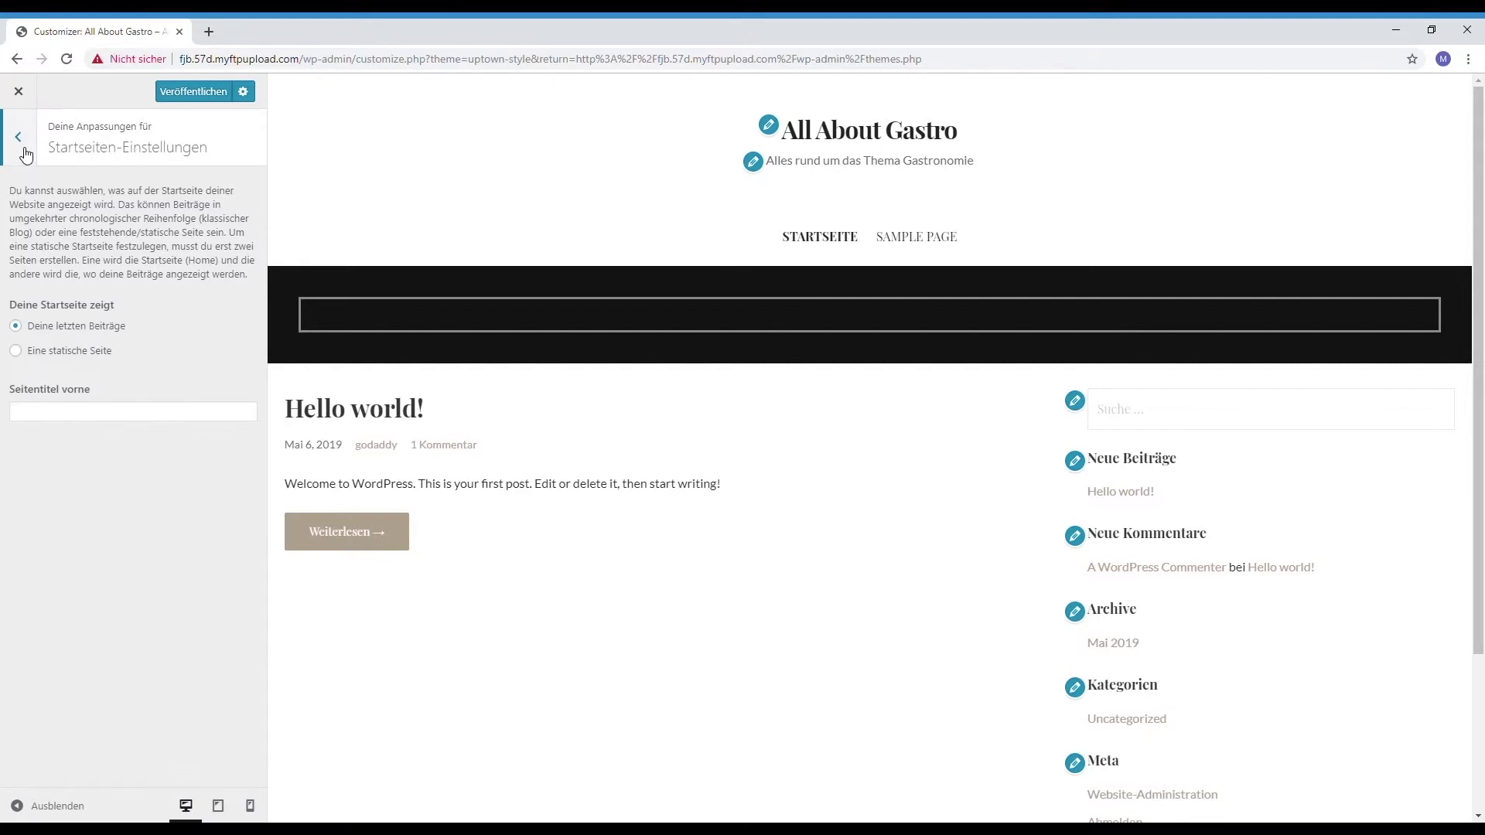
{"action": "left_click", "coordinate": [24, 157]}
{"action": "left_click", "coordinate": [108, 562]}
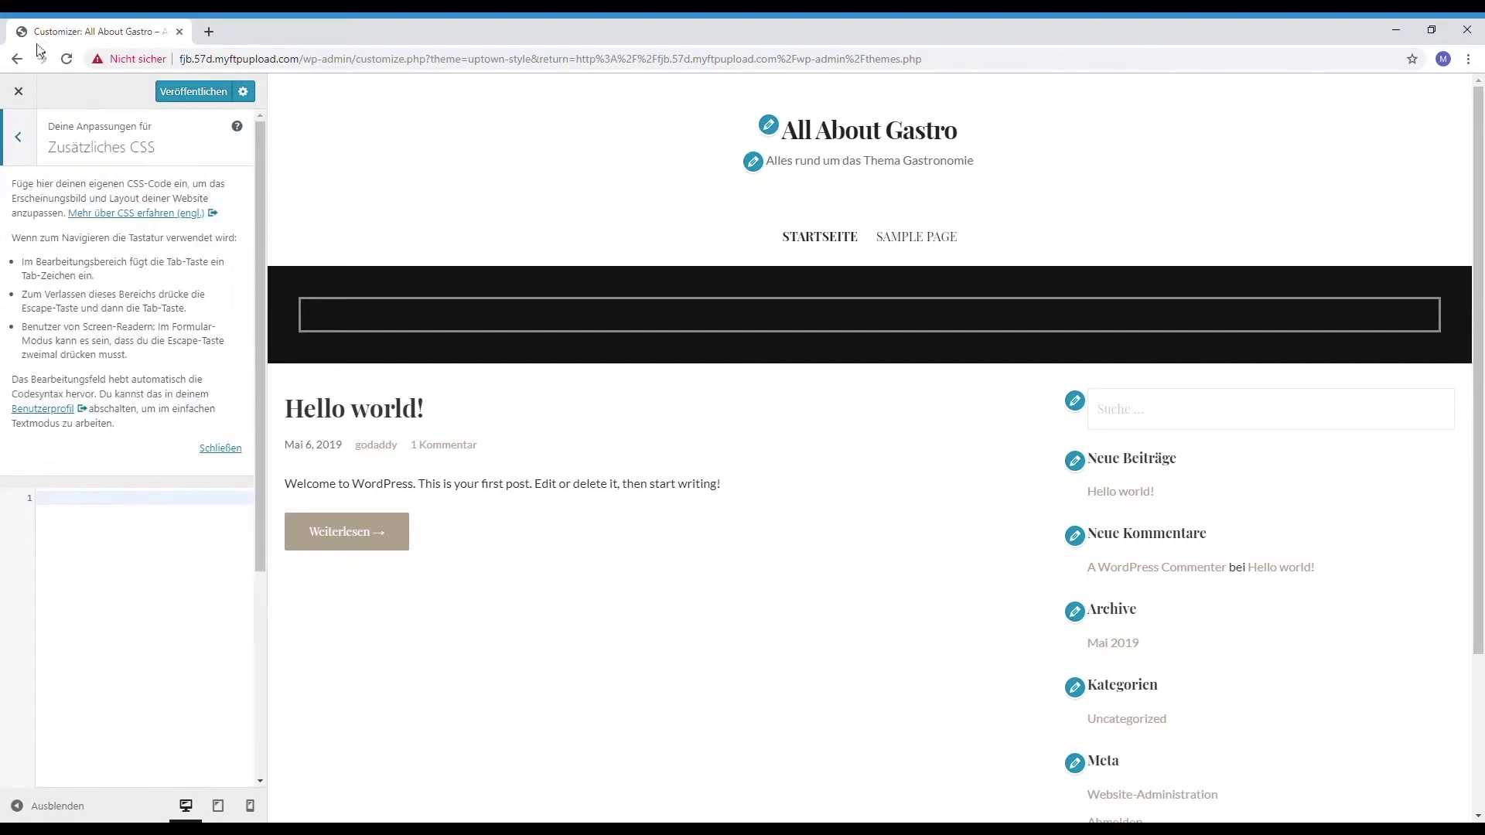
{"action": "left_click", "coordinate": [18, 136]}
{"action": "left_click", "coordinate": [183, 93]}
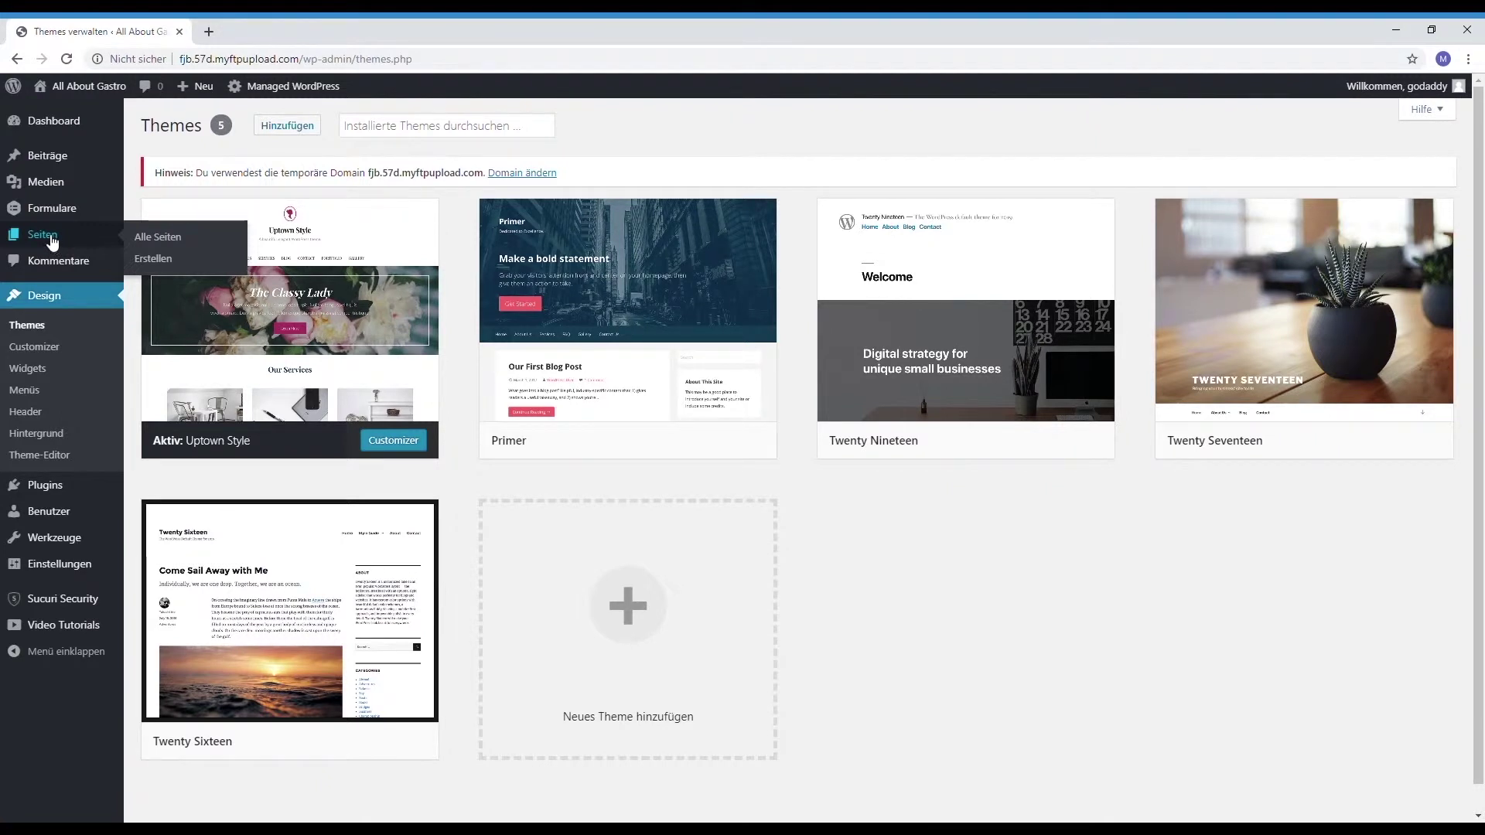
Step: Create a new page titled "Über All About Gastro" and publish it
{"action": "left_click", "coordinate": [51, 240]}
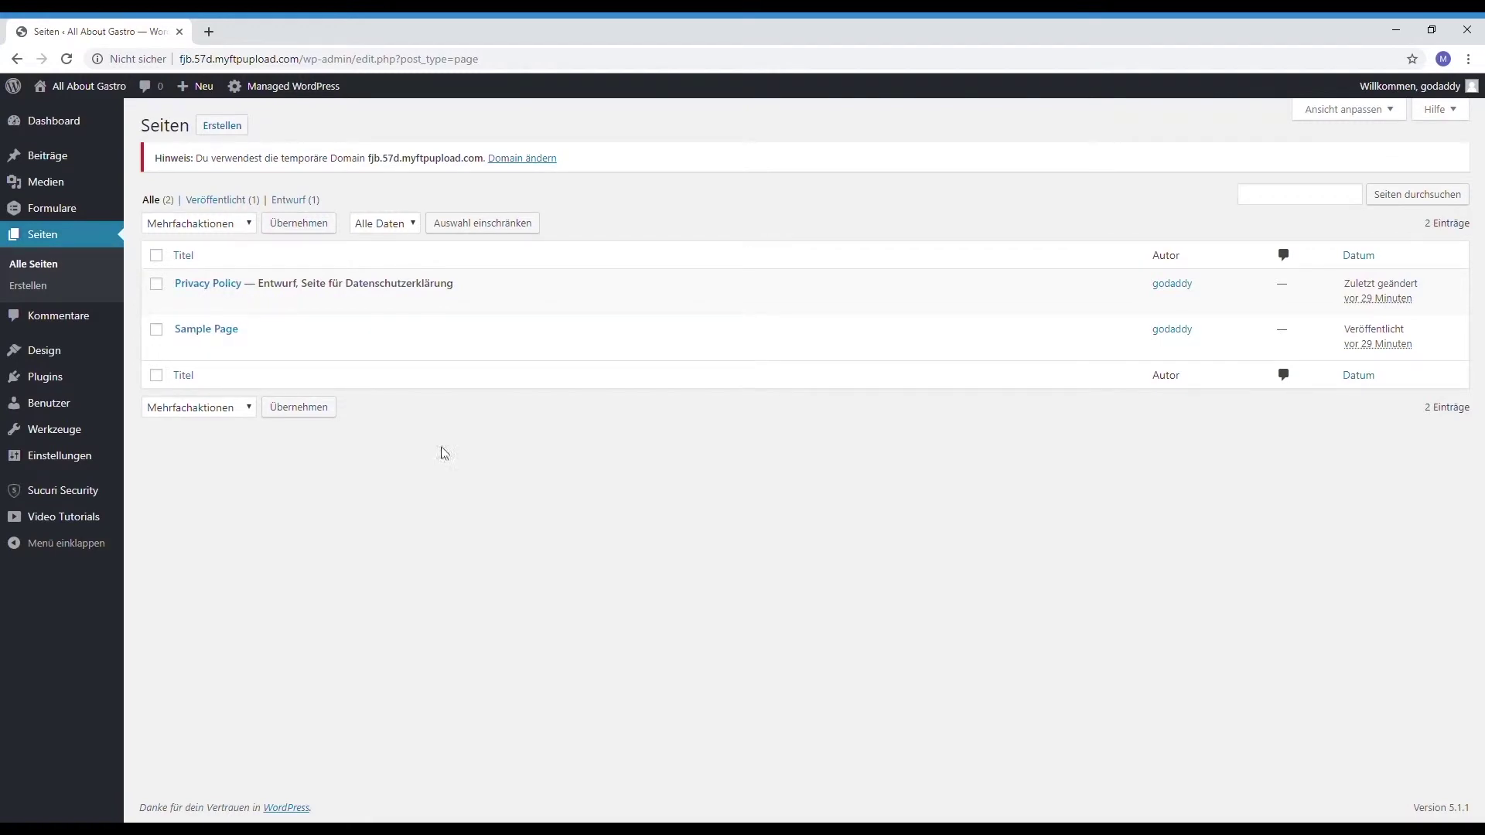
{"action": "left_click", "coordinate": [230, 129]}
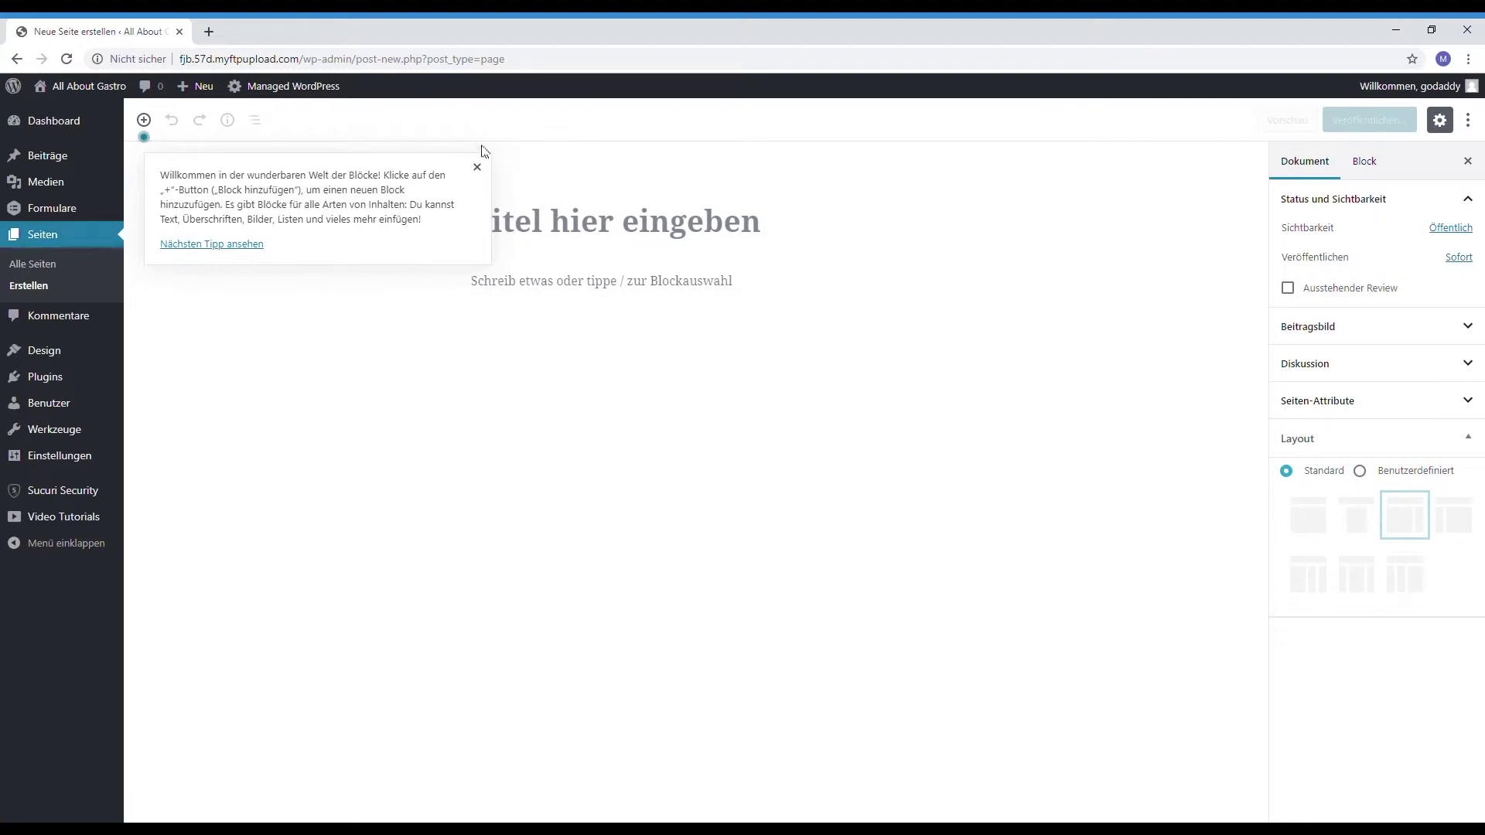
{"action": "left_click", "coordinate": [477, 168]}
{"action": "left_click", "coordinate": [605, 234]}
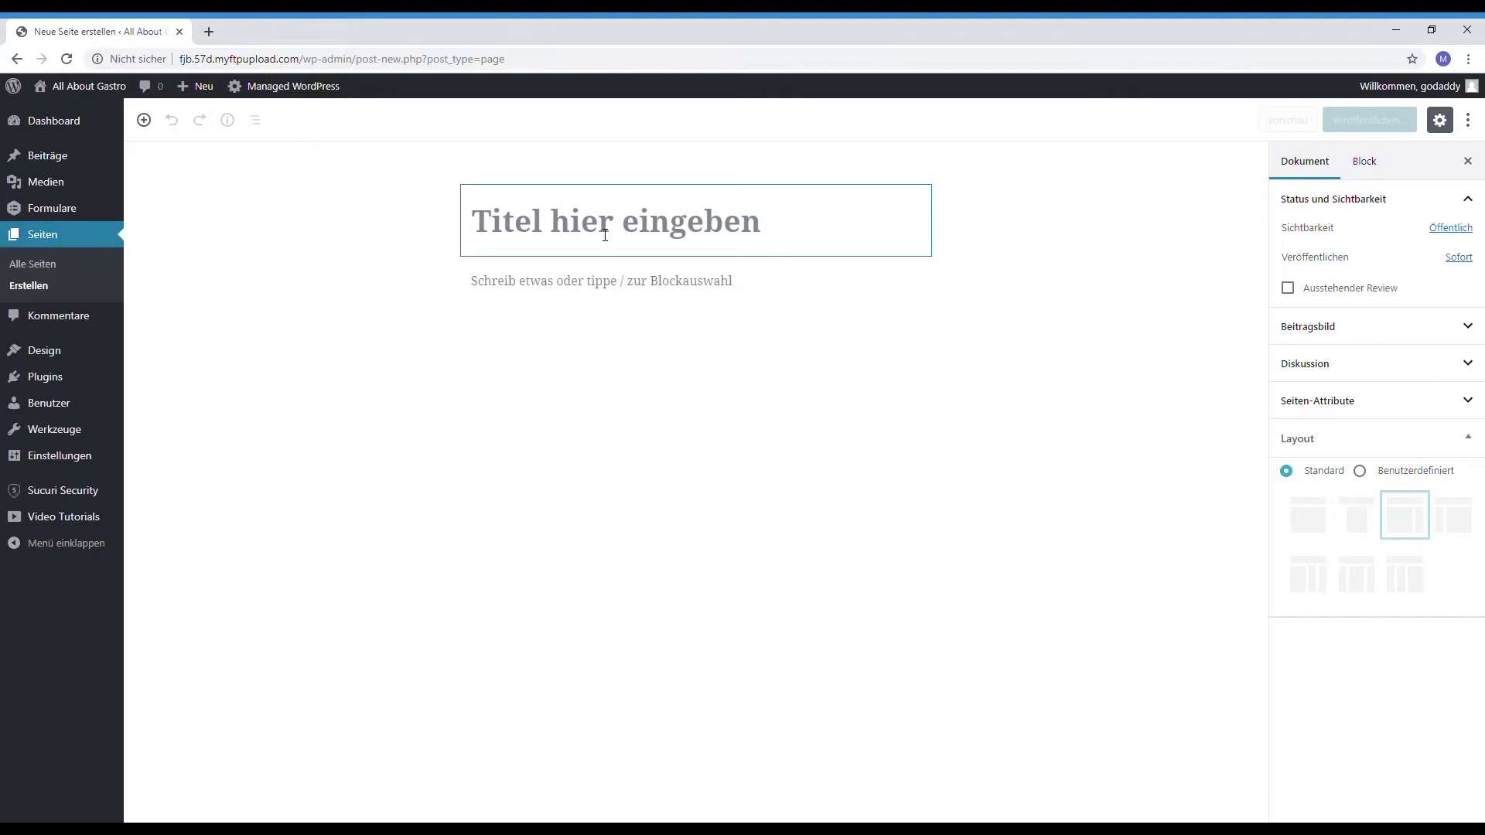
{"action": "type", "text": "Über All About Gastro"}
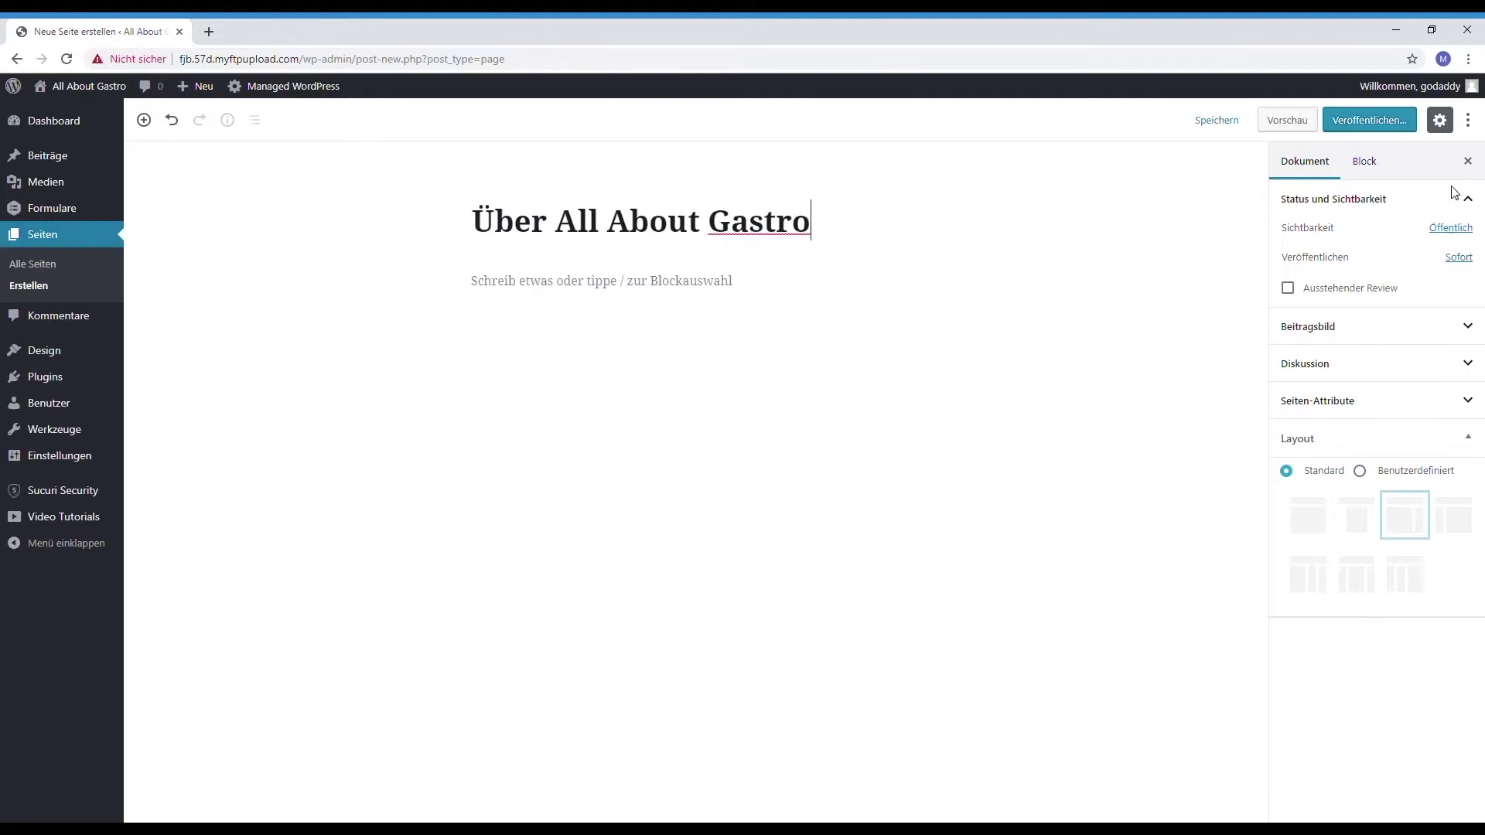
{"action": "left_click", "coordinate": [1383, 122]}
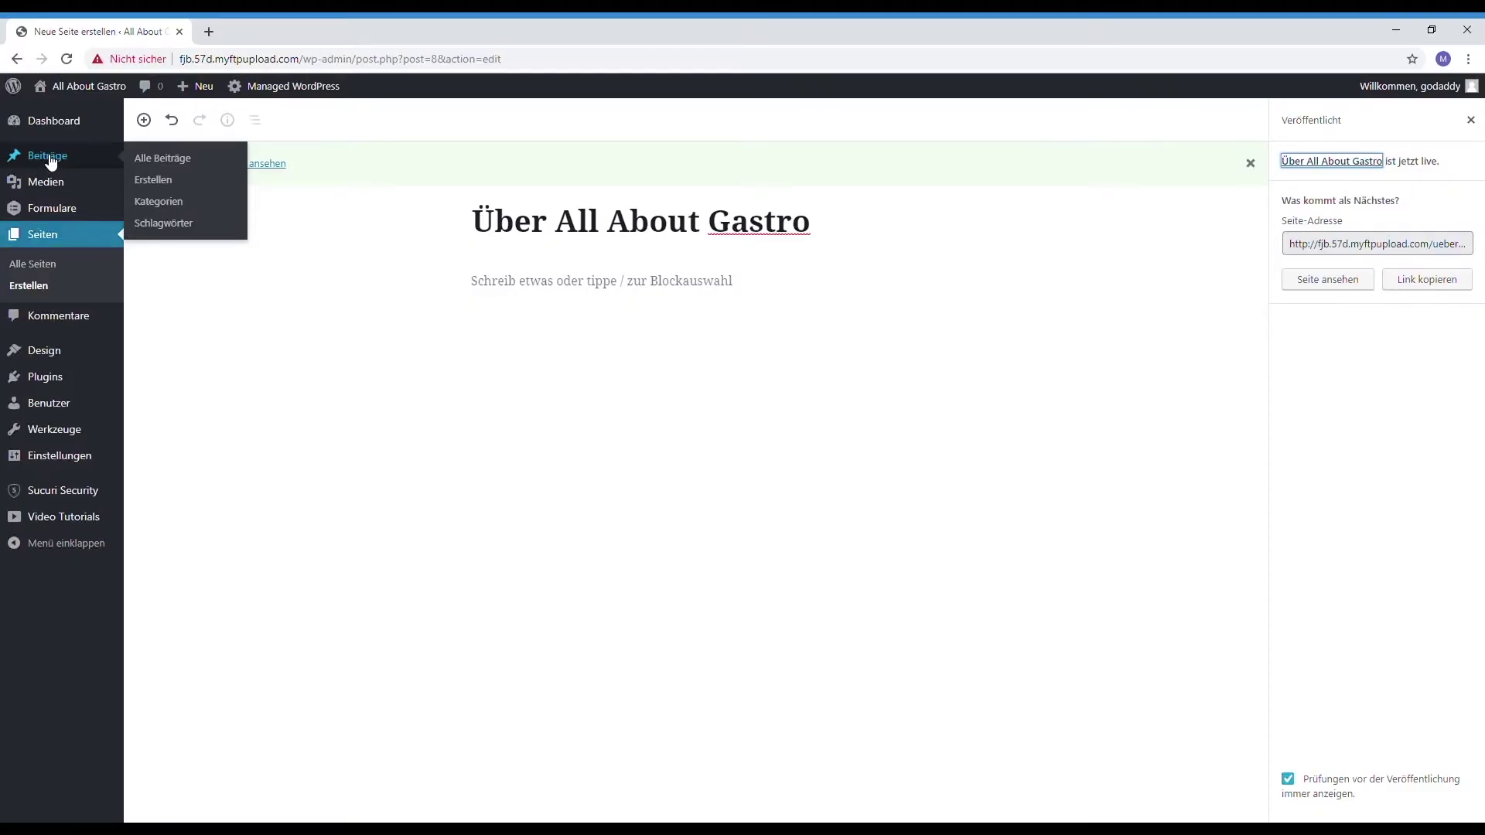
Step: Create a new post titled "Die All About Gastro 2019"
{"action": "left_click", "coordinate": [48, 157]}
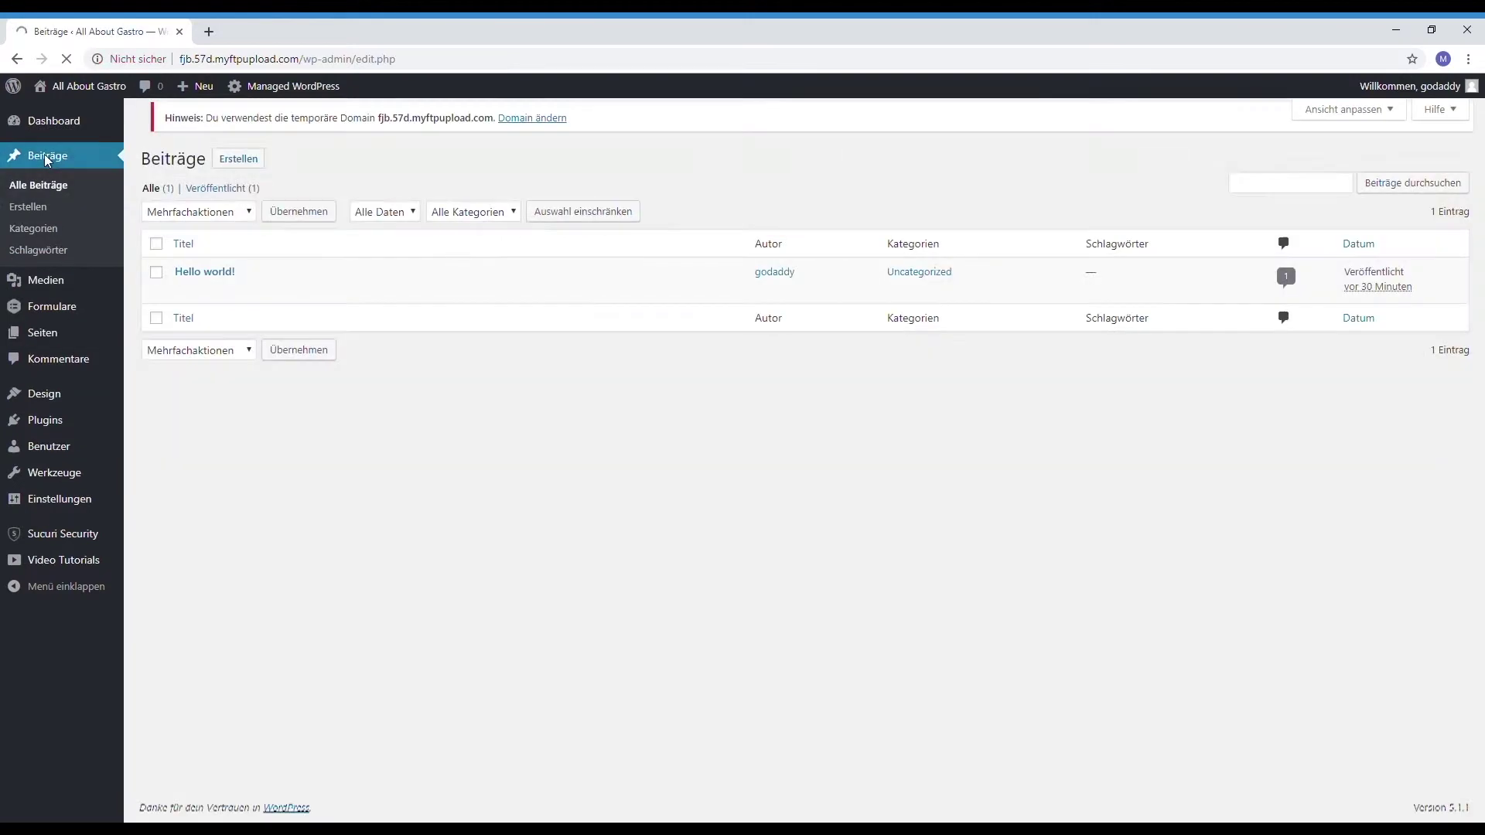
{"action": "mouse_move", "coordinate": [262, 305]}
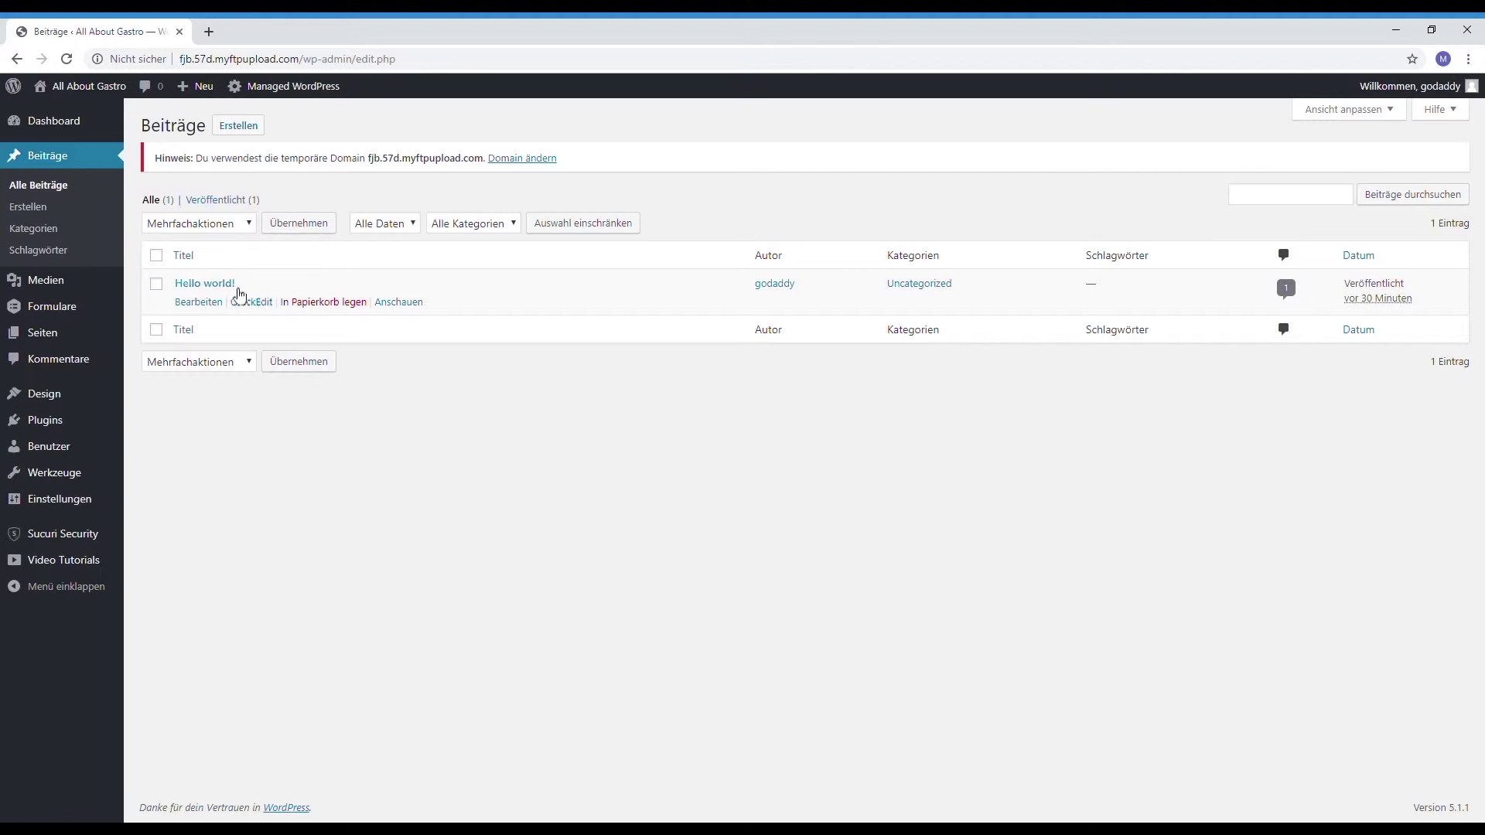
{"action": "left_click", "coordinate": [238, 136]}
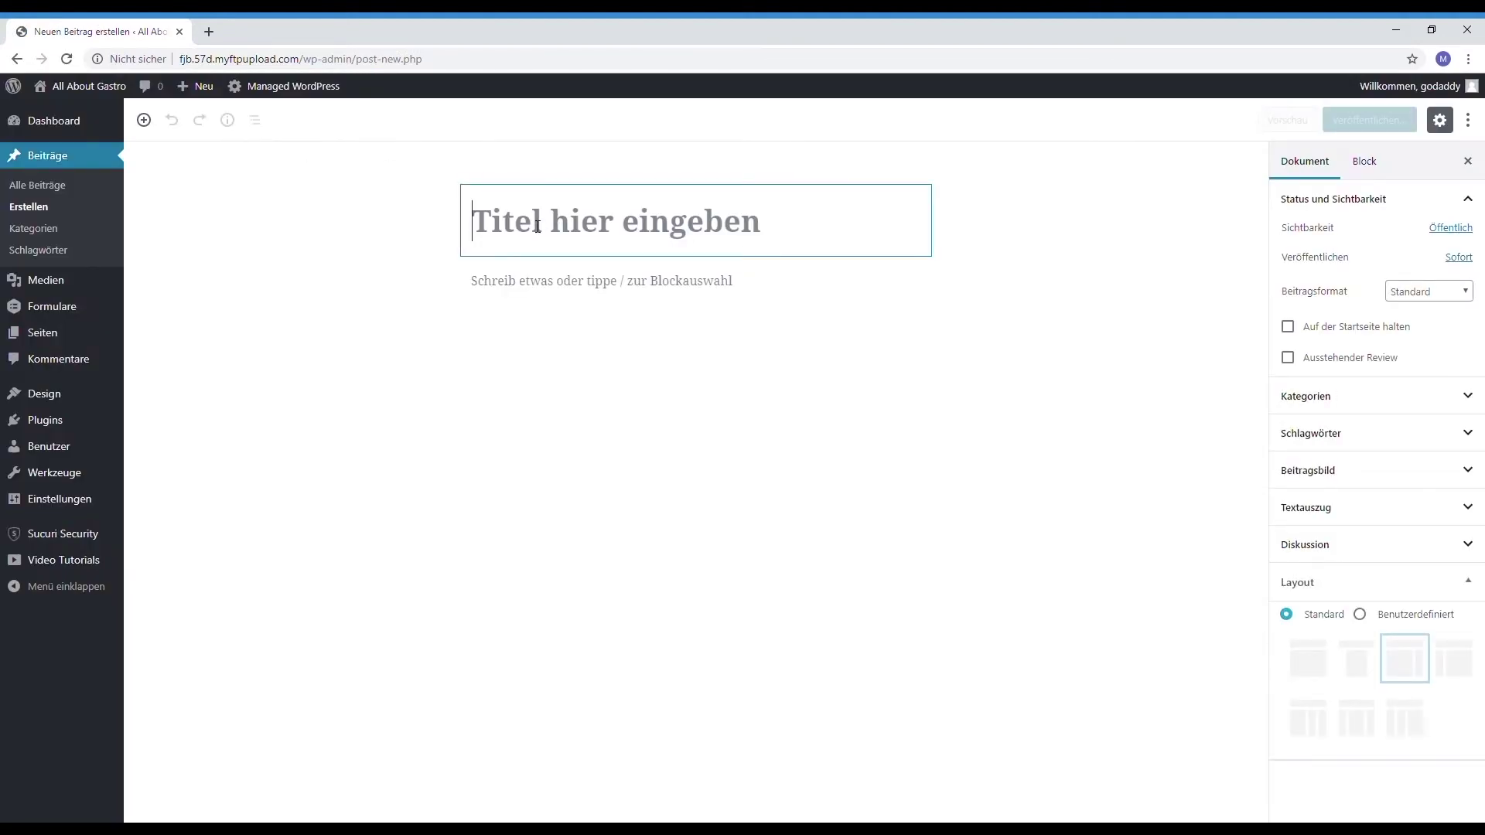
{"action": "type", "text": "Die All About Gastro 2019"}
Step: Add the paragraph "Auch dieses Jahr findet wieder die All About Gastro statt. Wir freuen uns schon jetzt euch wieder zu sehen." and publish the post
{"action": "left_click", "coordinate": [530, 282]}
{"action": "type", "text": "Auch dieses Jahr findet wieder die All About Gastro statt. Wir freuen "}
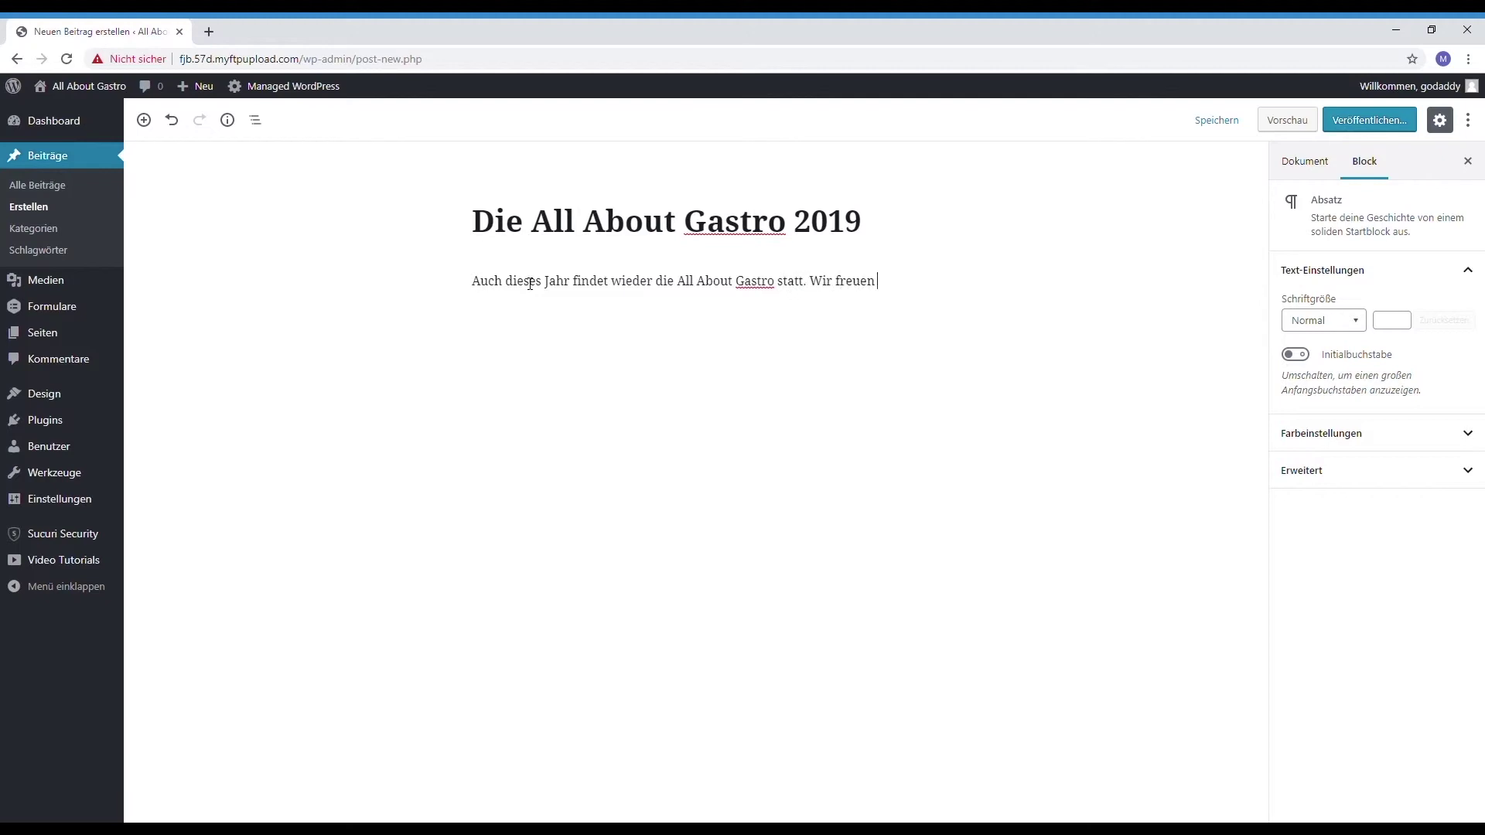
{"action": "type", "text": "uns schon jetzt euch wieder zu seh"}
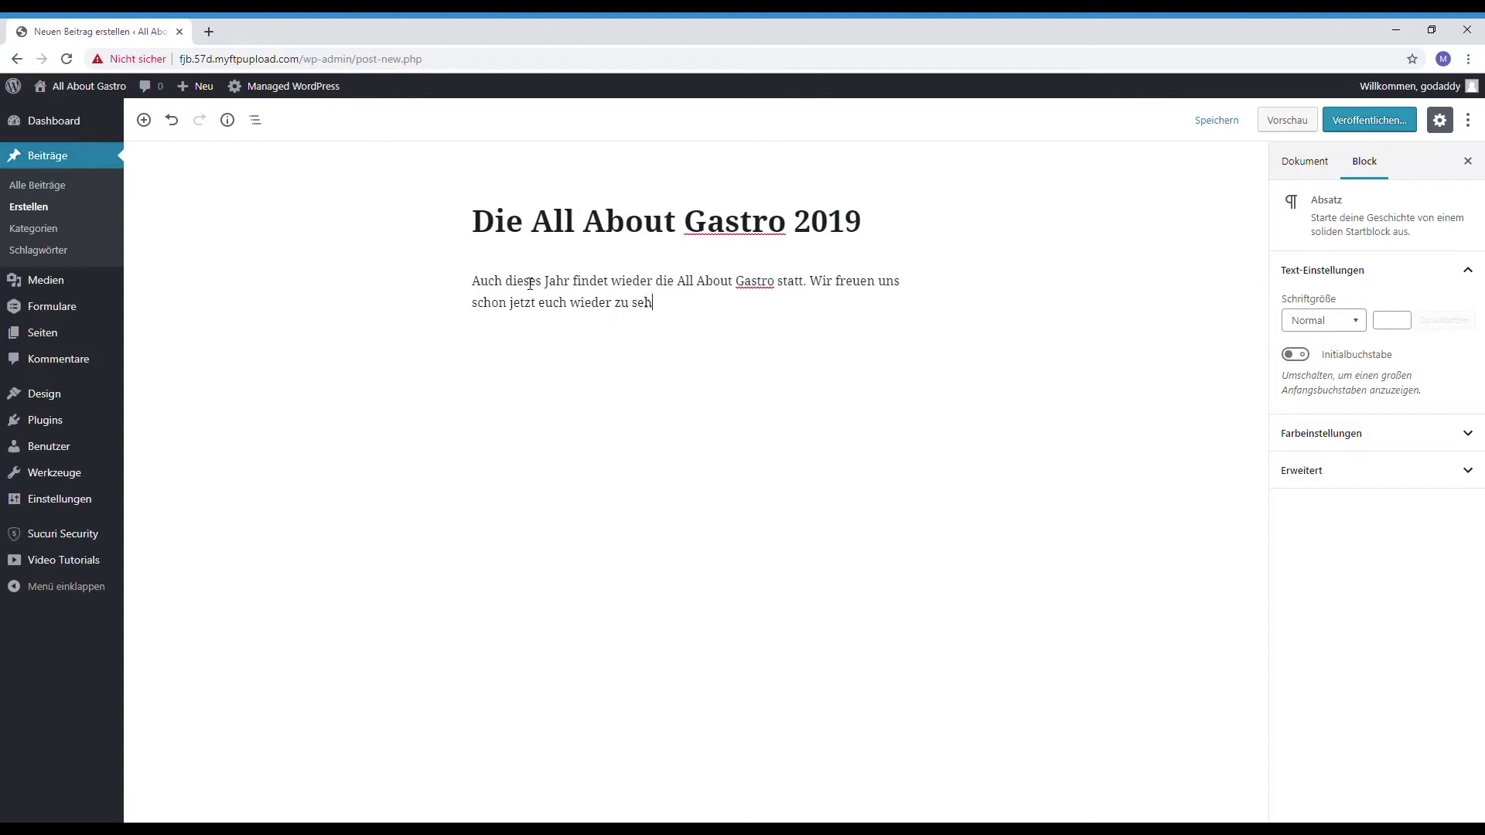
{"action": "type", "text": "en."}
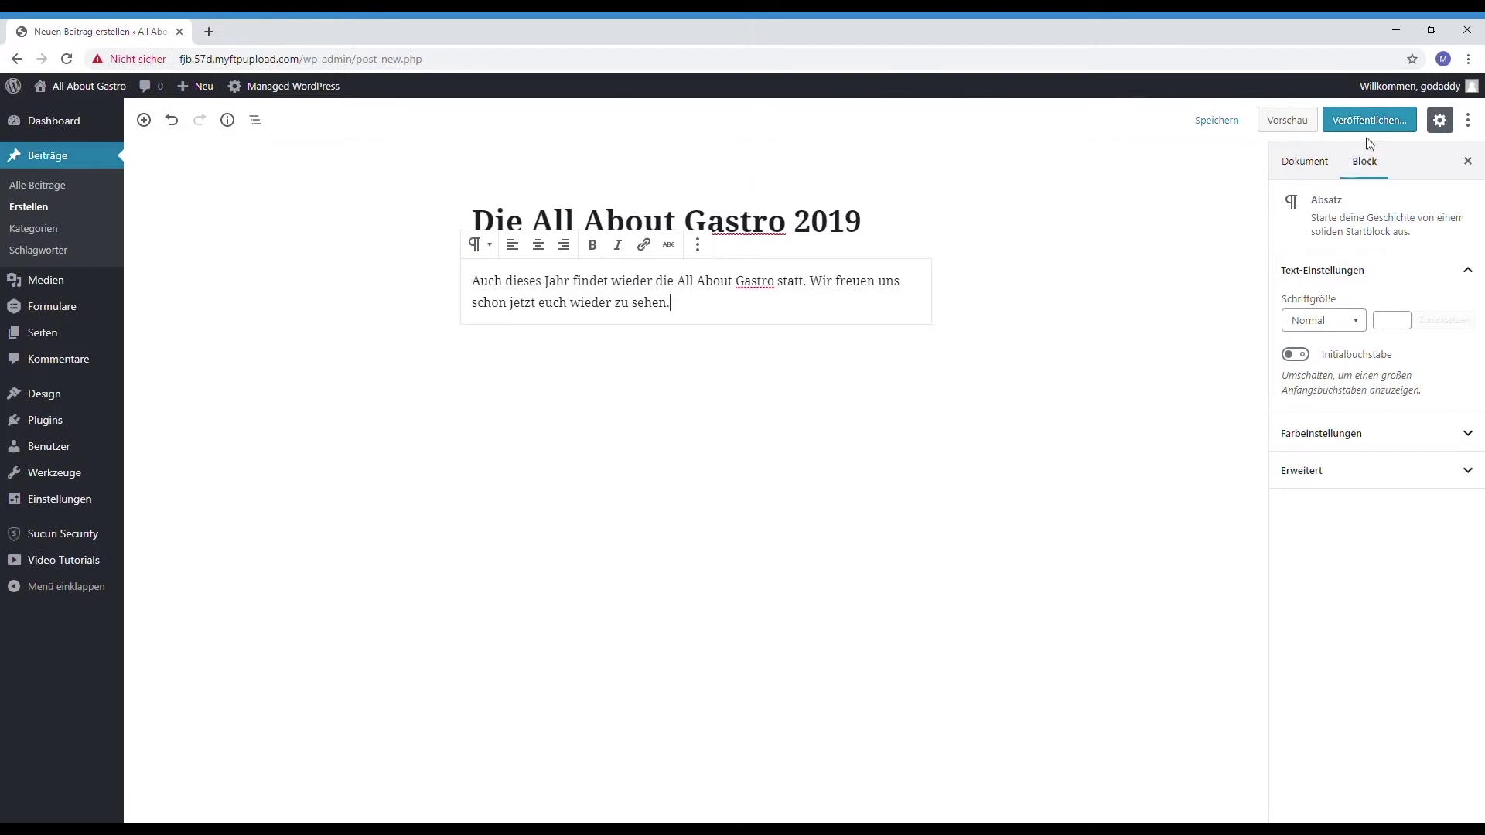
{"action": "left_click", "coordinate": [1383, 122]}
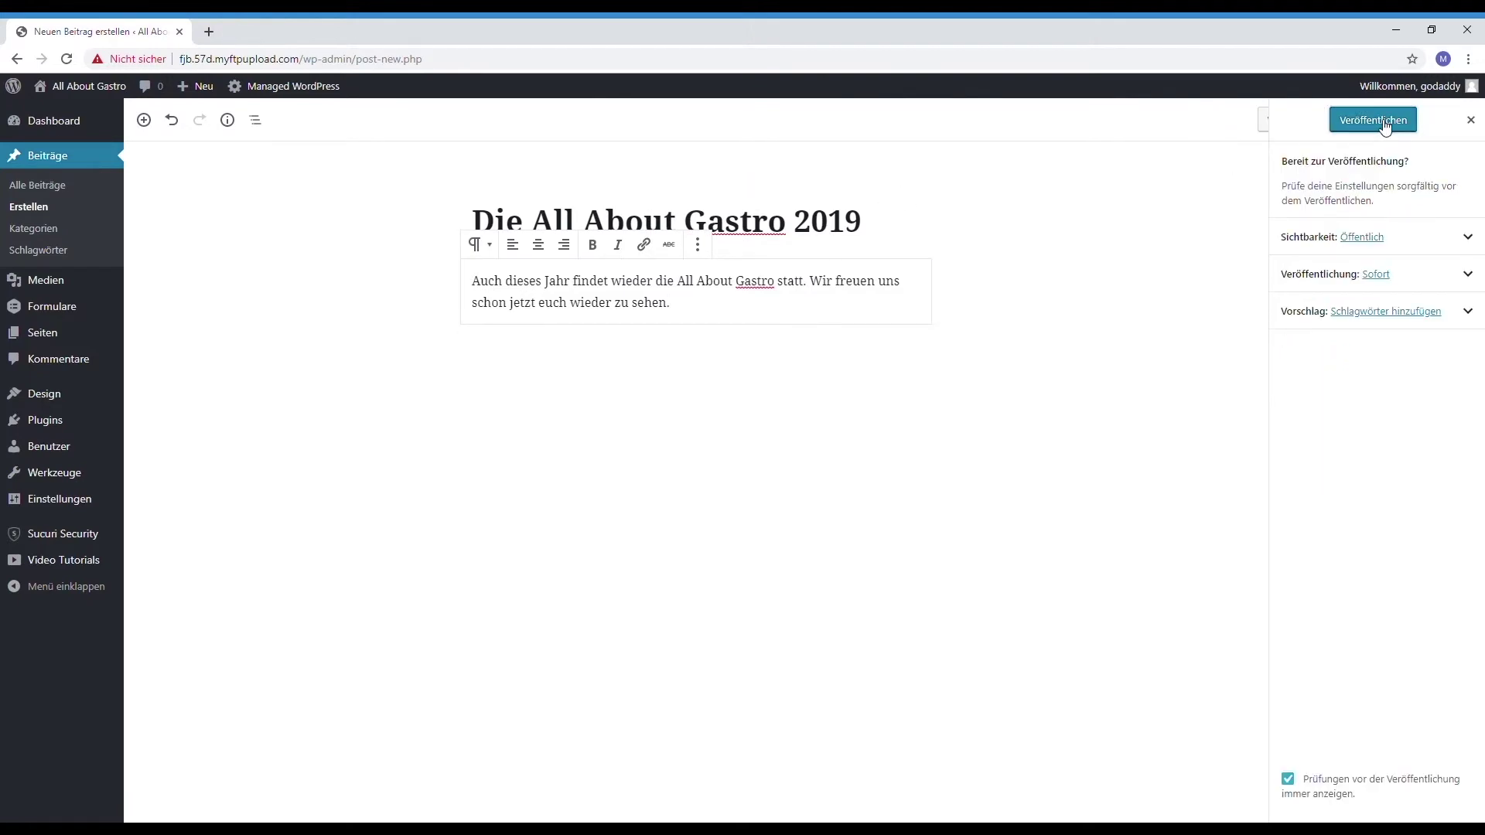
{"action": "left_click", "coordinate": [1384, 122]}
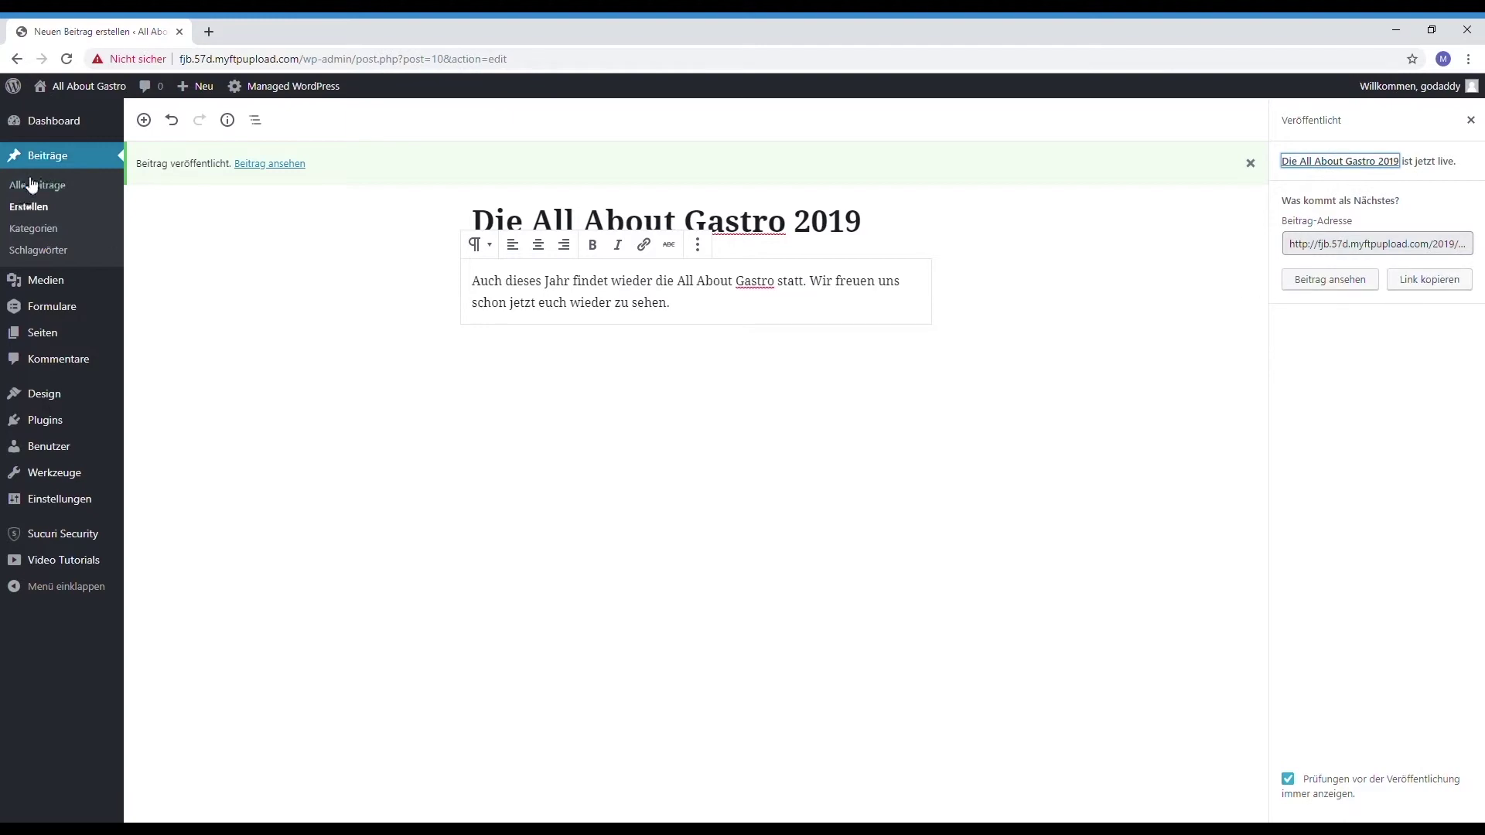
Step: Visit the live website and check the "Die All About Gastro 2019" post and the "Über All About Gastro" page
{"action": "mouse_move", "coordinate": [95, 90]}
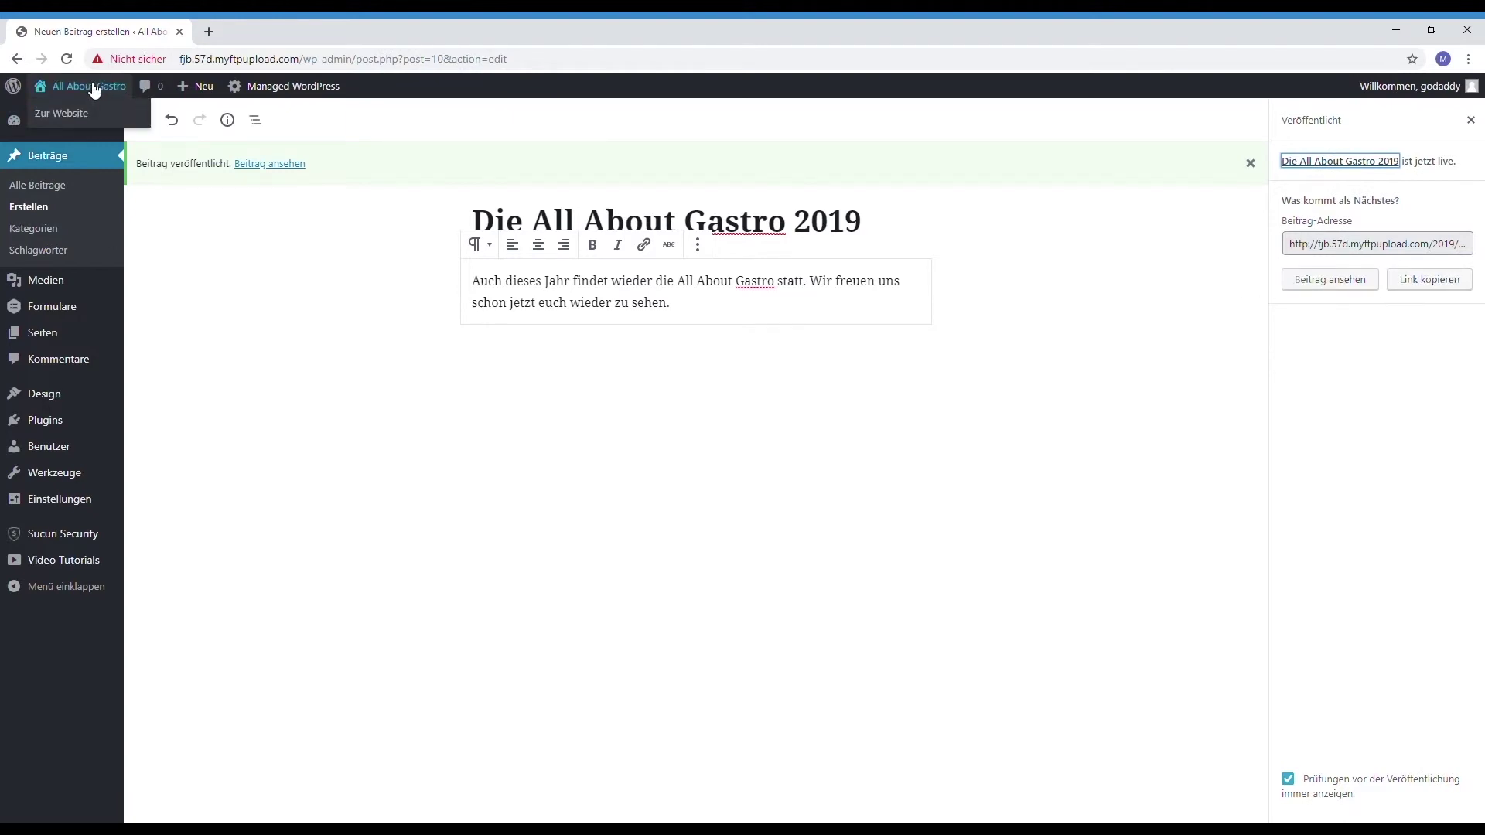
{"action": "left_click", "coordinate": [95, 90]}
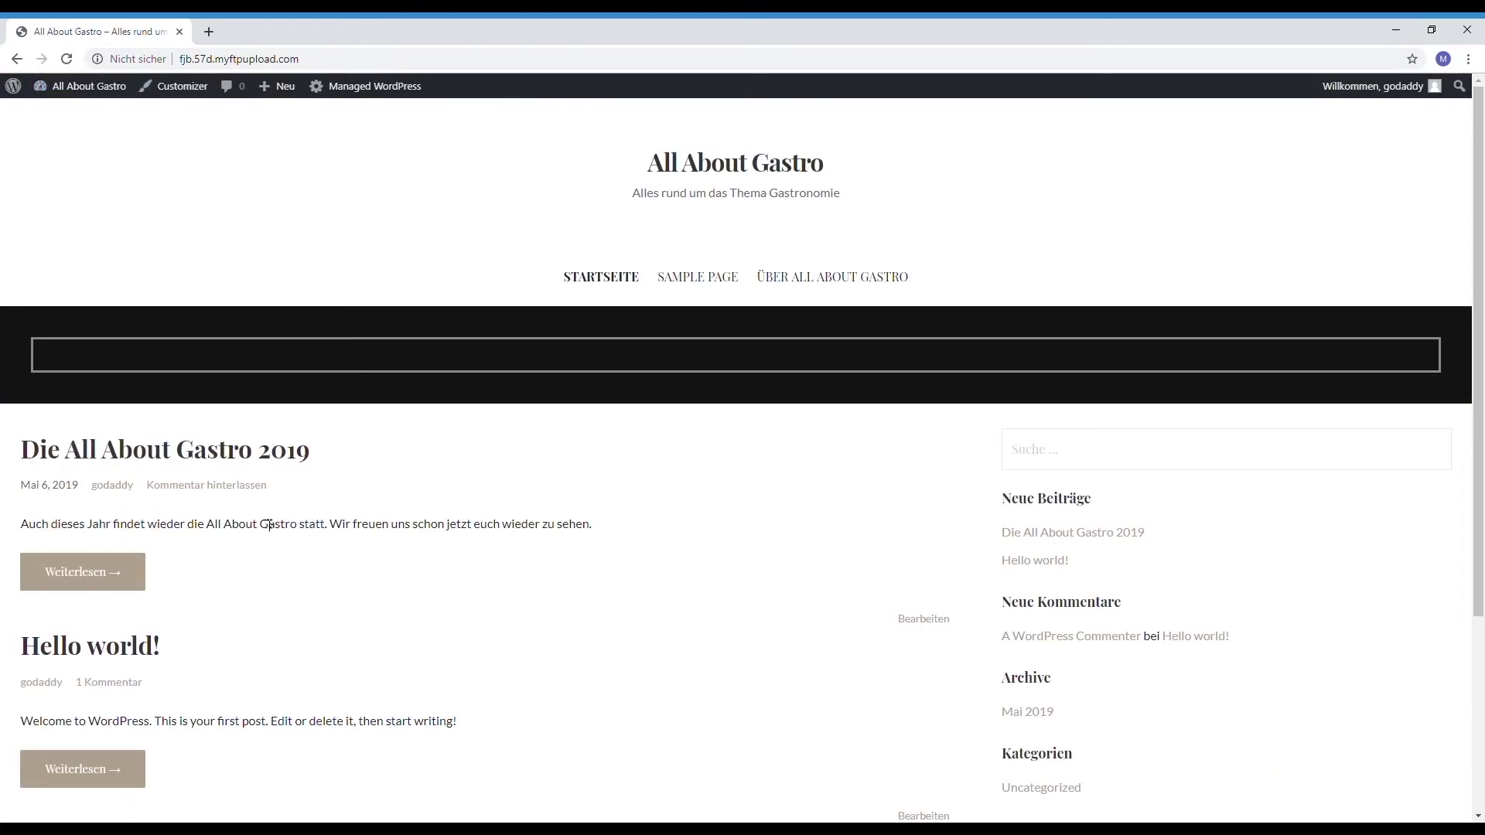
{"action": "left_click", "coordinate": [137, 578]}
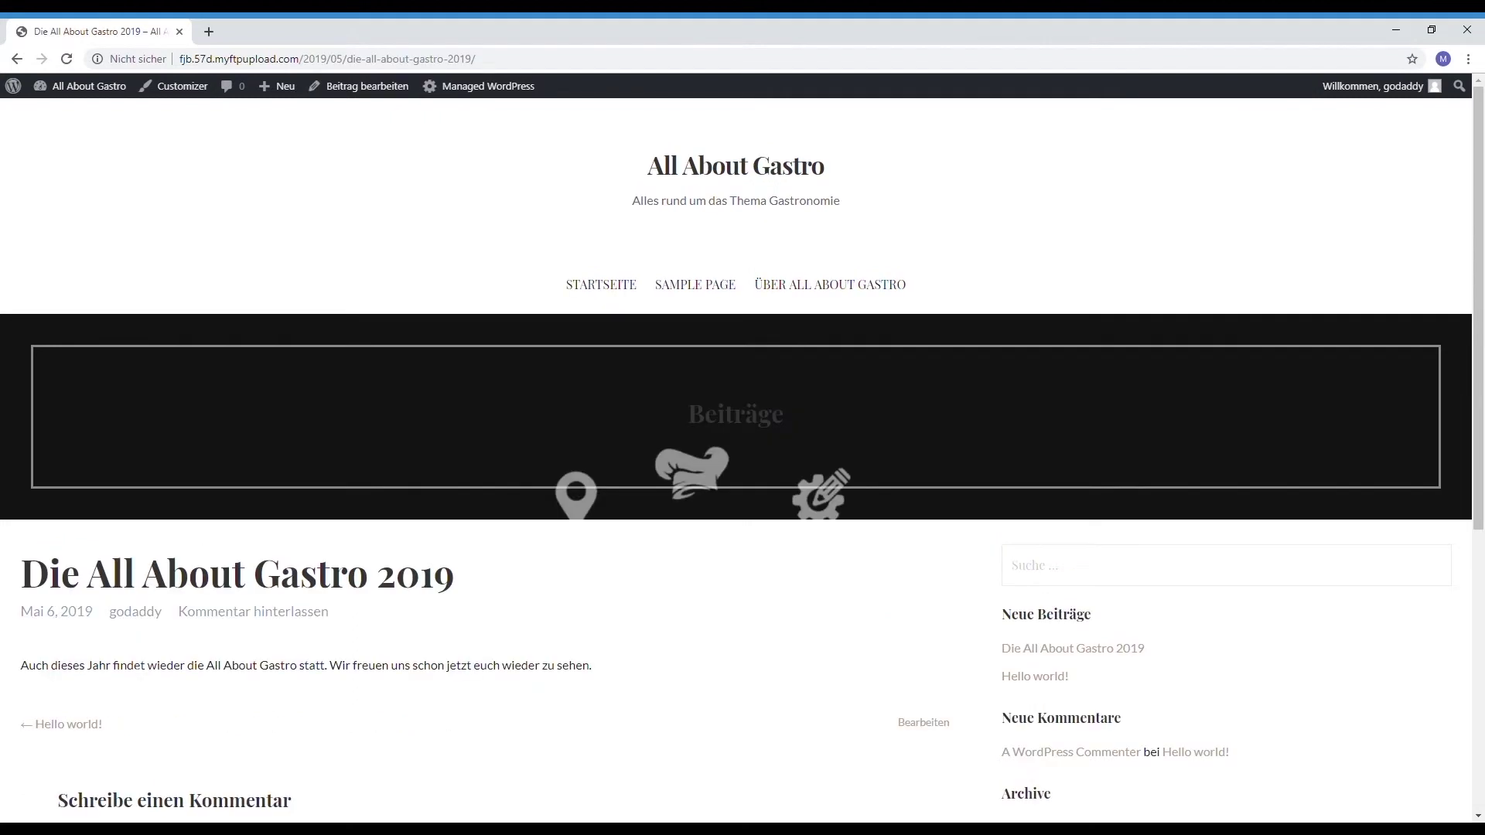
{"action": "scroll", "coordinate": [691, 456], "scroll_direction": "down", "scroll_amount": 2}
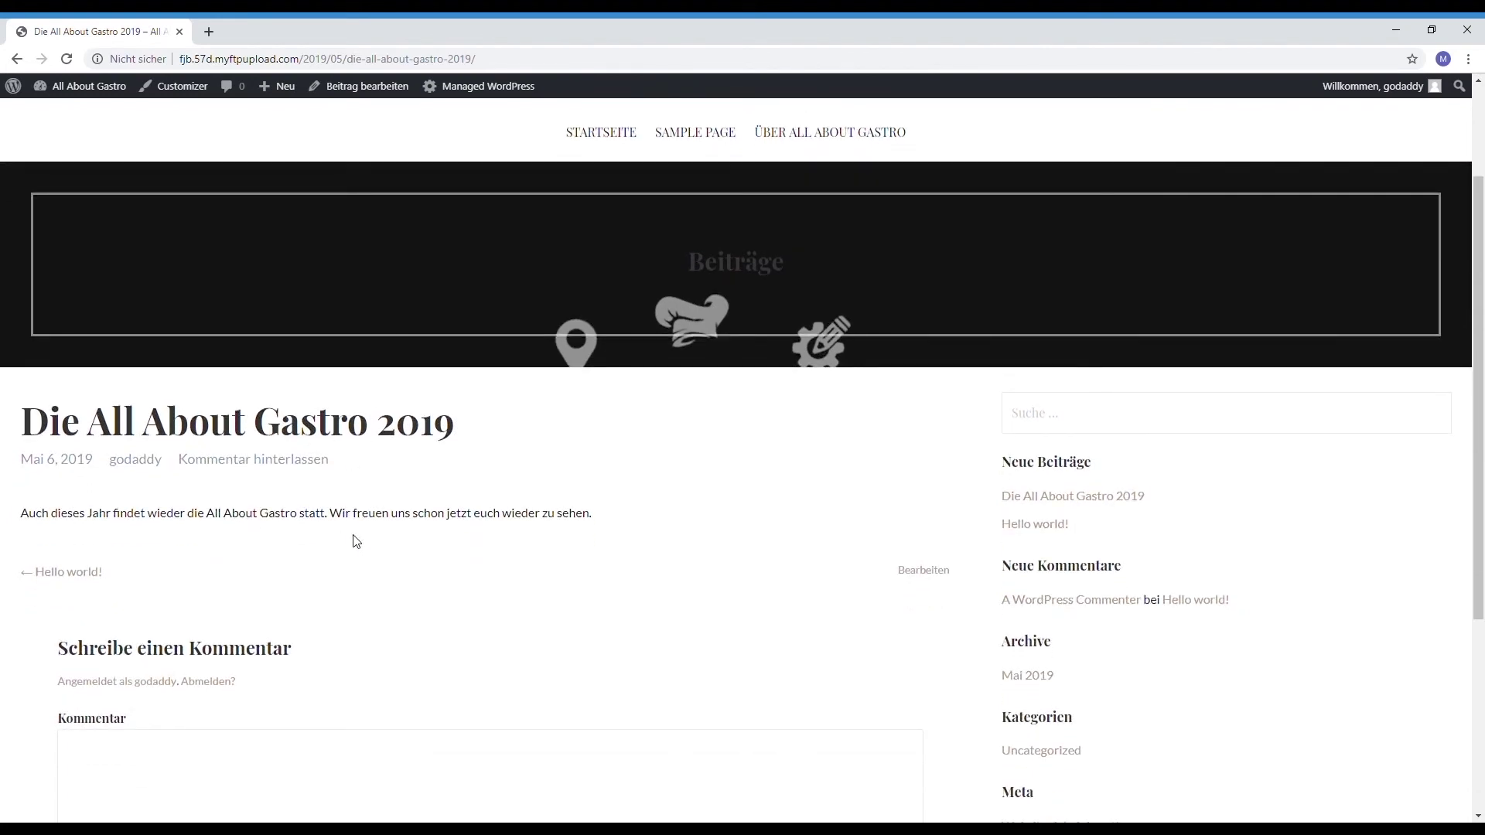
{"action": "scroll", "coordinate": [356, 541], "scroll_direction": "up", "scroll_amount": 2}
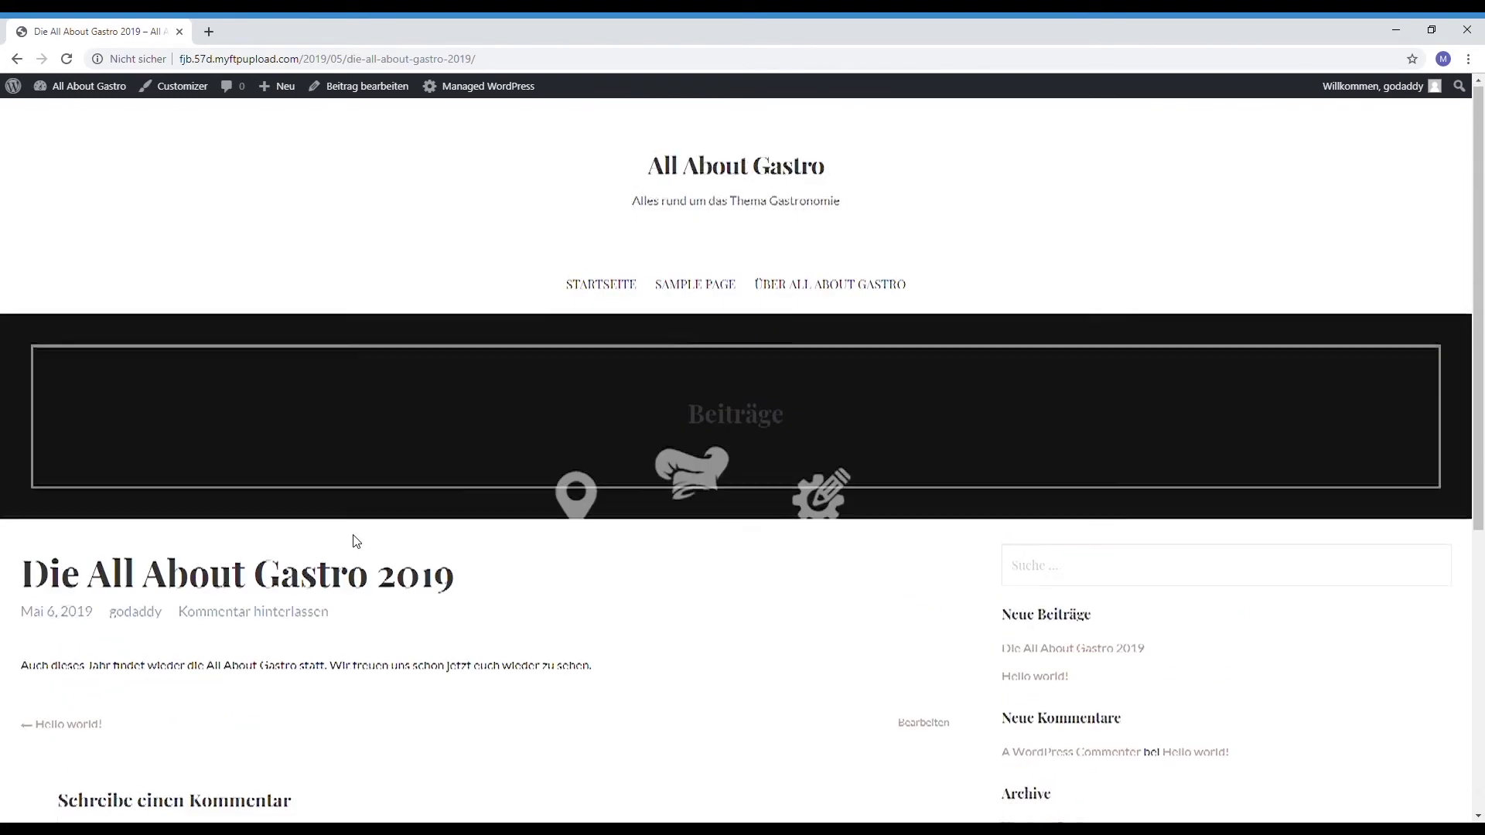
{"action": "left_click", "coordinate": [828, 300]}
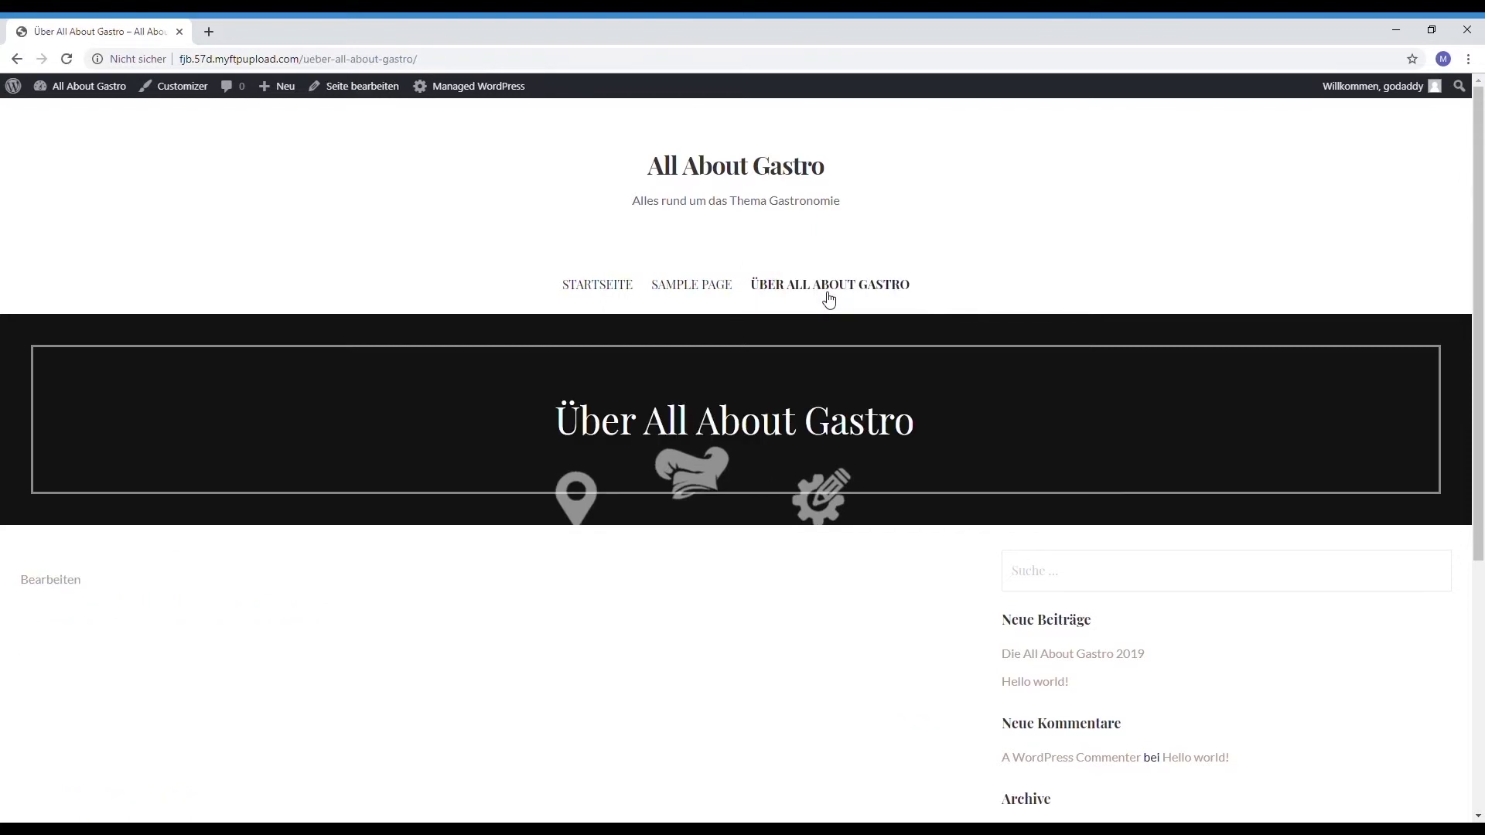
{"action": "scroll", "coordinate": [735, 606], "scroll_direction": "down", "scroll_amount": 5}
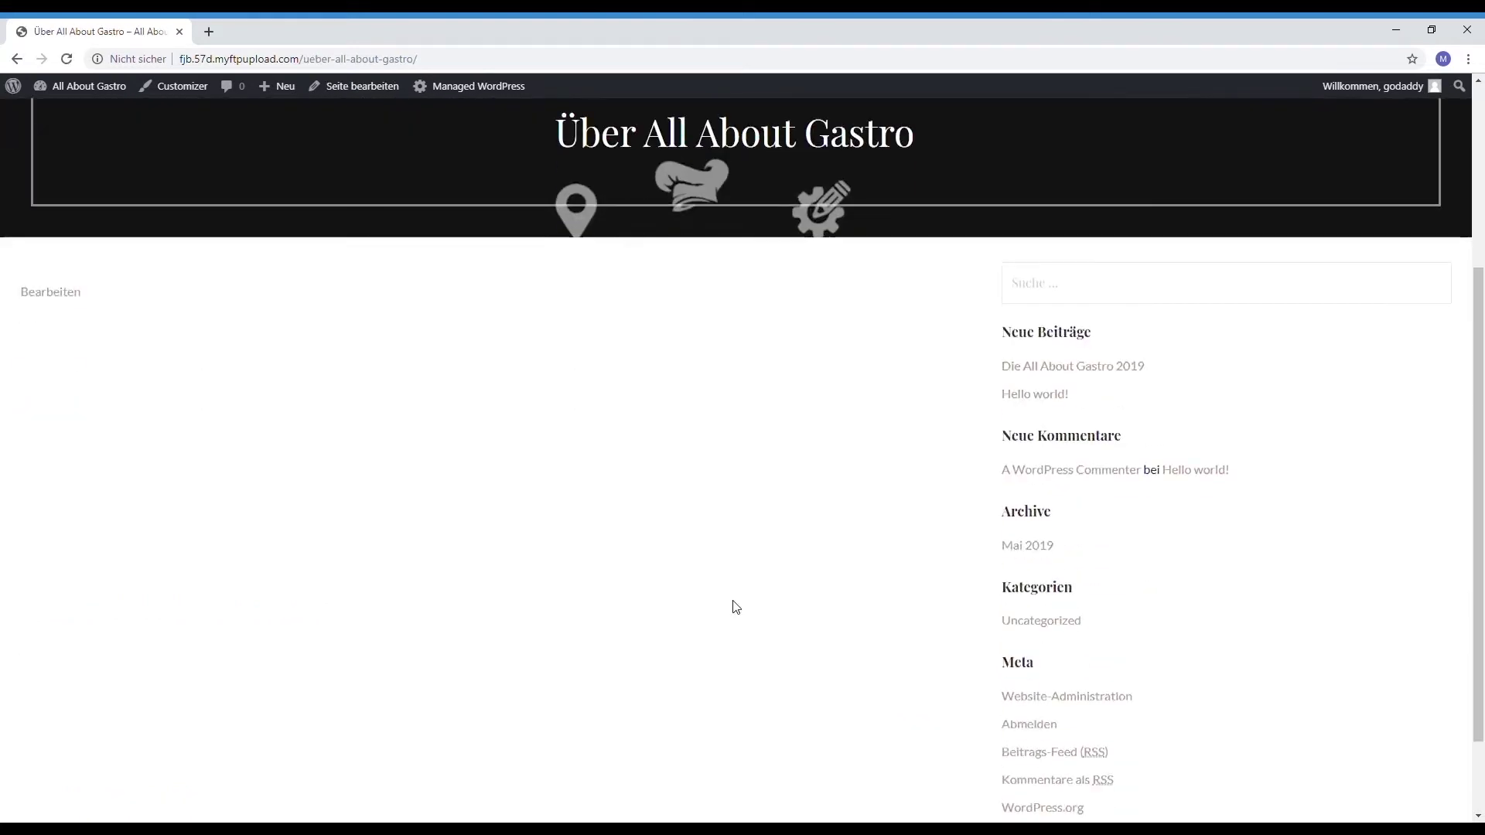
{"action": "scroll", "coordinate": [736, 606], "scroll_direction": "up", "scroll_amount": 2}
{"action": "scroll", "coordinate": [735, 607], "scroll_direction": "up", "scroll_amount": 3}
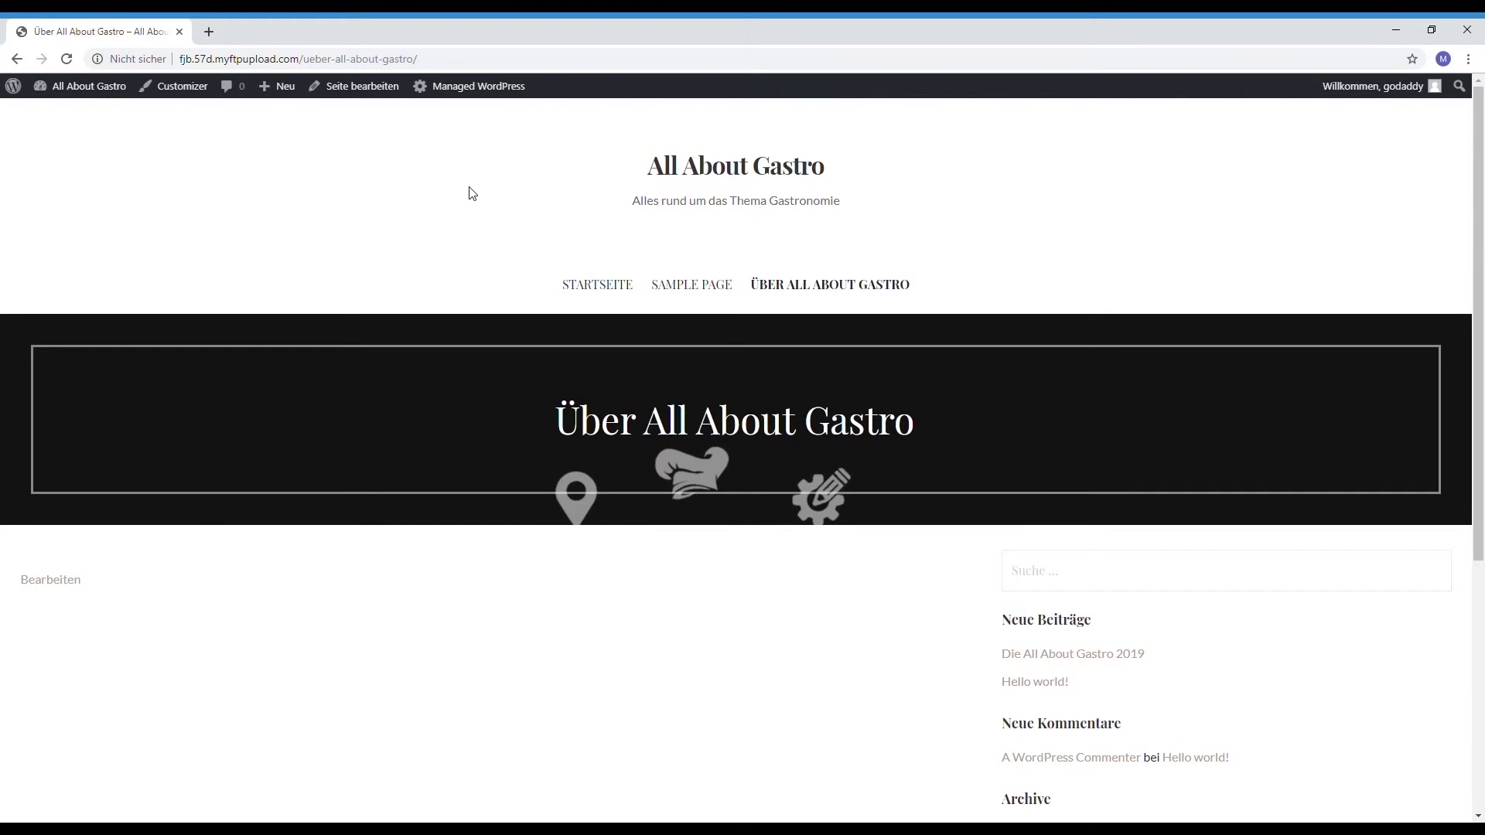
Step: Open the "Über All About Gastro" page in Beaver Builder and add a two-column row to its content area
{"action": "left_click", "coordinate": [96, 99]}
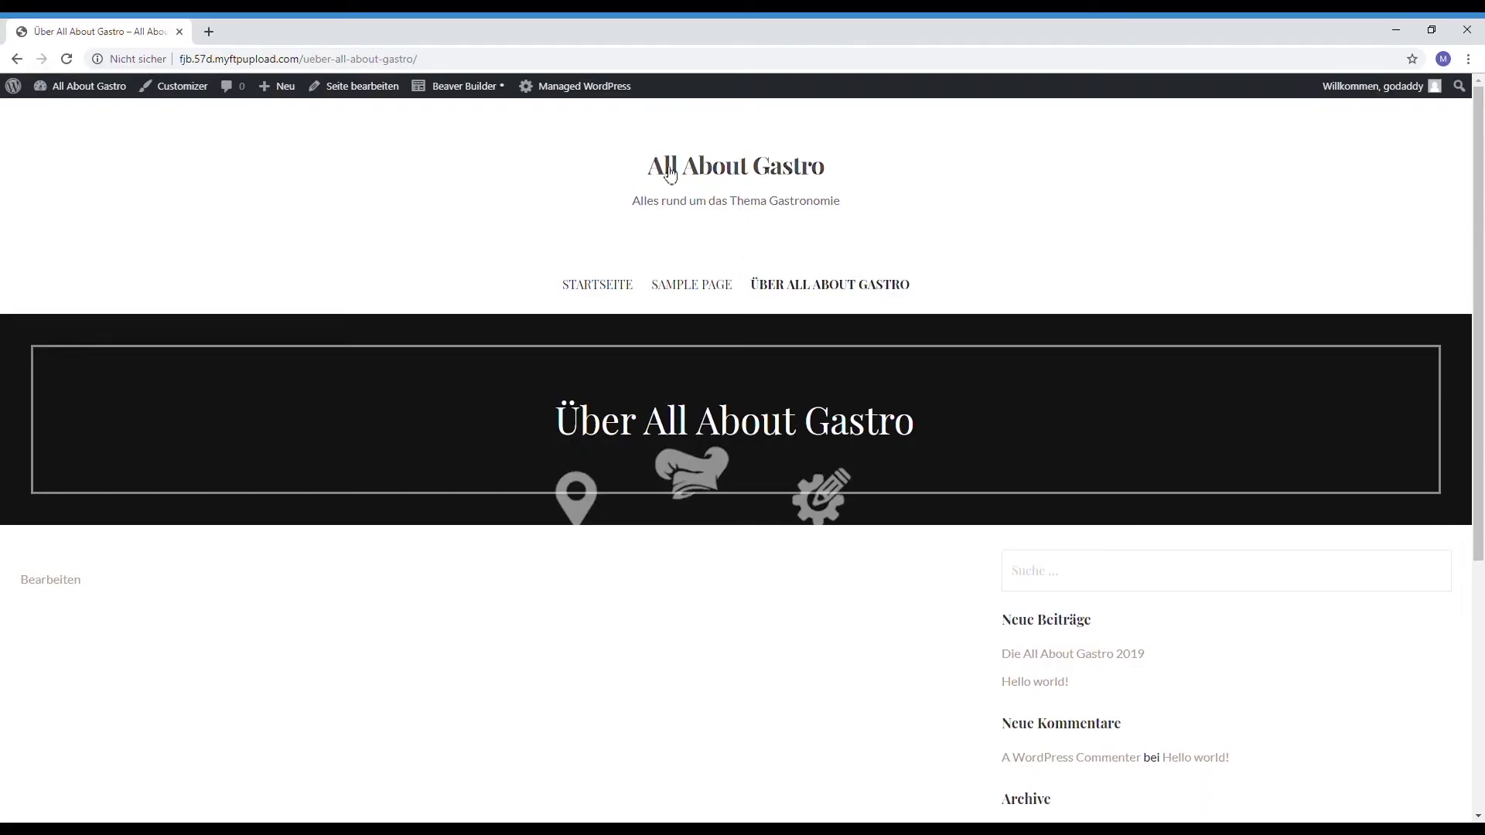
{"action": "left_click", "coordinate": [474, 92]}
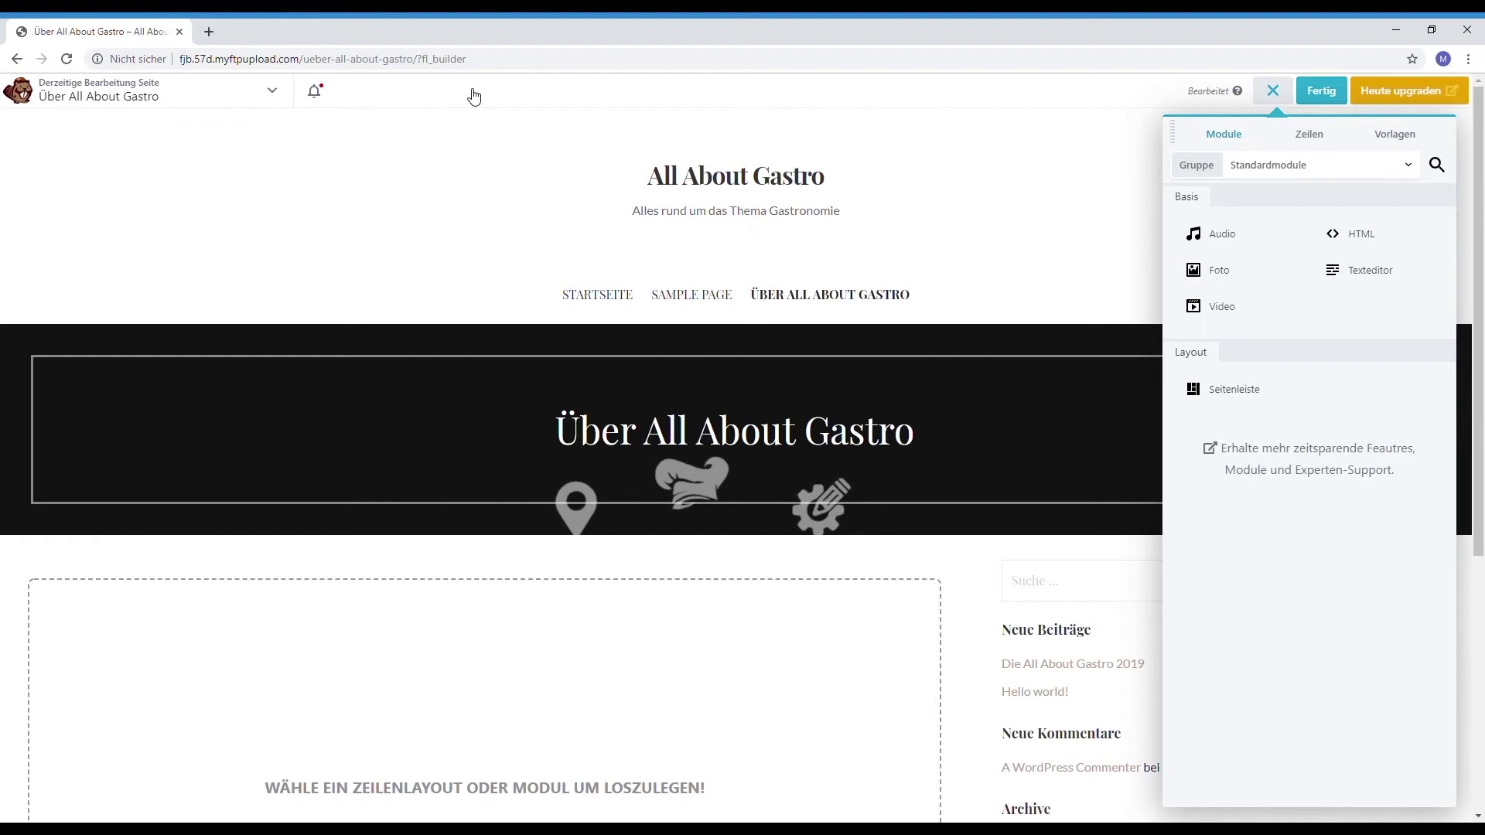
{"action": "left_click", "coordinate": [1306, 149]}
{"action": "left_click_drag", "start_coordinate": [1389, 186], "coordinate": [358, 693]}
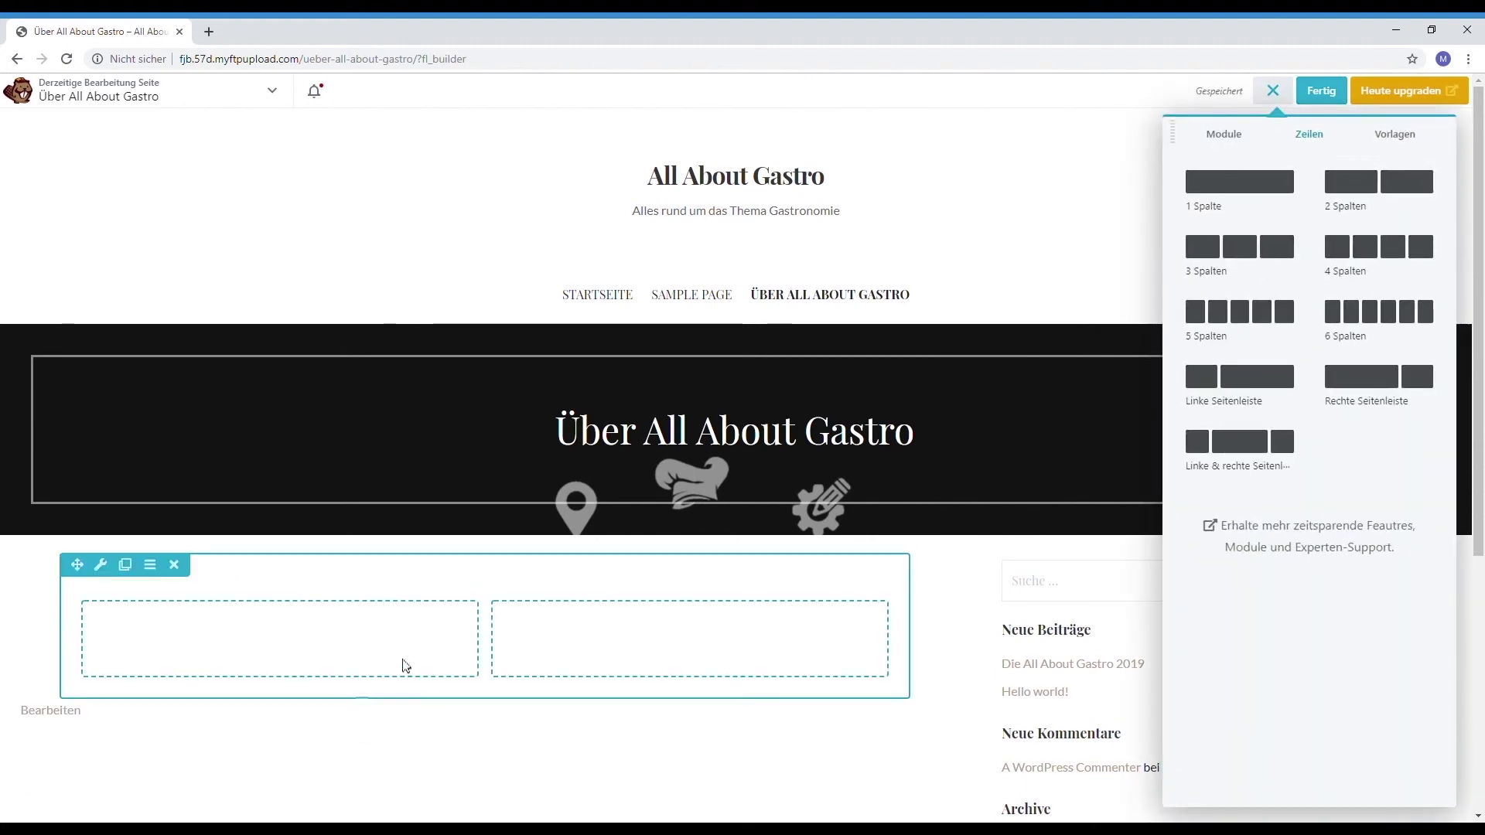
Step: Add a photo module with all-about-gastro-logo.jpg from the media library to the row's left column and save it
{"action": "left_click", "coordinate": [1227, 135]}
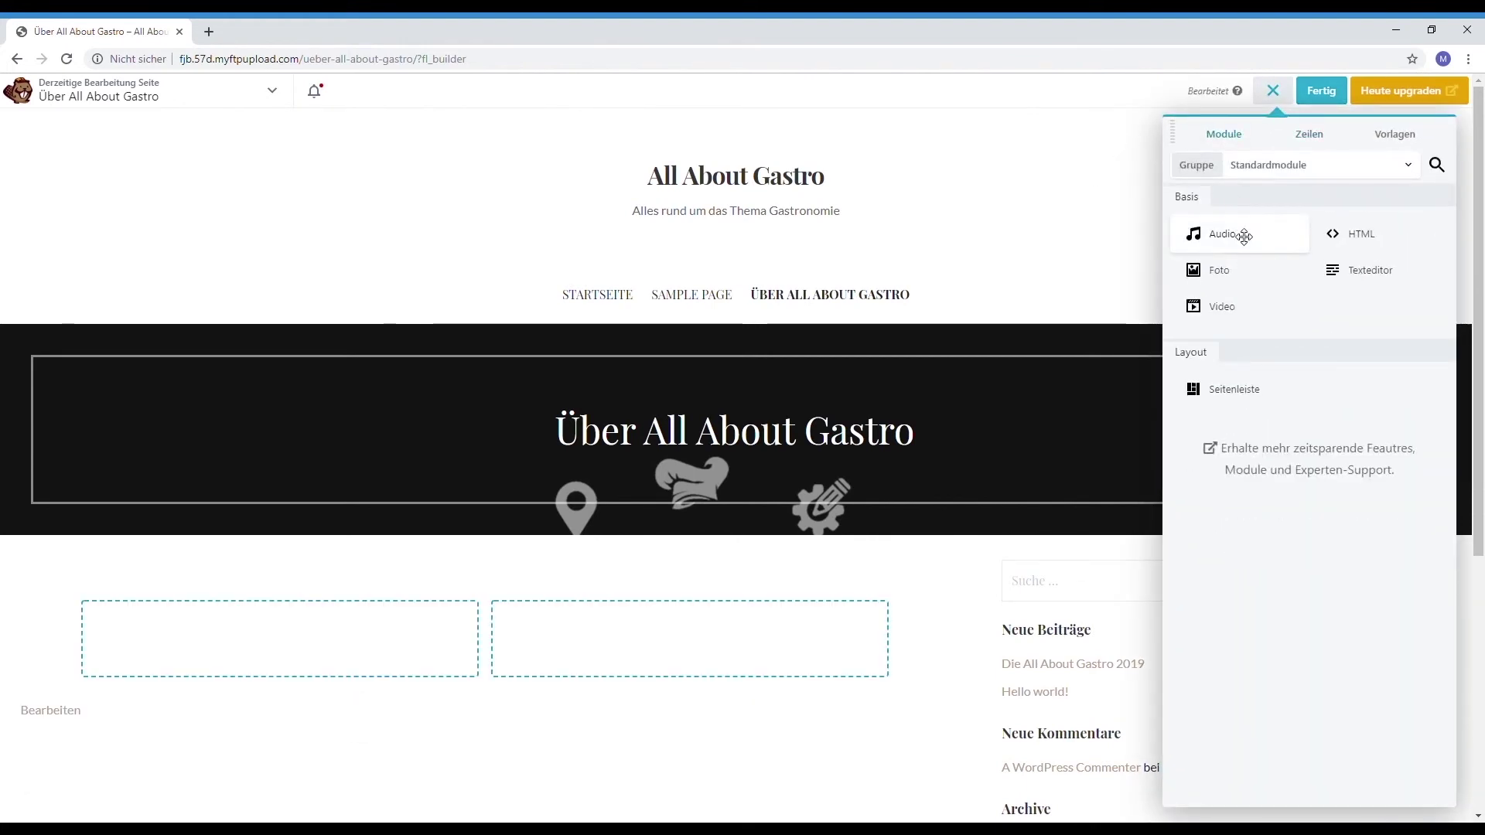
{"action": "left_click_drag", "start_coordinate": [1237, 272], "coordinate": [284, 659]}
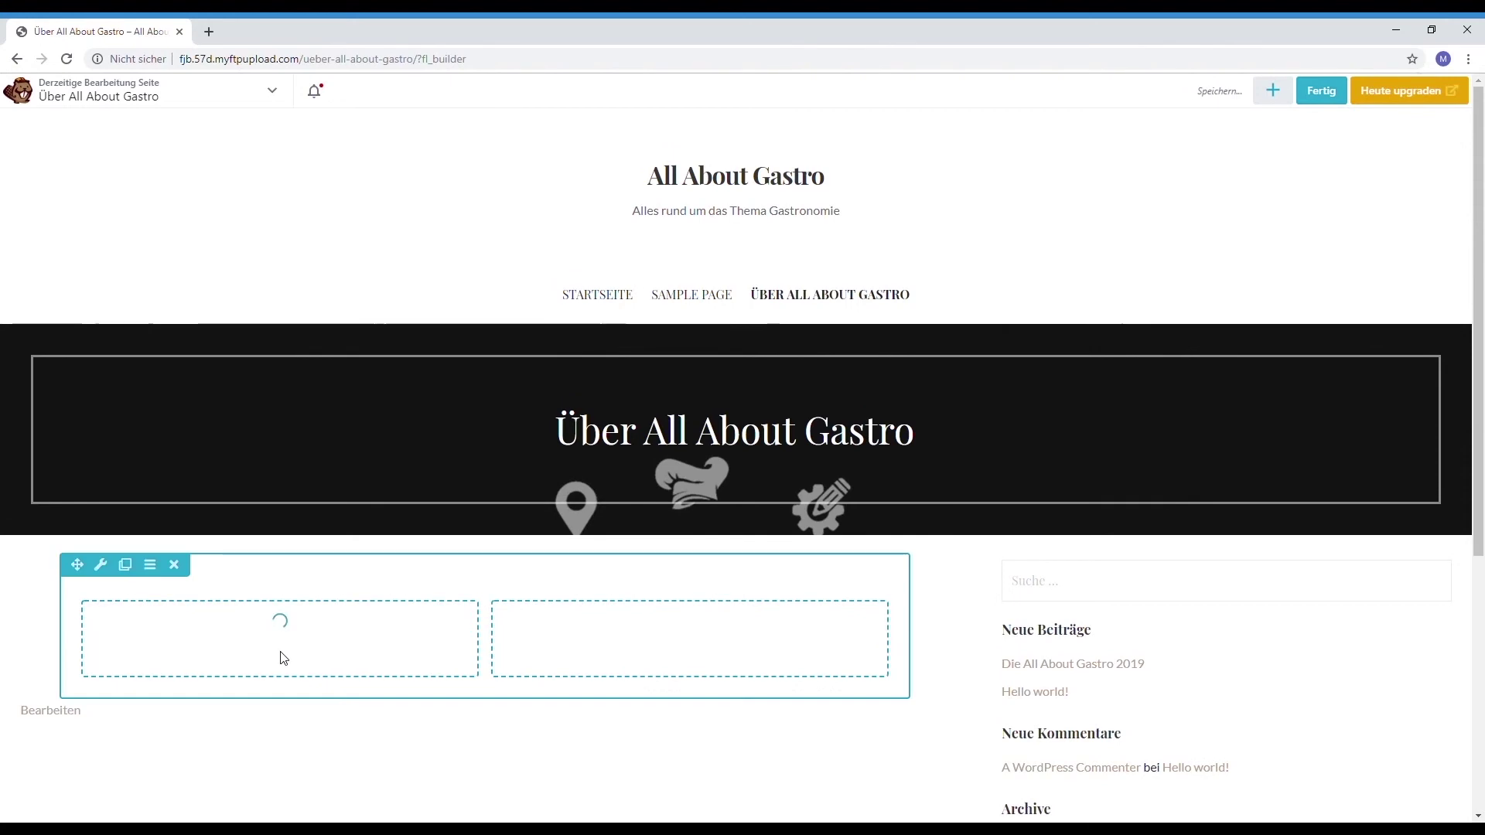
{"action": "left_click", "coordinate": [98, 298]}
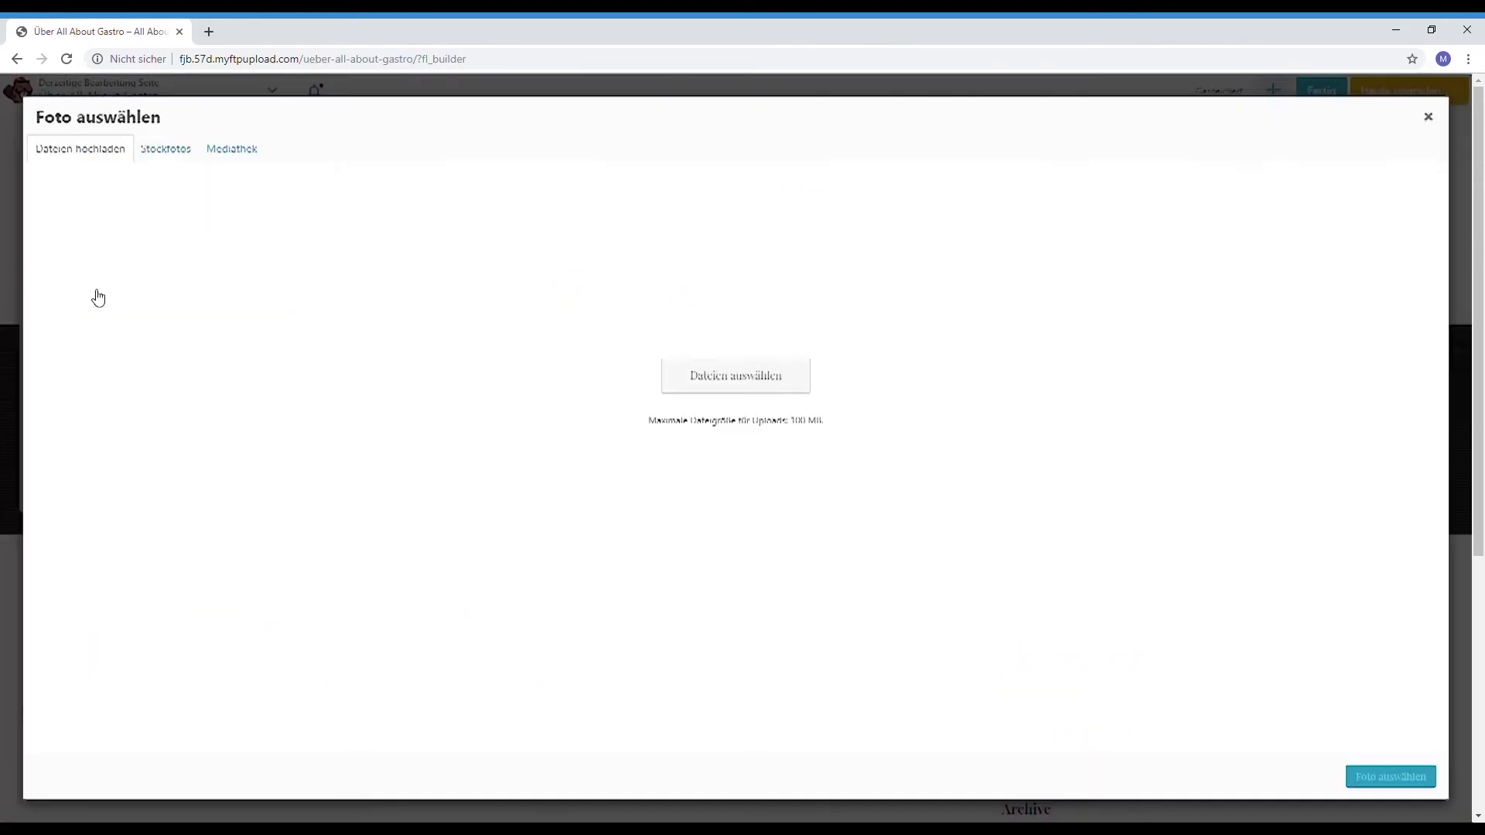
{"action": "left_click", "coordinate": [246, 152]}
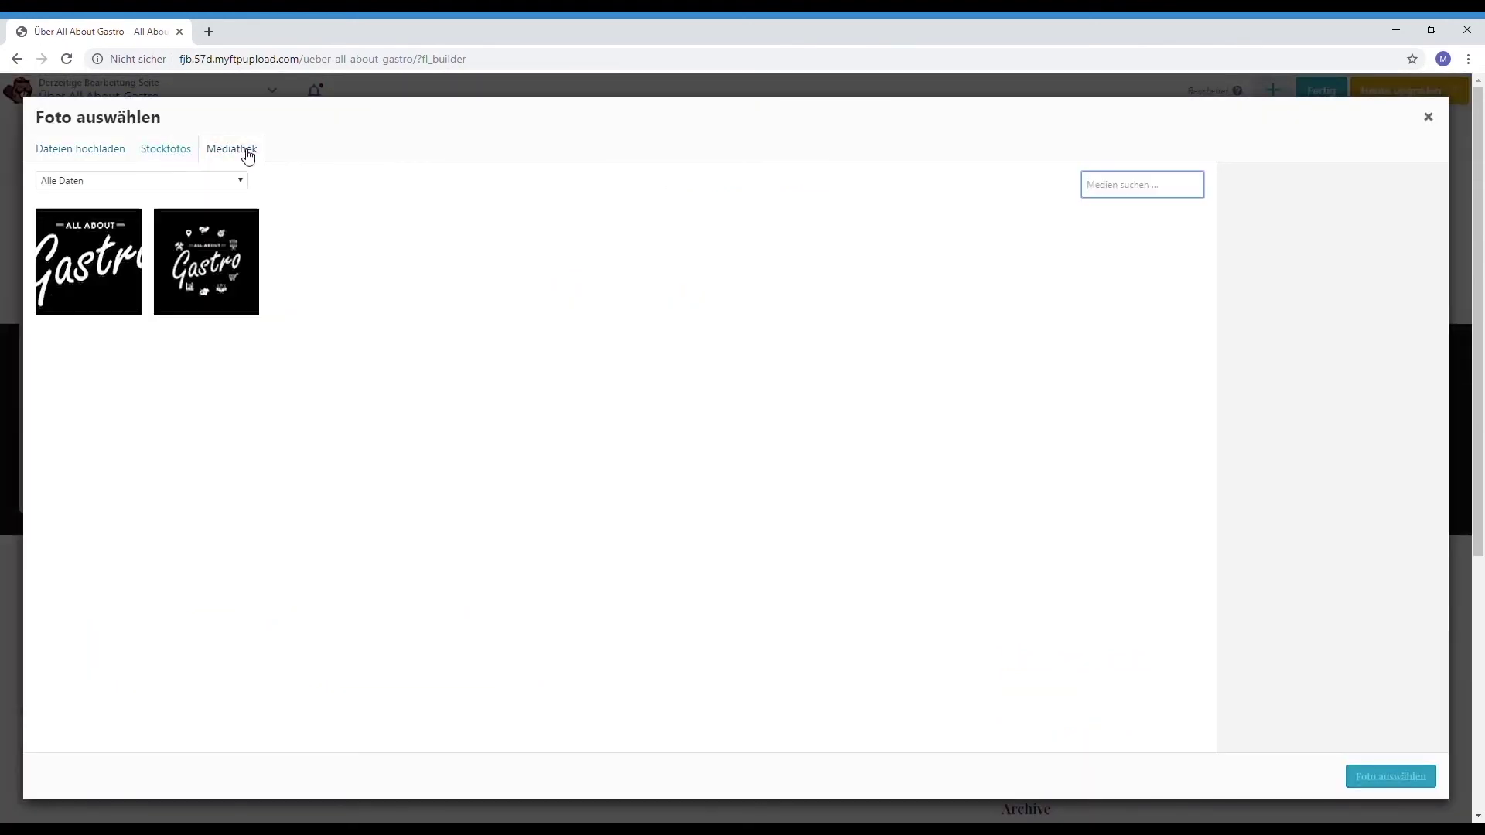
{"action": "left_click", "coordinate": [97, 272]}
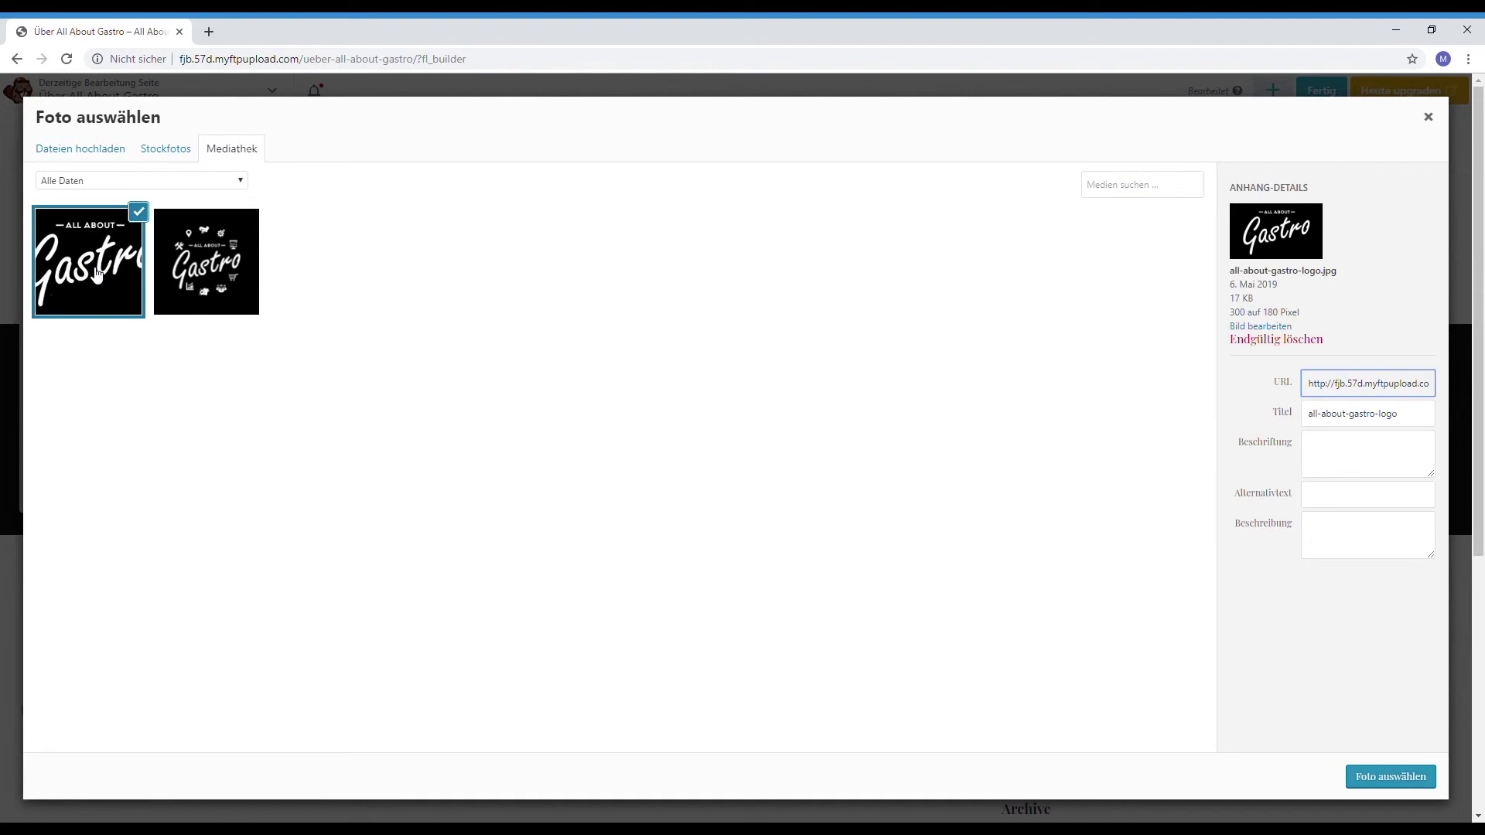
{"action": "left_click", "coordinate": [1373, 779]}
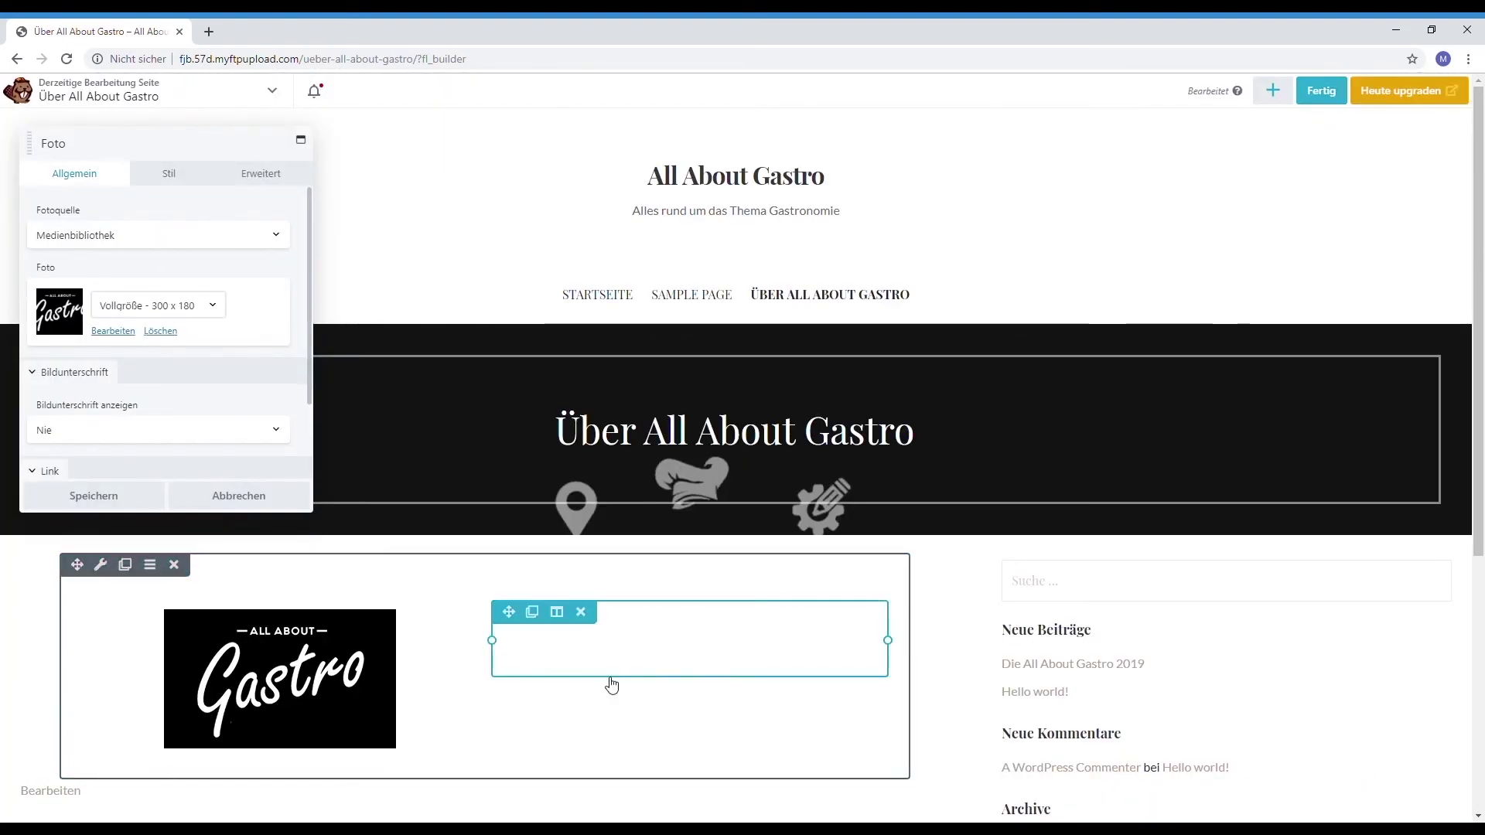
{"action": "left_click", "coordinate": [108, 496]}
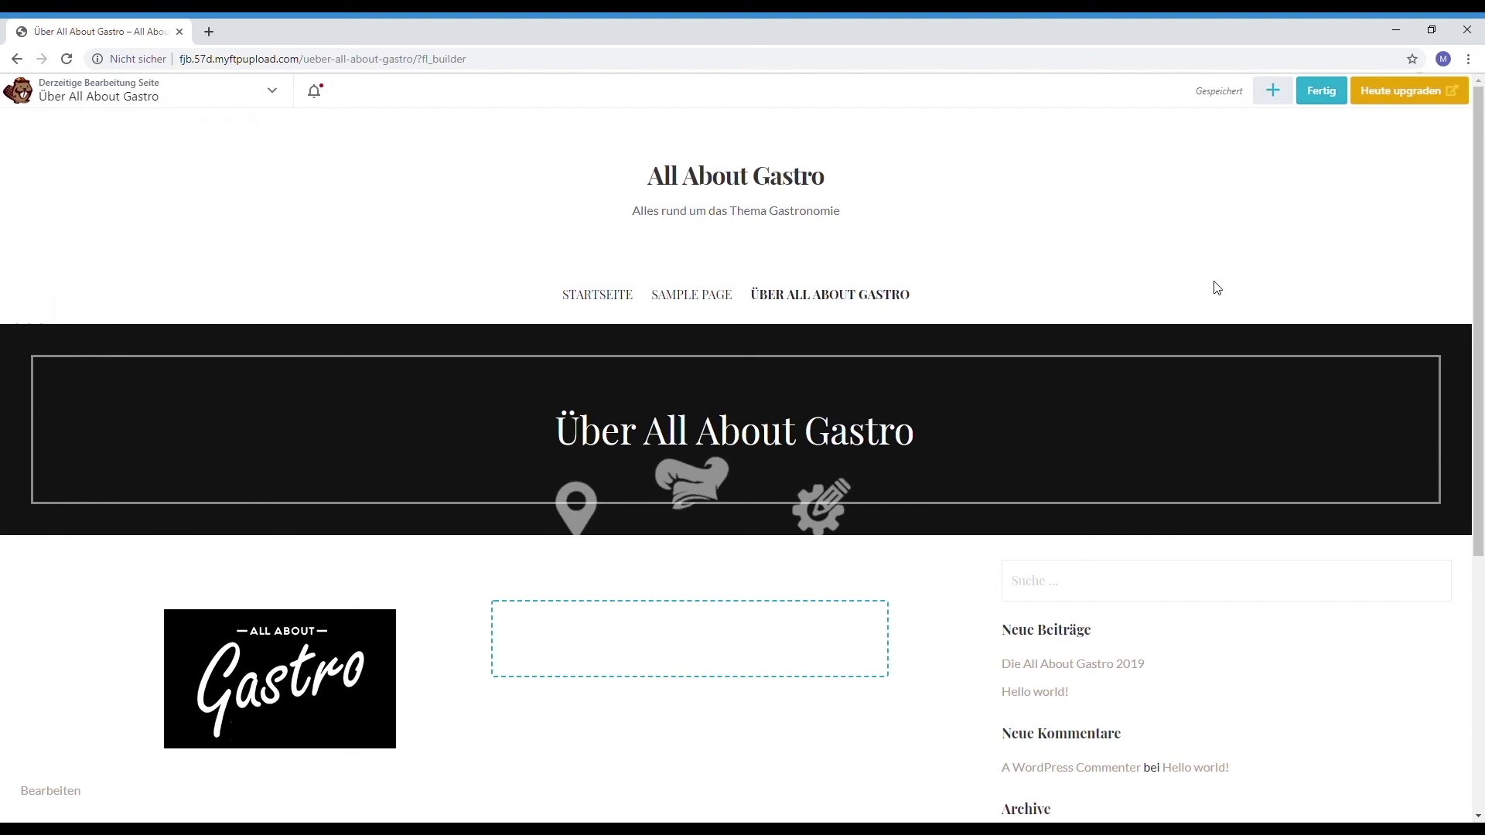
Step: Add a text editor module to the row's right column with the text "Hier erfahren Sie was uns bewegt und was Sie bei All About Gastro"
{"action": "left_click", "coordinate": [1272, 91]}
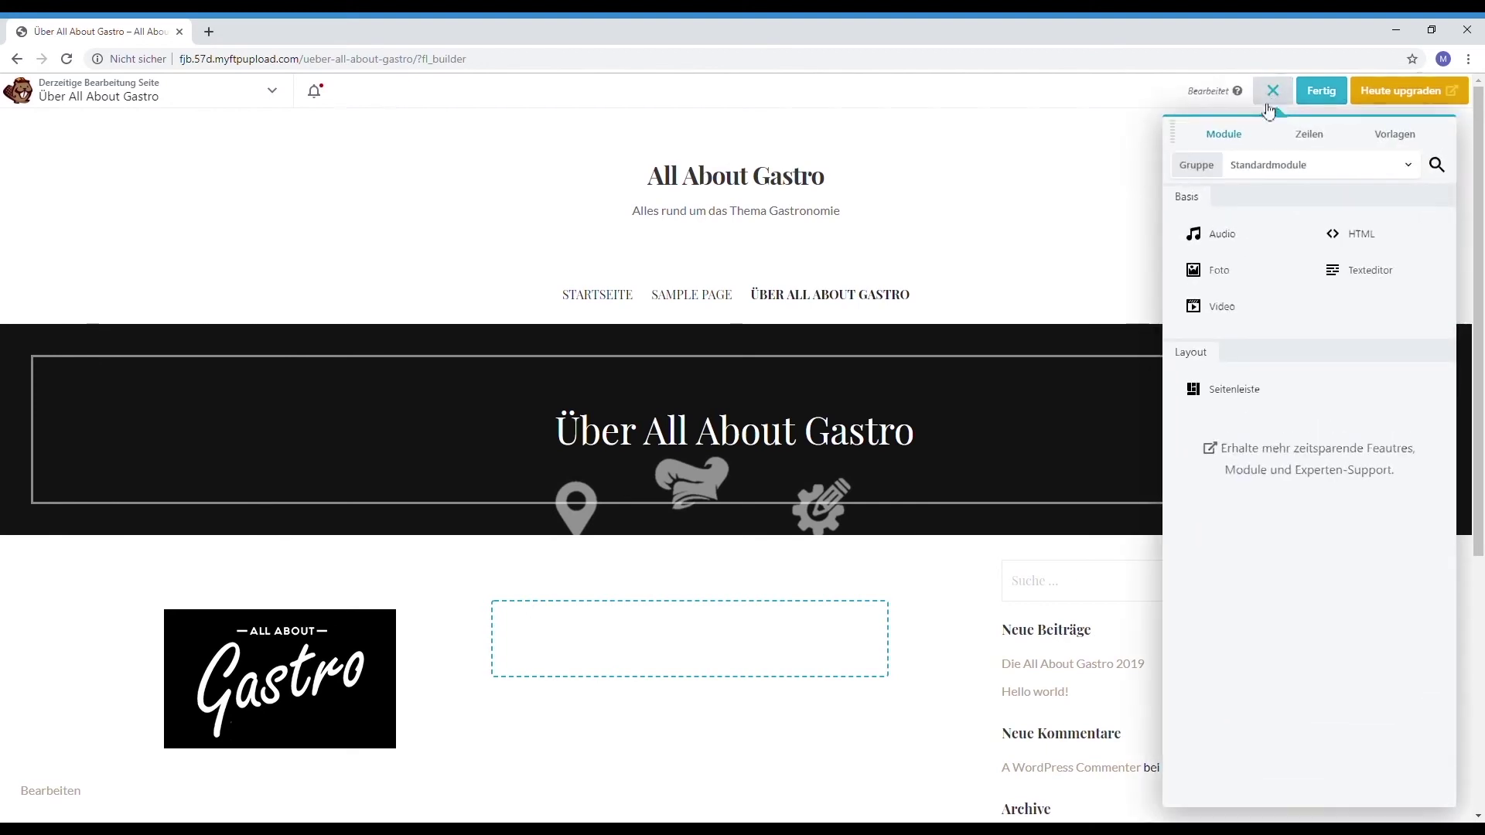
{"action": "left_click_drag", "start_coordinate": [1351, 266], "coordinate": [637, 656]}
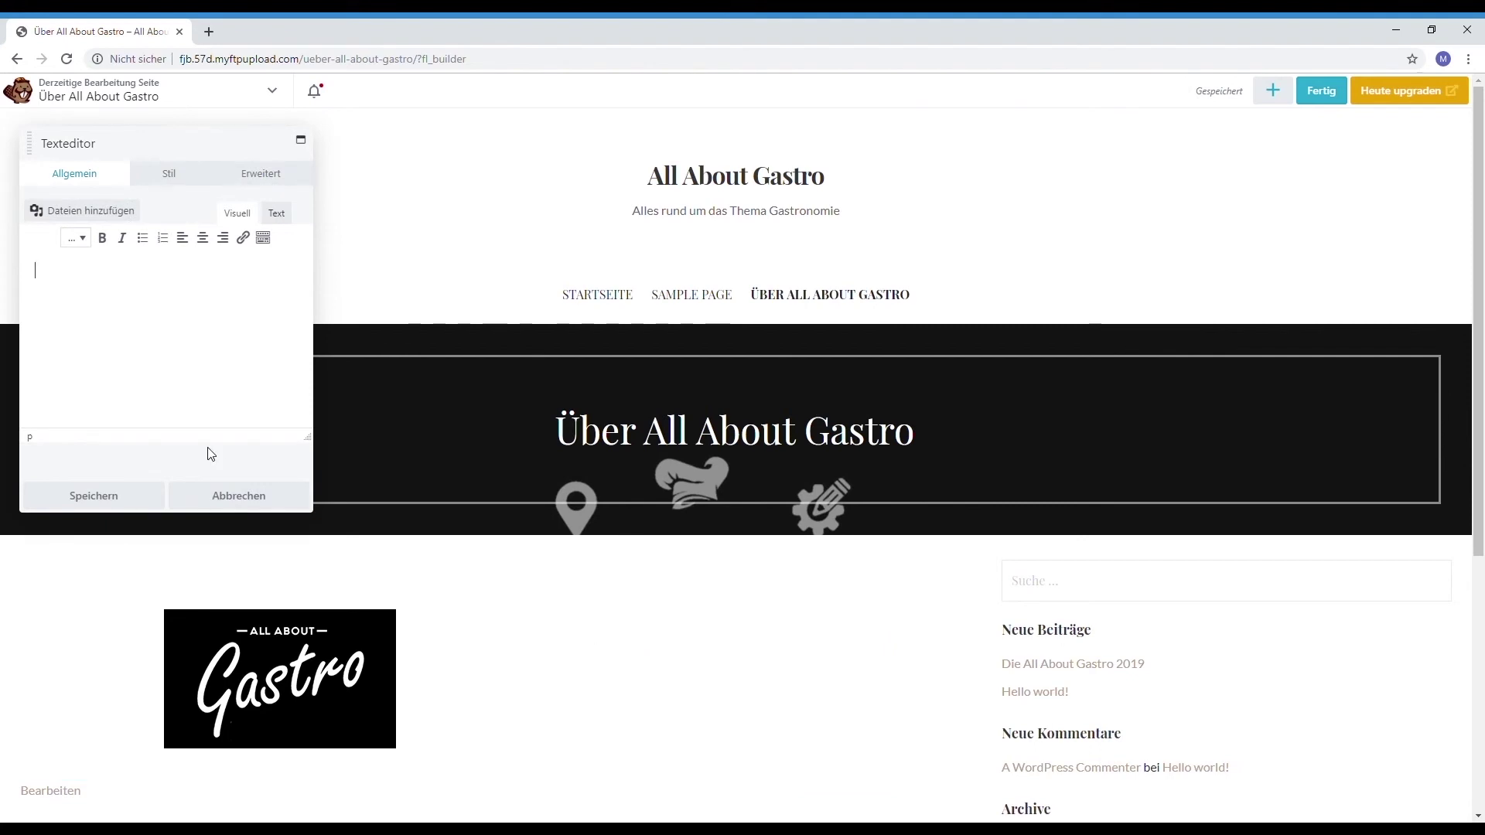
{"action": "type", "text": "Hier erfahren Sie was uns"}
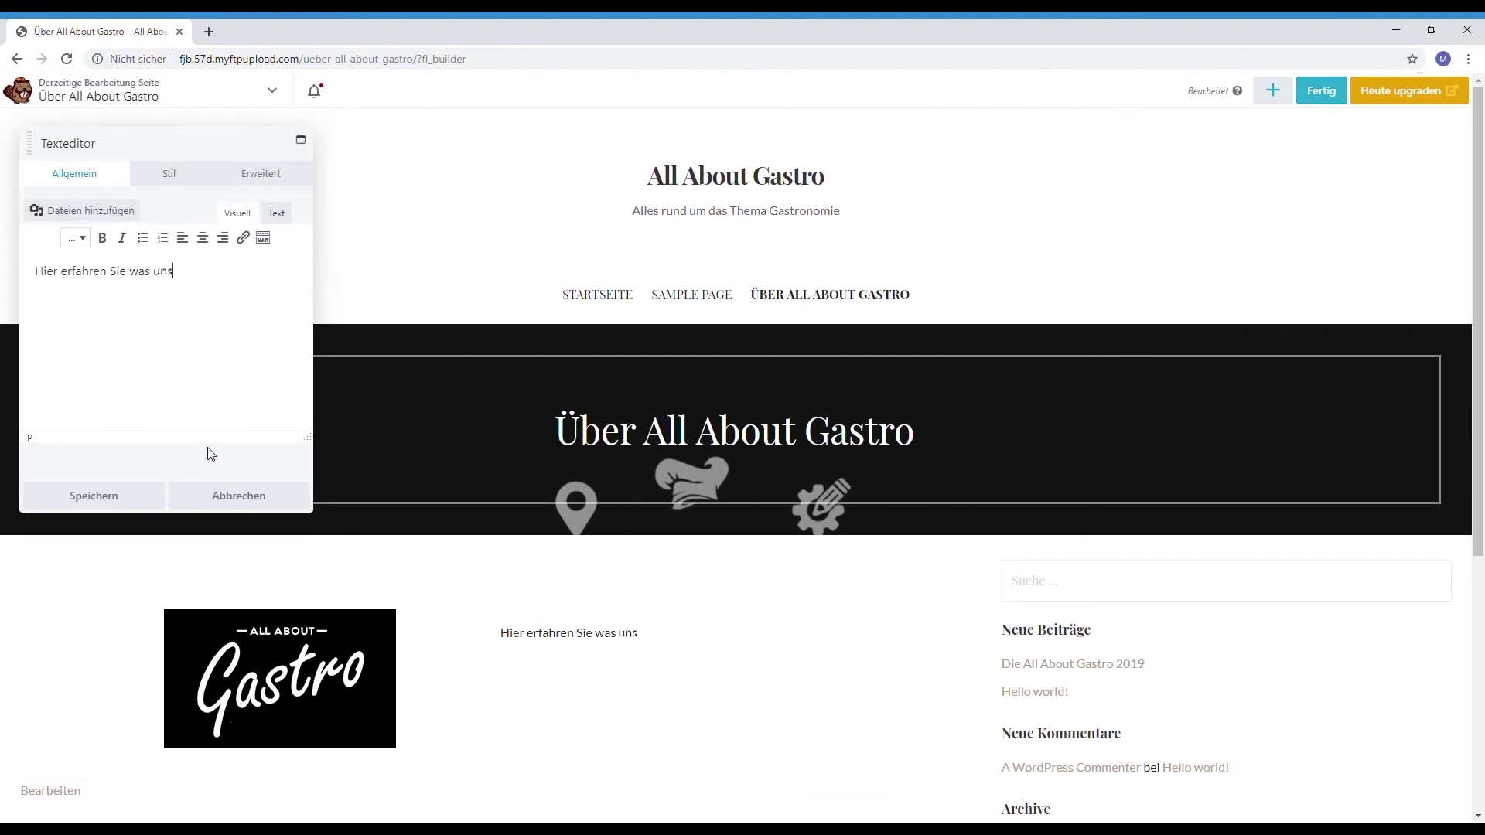
{"action": "type", "text": " bewegt und was s"}
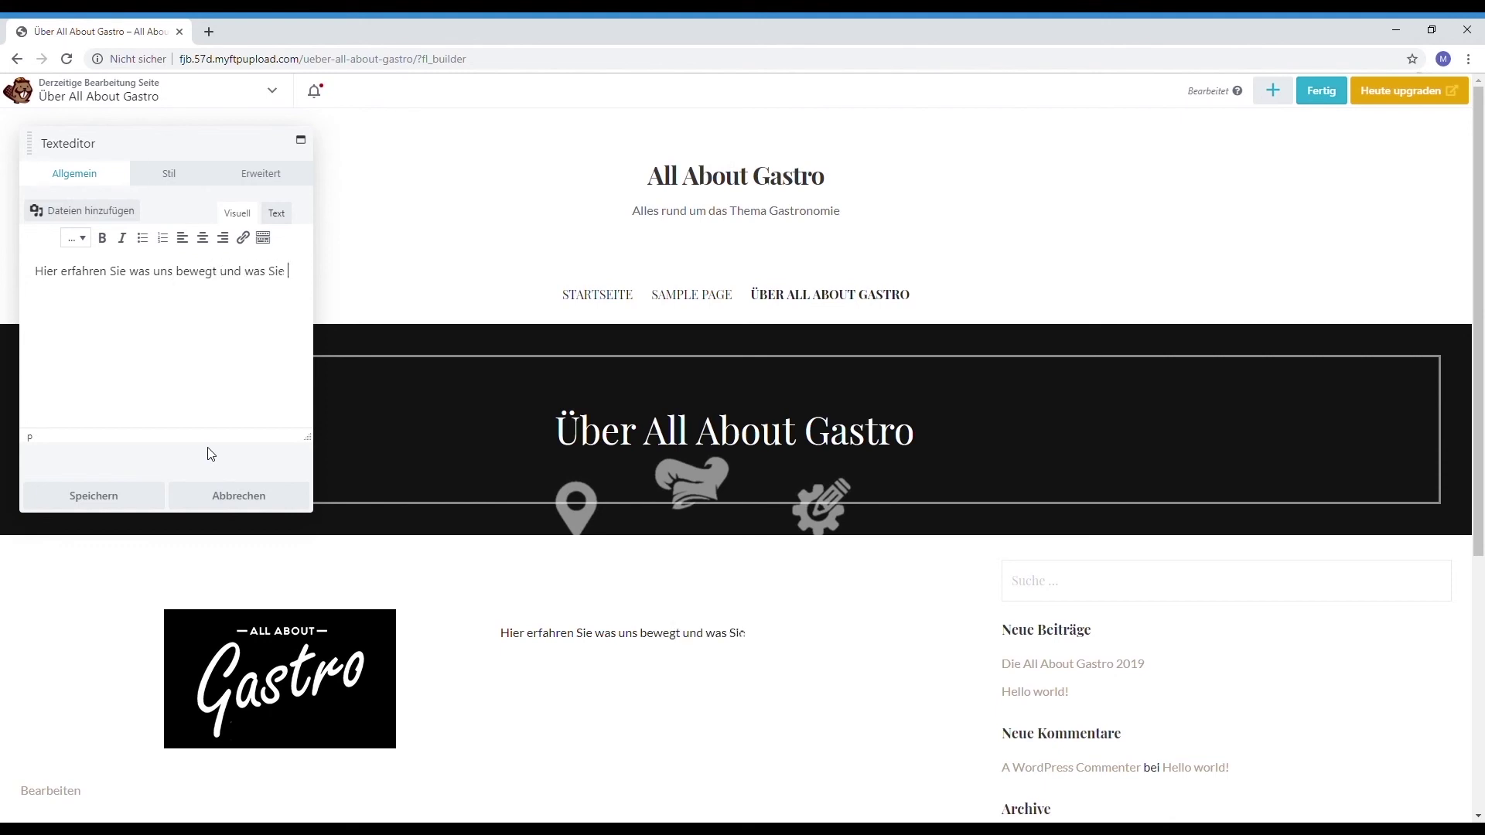
{"action": "type", "text": "ie bei All About Gastro"}
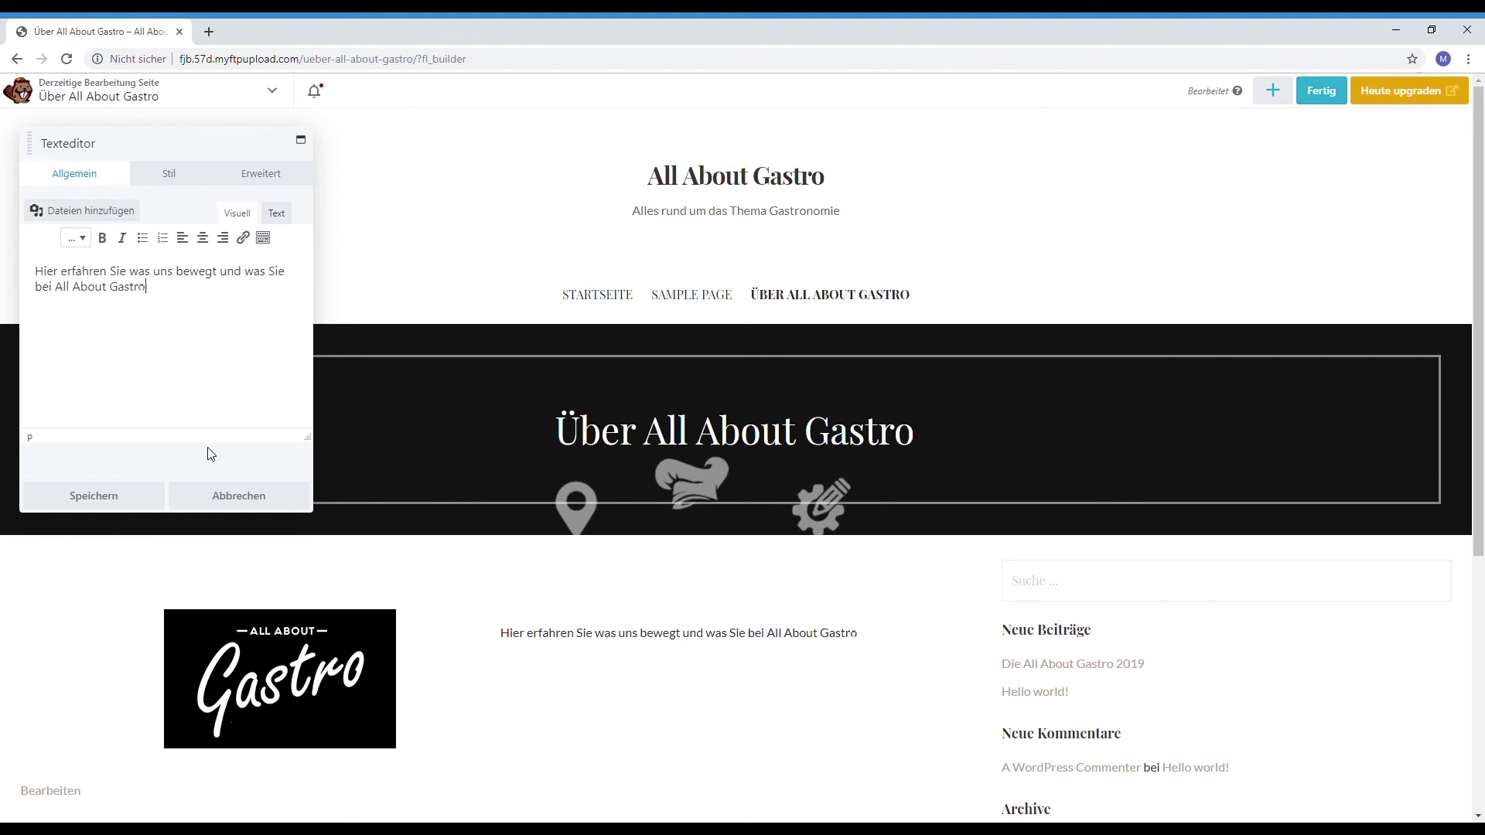